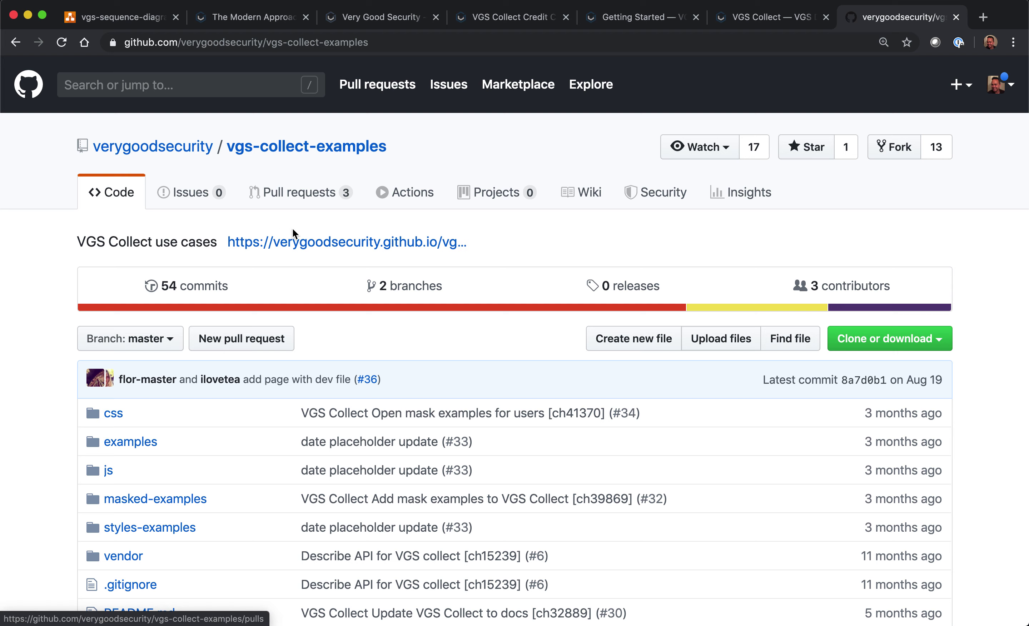
Step: Open the credit card code example and its GitHub Pages demo from the README in new tabs
scroll(499, 155, down, 15)
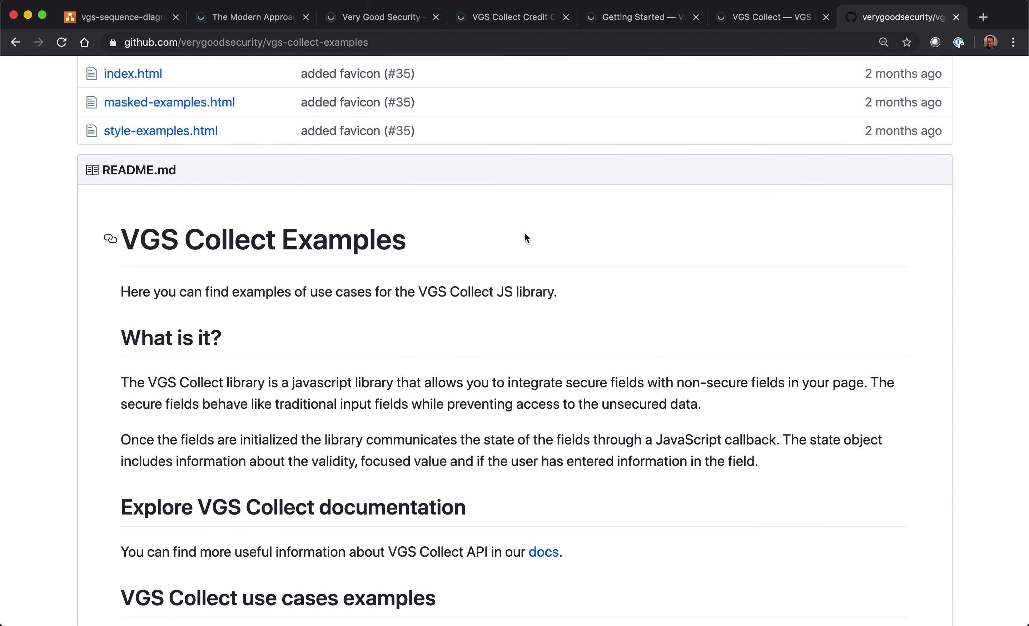
scroll(524, 232, down, 3)
scroll(525, 233, down, 7)
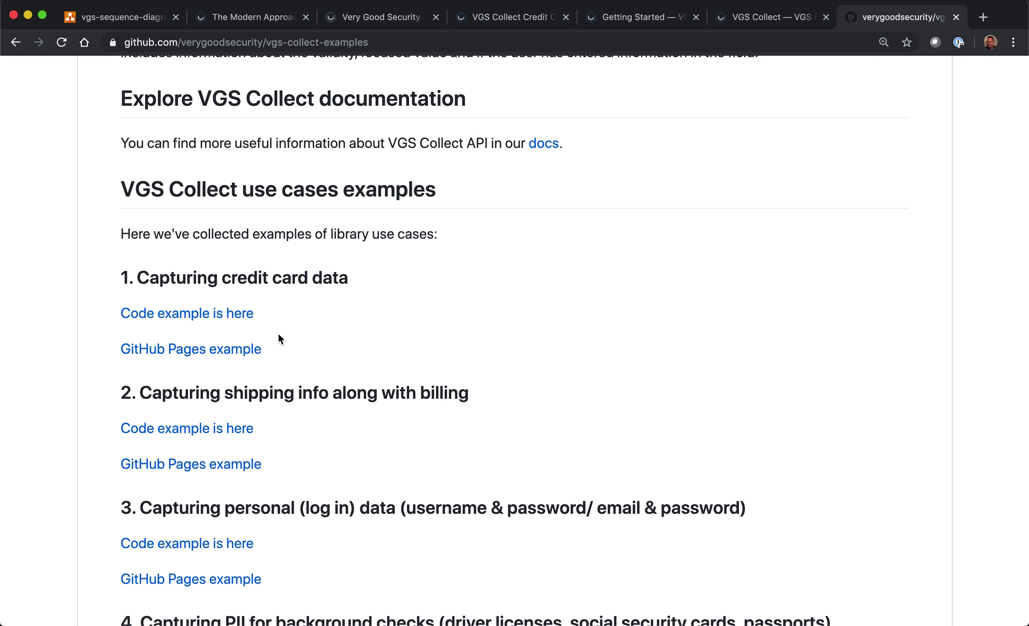
scroll(288, 372, down, 5)
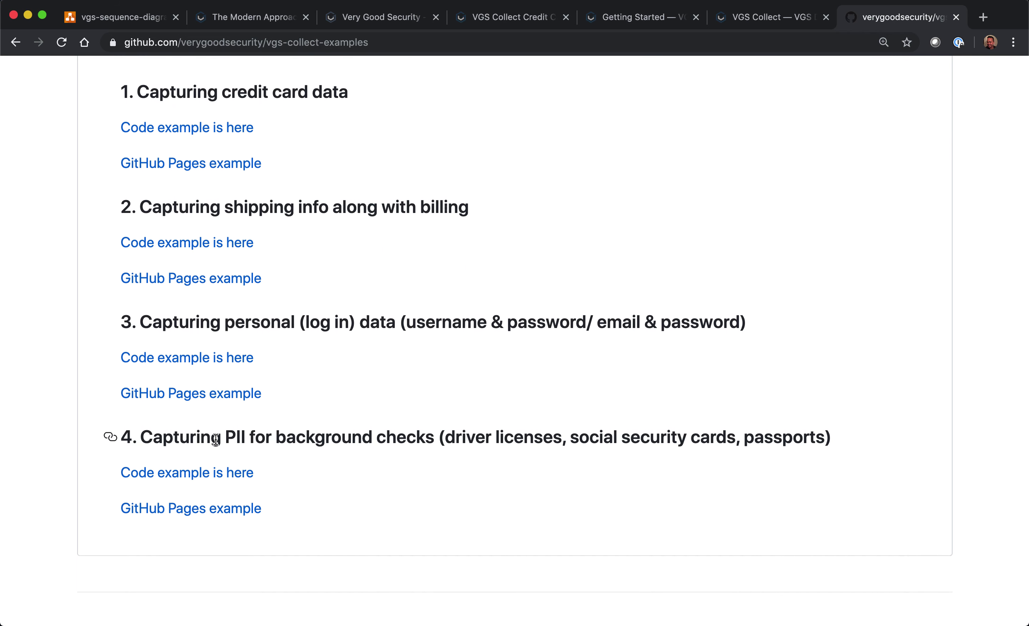
drag(136, 444, 472, 453)
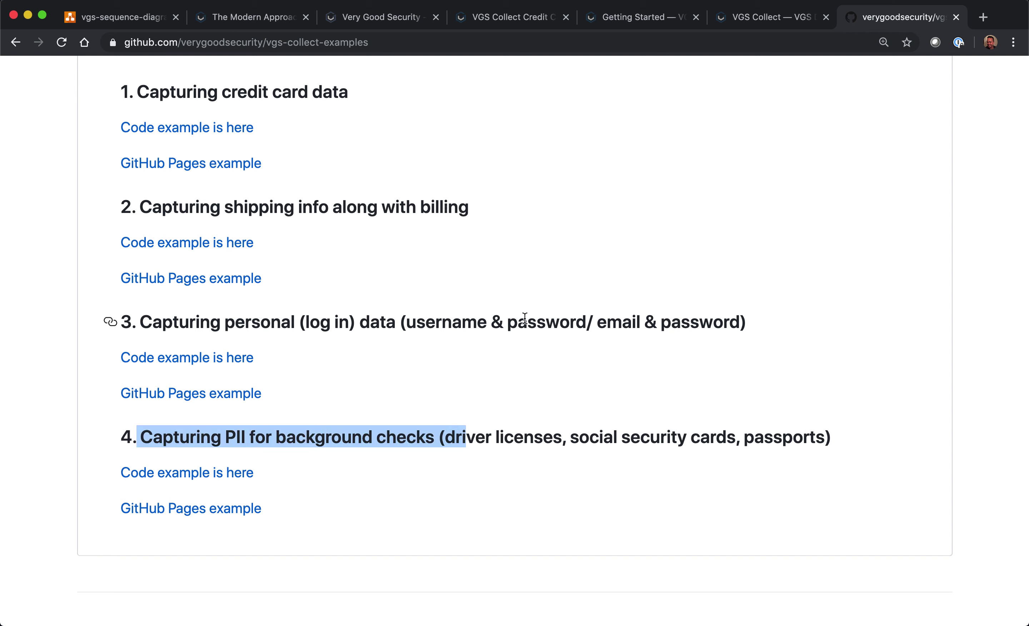
super+click(231, 129)
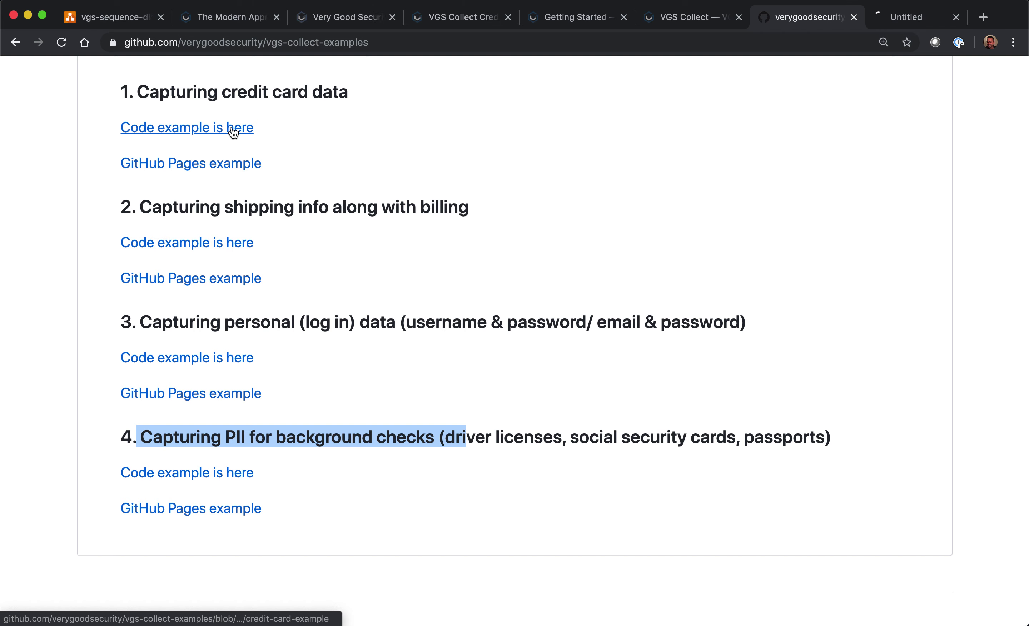
super+click(211, 171)
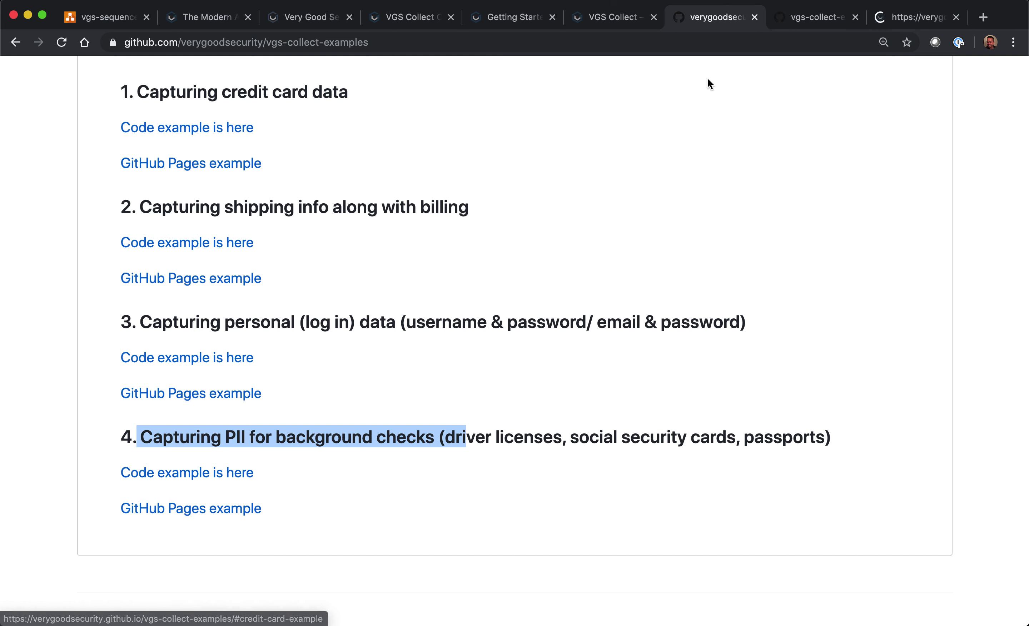
Step: Skim the credit card code example, then switch to the live 'Capturing credit card data' demo
click(804, 19)
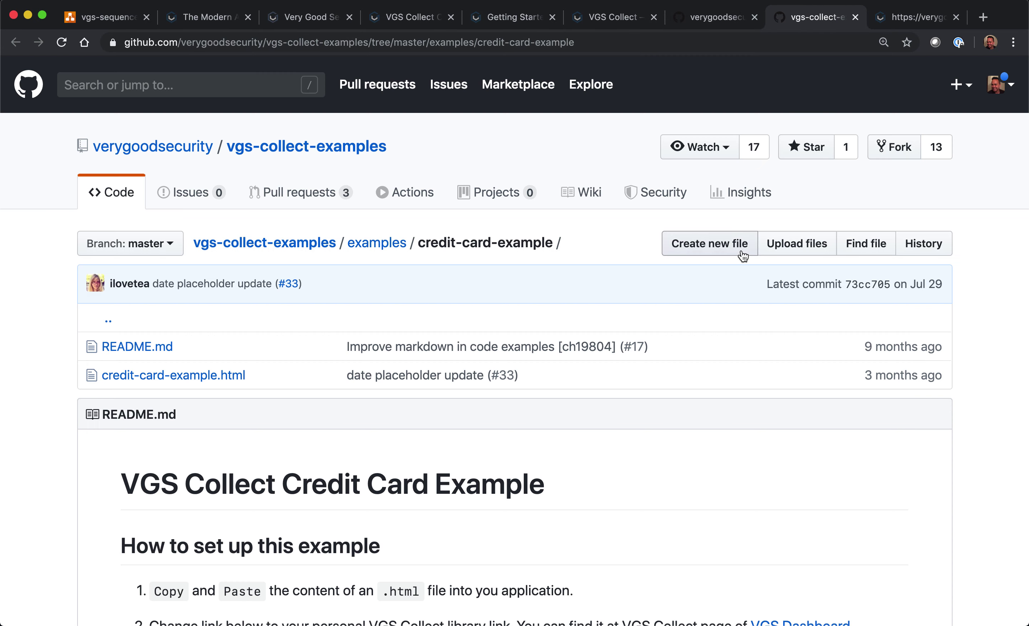
scroll(741, 254, down, 8)
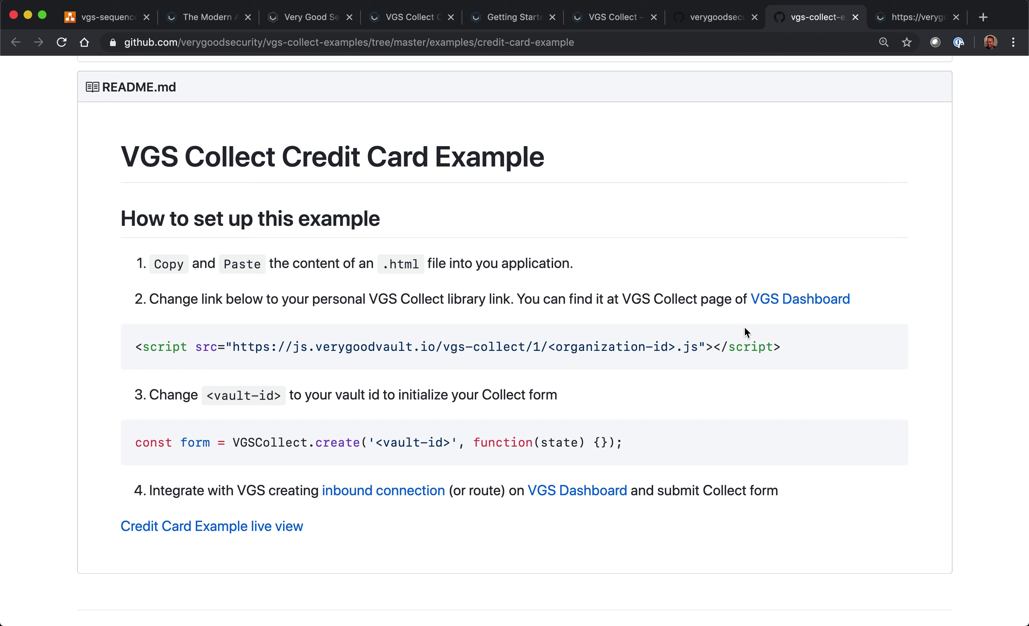
scroll(745, 327, up, 5)
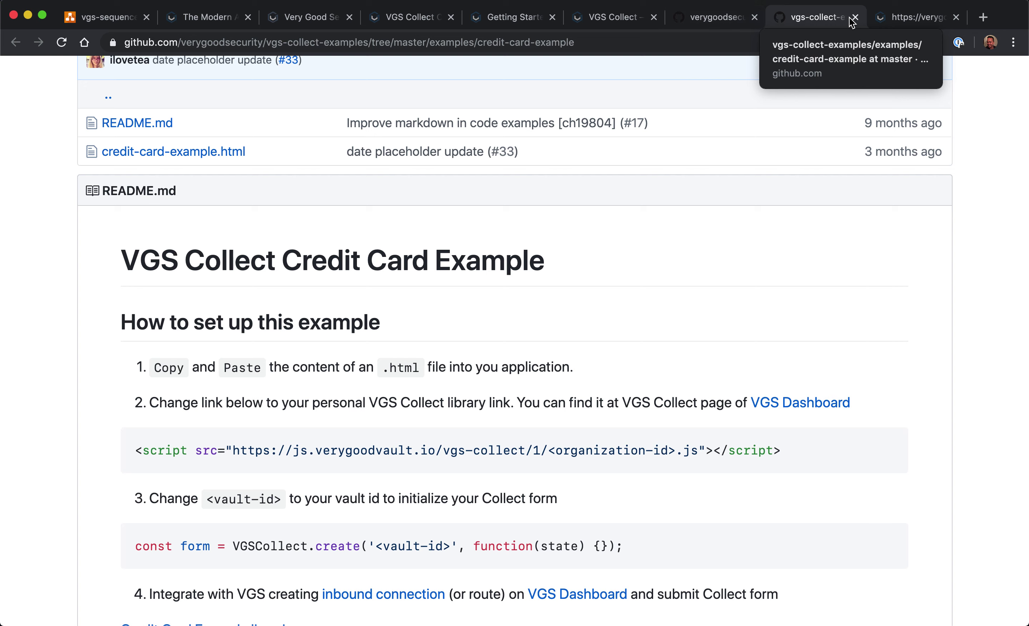
click(907, 18)
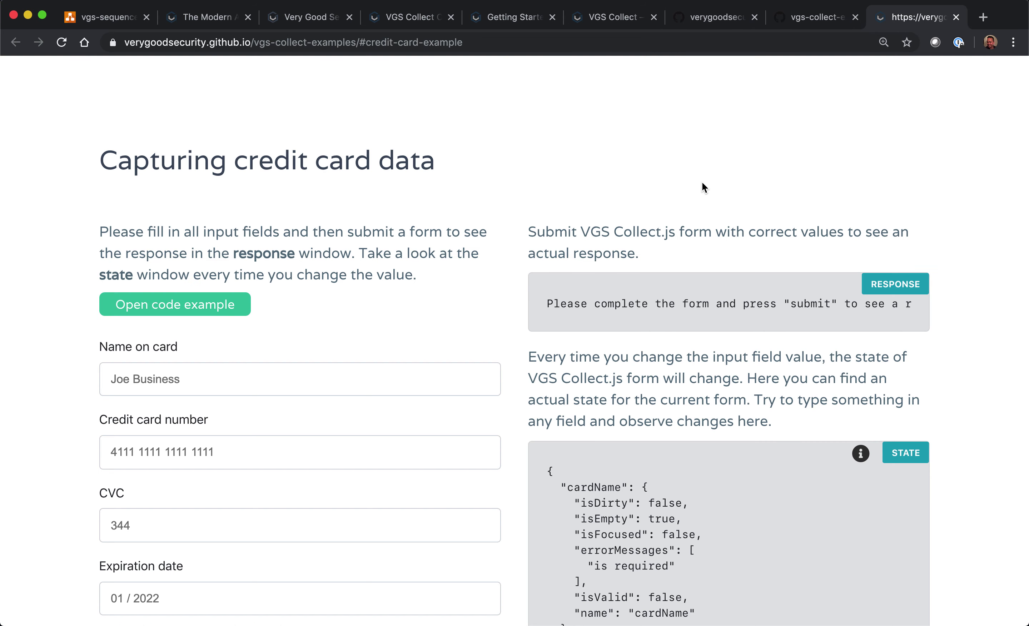
scroll(515, 315, down, 2)
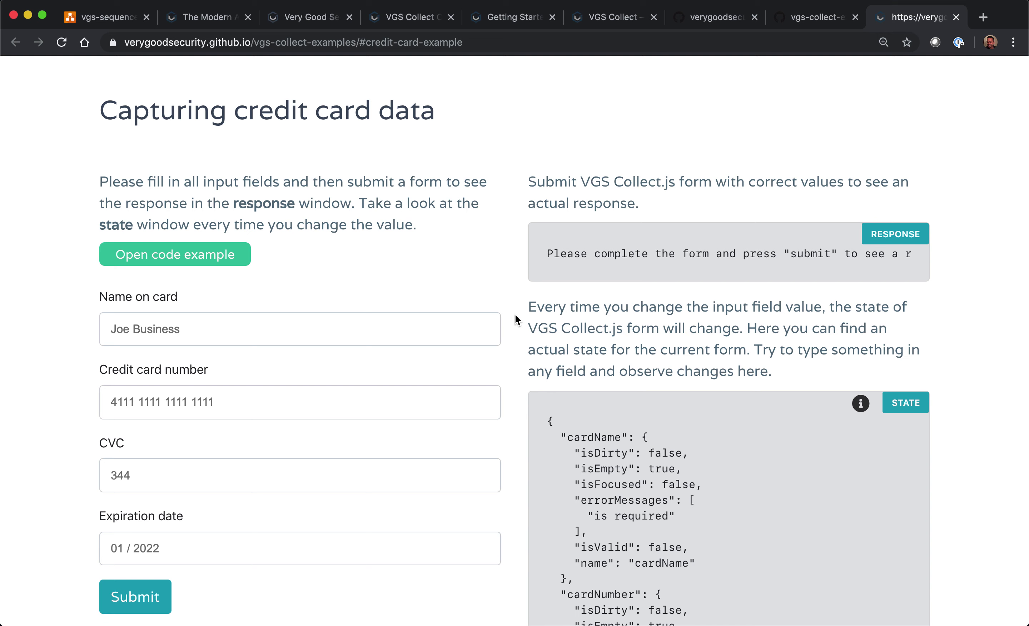
click(398, 329)
click(387, 397)
scroll(504, 453, down, 15)
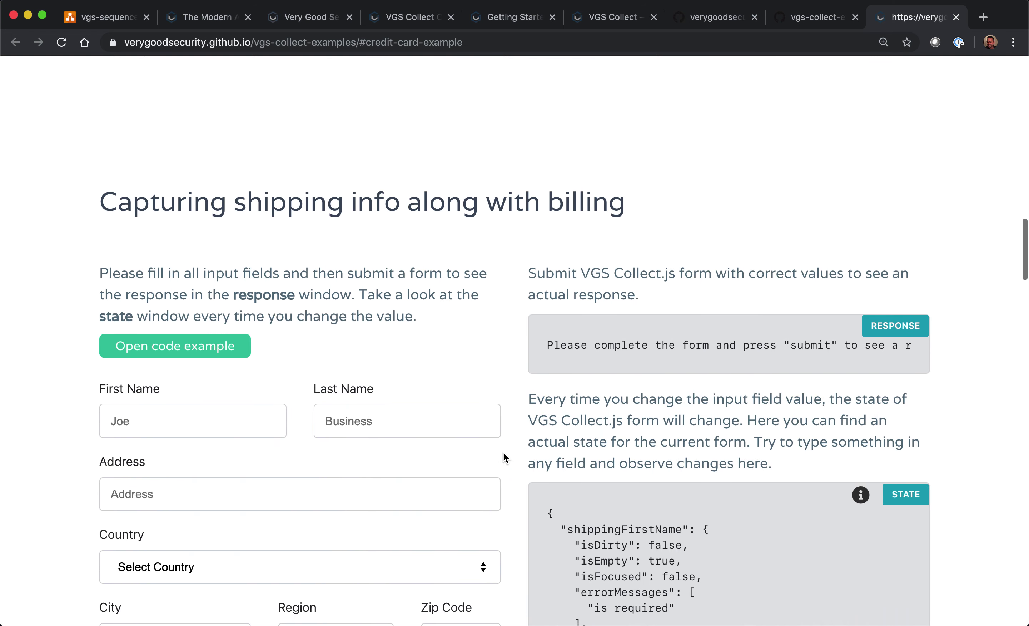
scroll(503, 453, down, 6)
scroll(504, 452, down, 10)
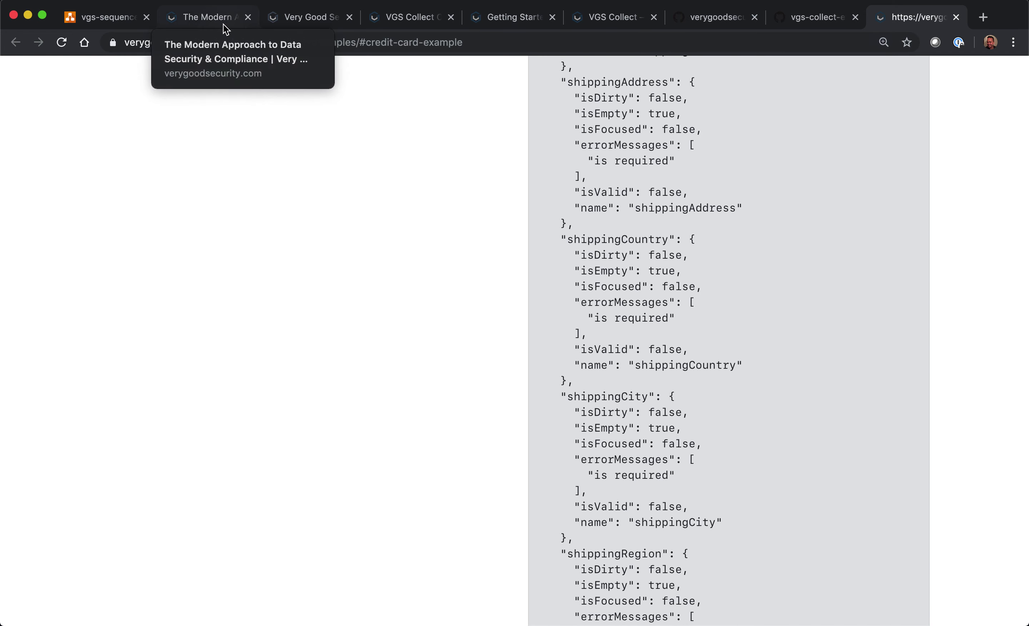
Step: Switch to the Very Good Security tab and scroll the sandbox vault's Home overview
click(296, 21)
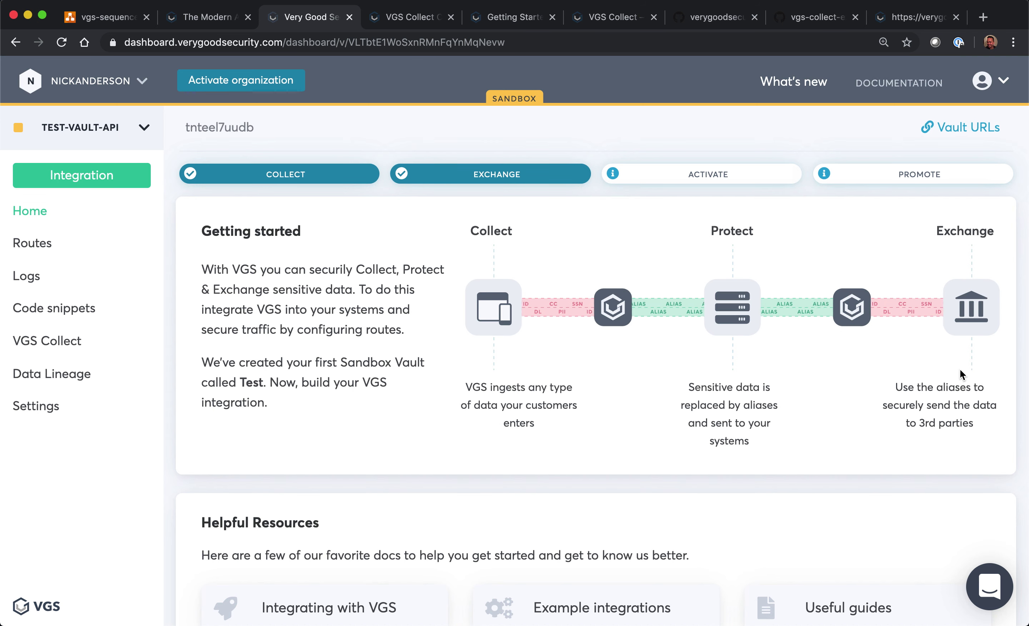
scroll(923, 410, down, 3)
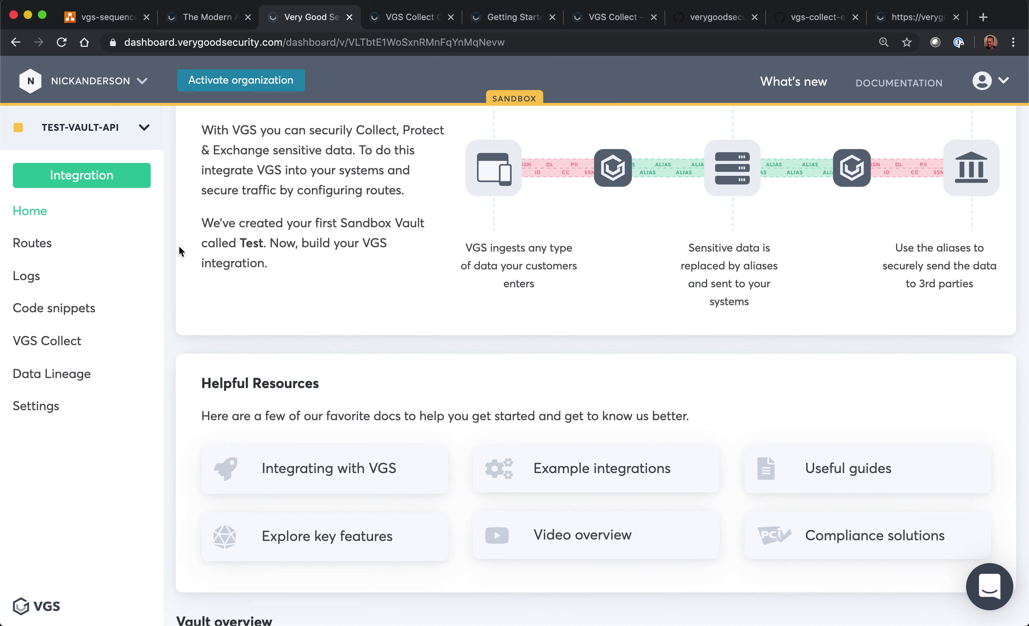
Step: From the vault's Routes list, add a new inbound route prefilled for echo.apps.verygood.systems
click(58, 255)
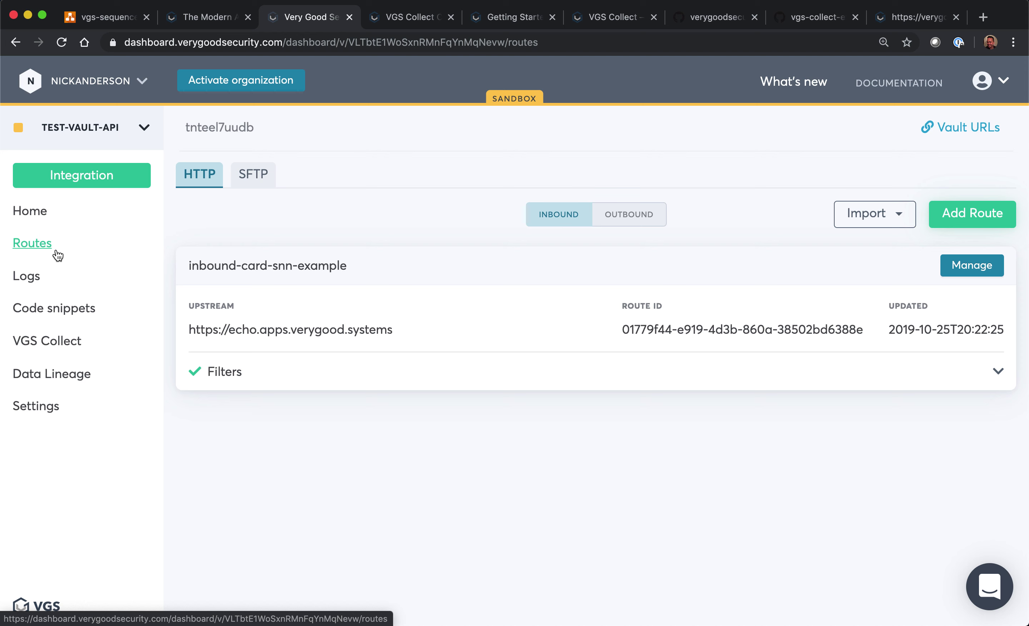
double_click(255, 266)
click(285, 266)
double_click(285, 265)
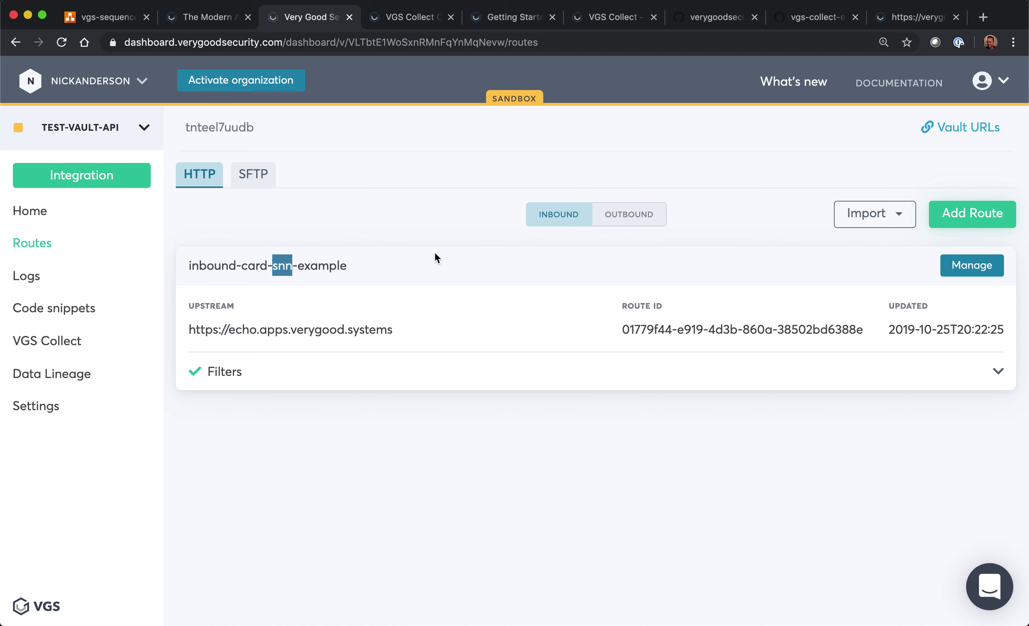
click(978, 212)
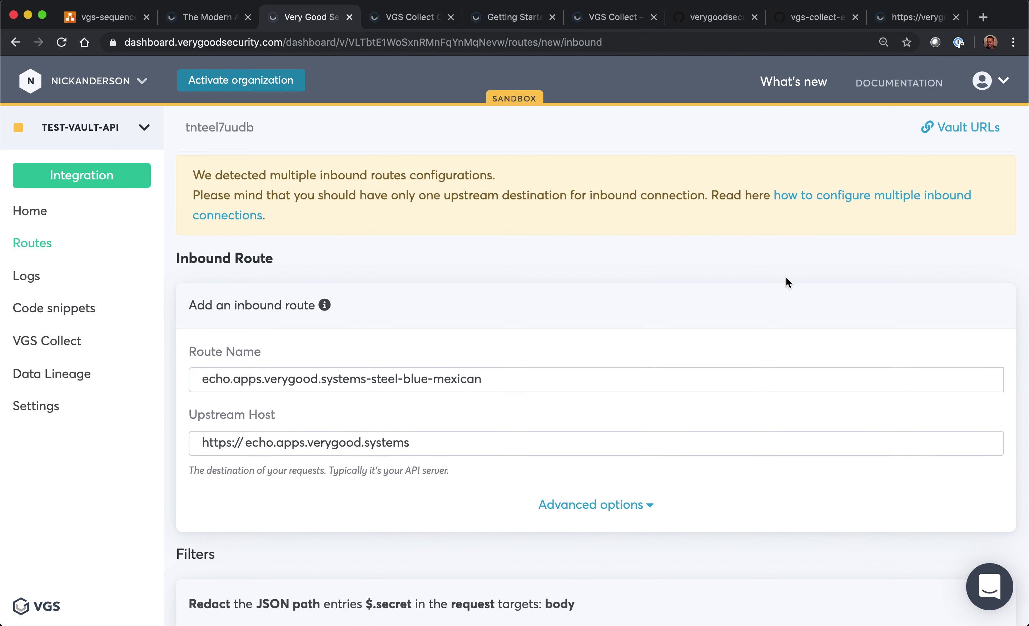
Step: Select the echo.apps.verygood.systems upstream host, then leave the unsaved form for the Routes list
scroll(786, 278, down, 3)
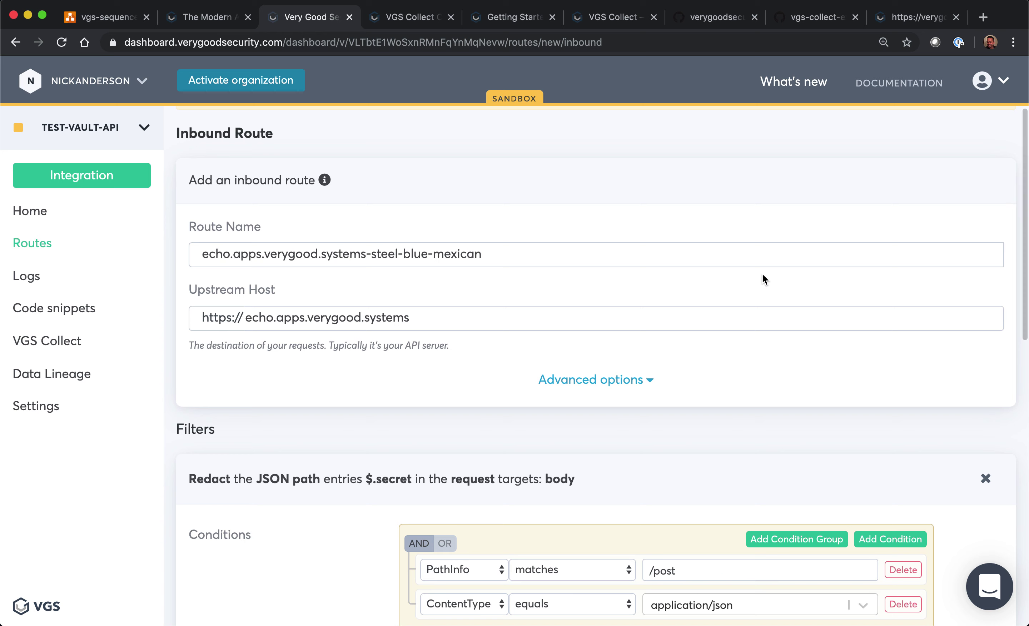
click(451, 325)
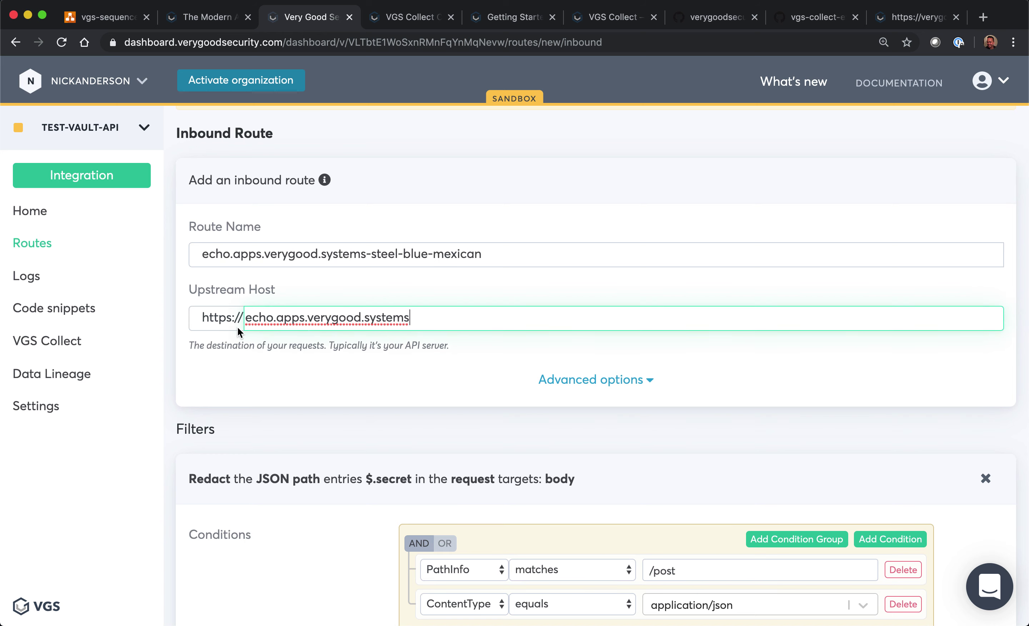
drag(423, 318, 215, 318)
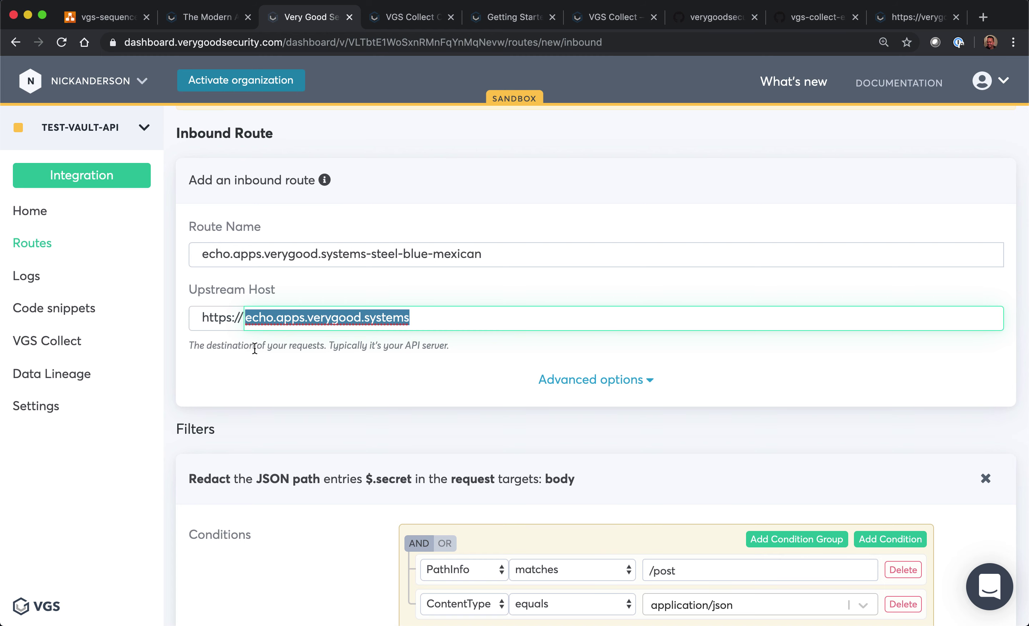
scroll(372, 370, down, 10)
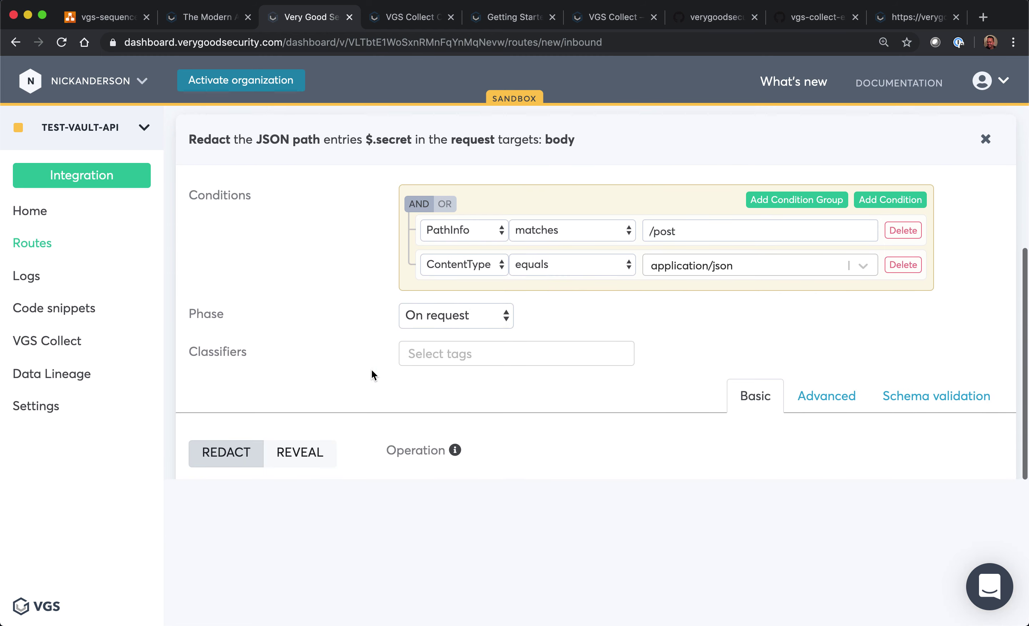
scroll(372, 370, up, 6)
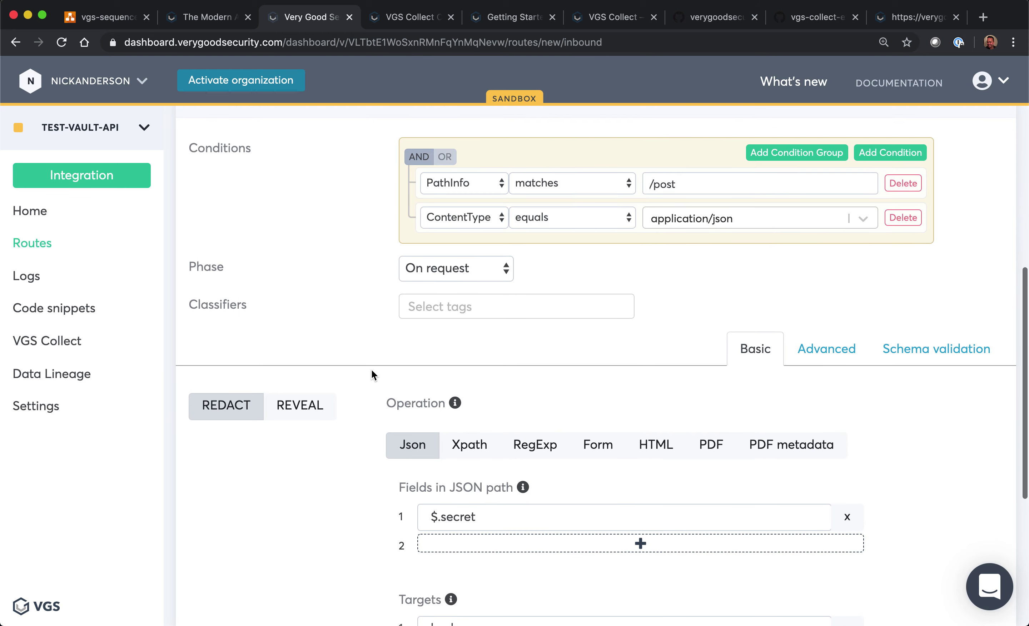
click(28, 246)
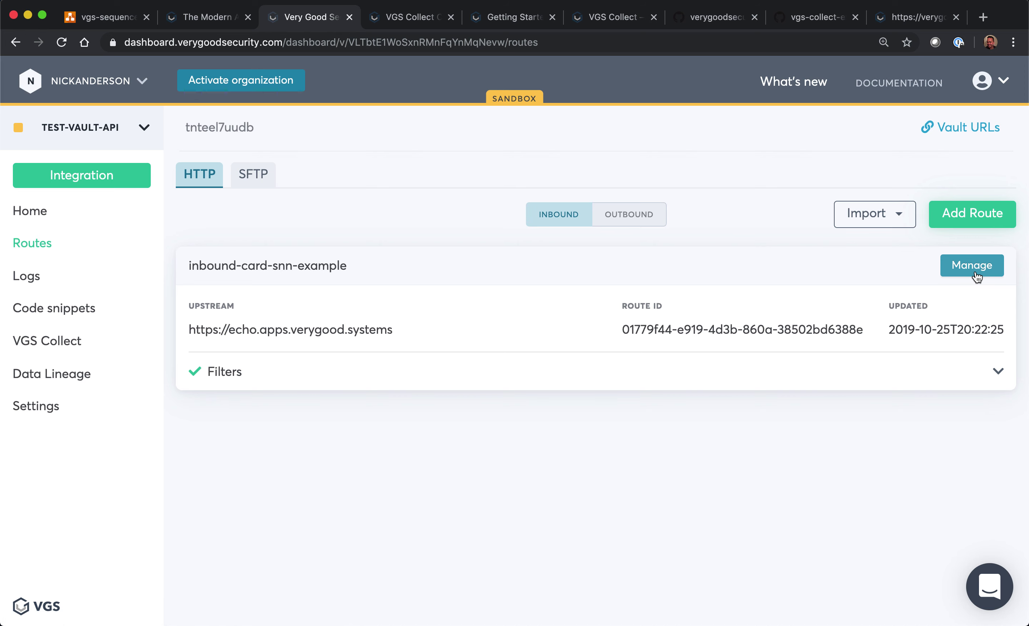
click(975, 270)
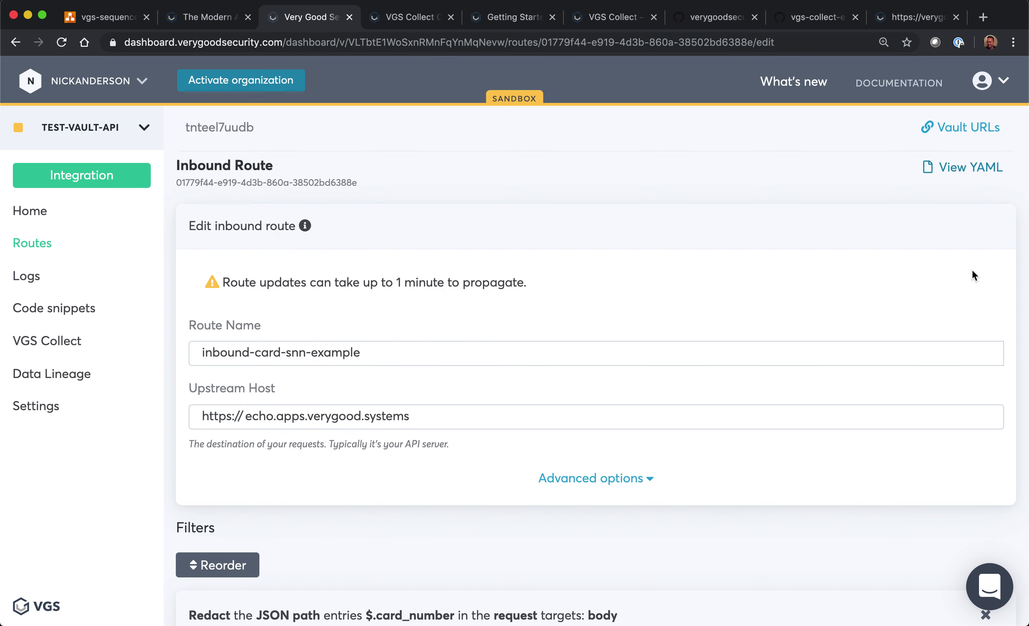
drag(384, 352, 181, 360)
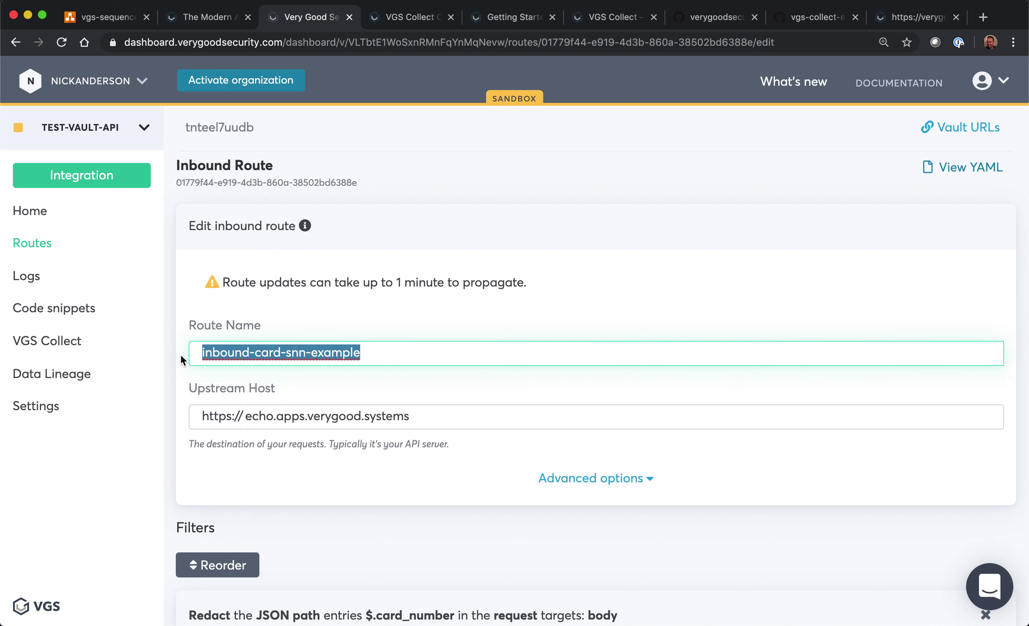
click(449, 415)
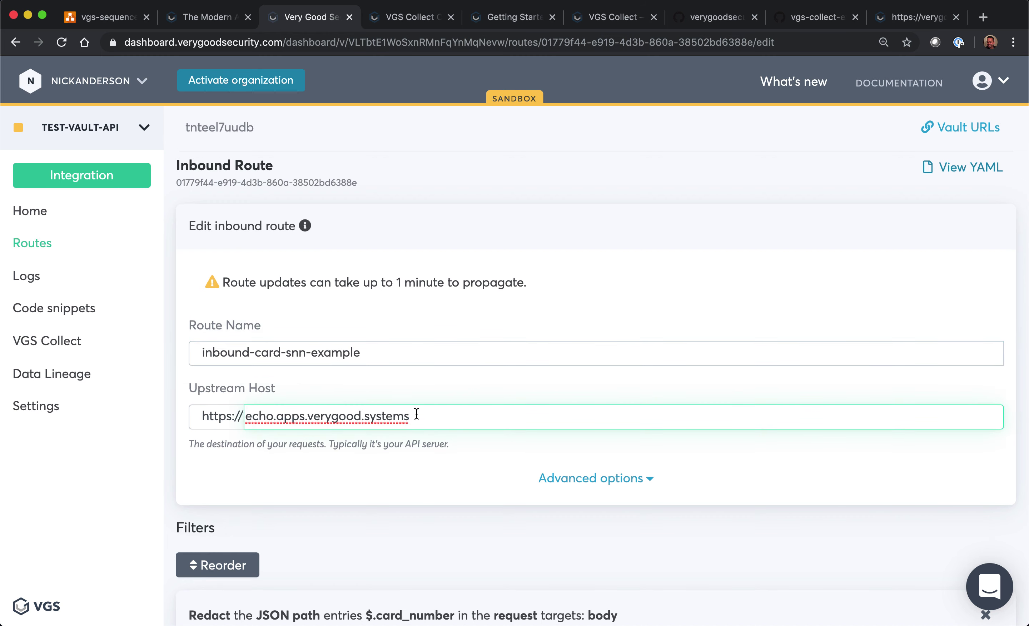
drag(417, 414, 219, 418)
click(481, 499)
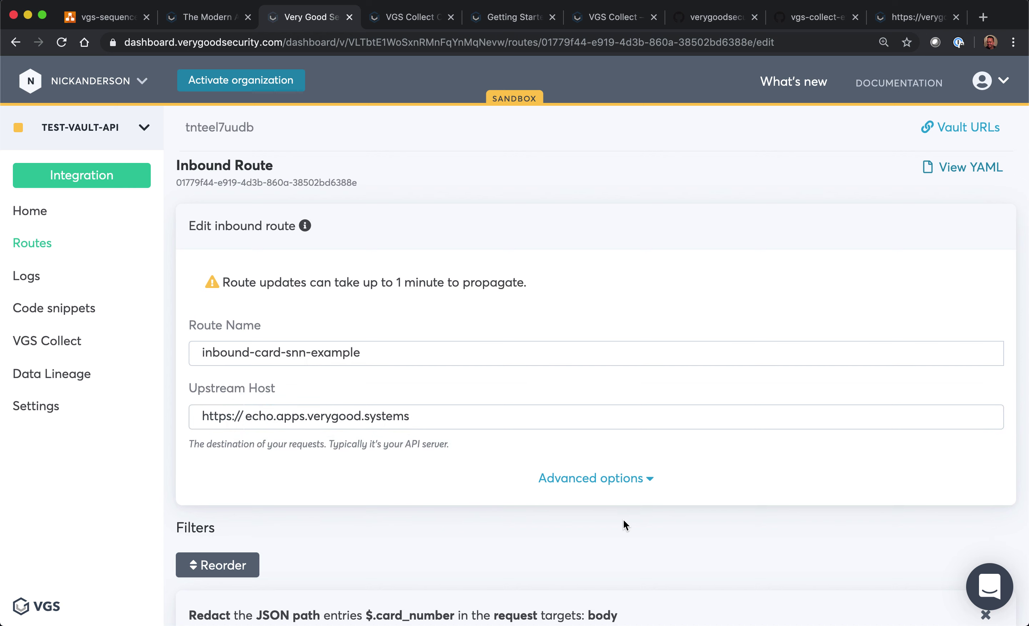
scroll(624, 520, down, 1)
click(619, 476)
scroll(704, 469, down, 5)
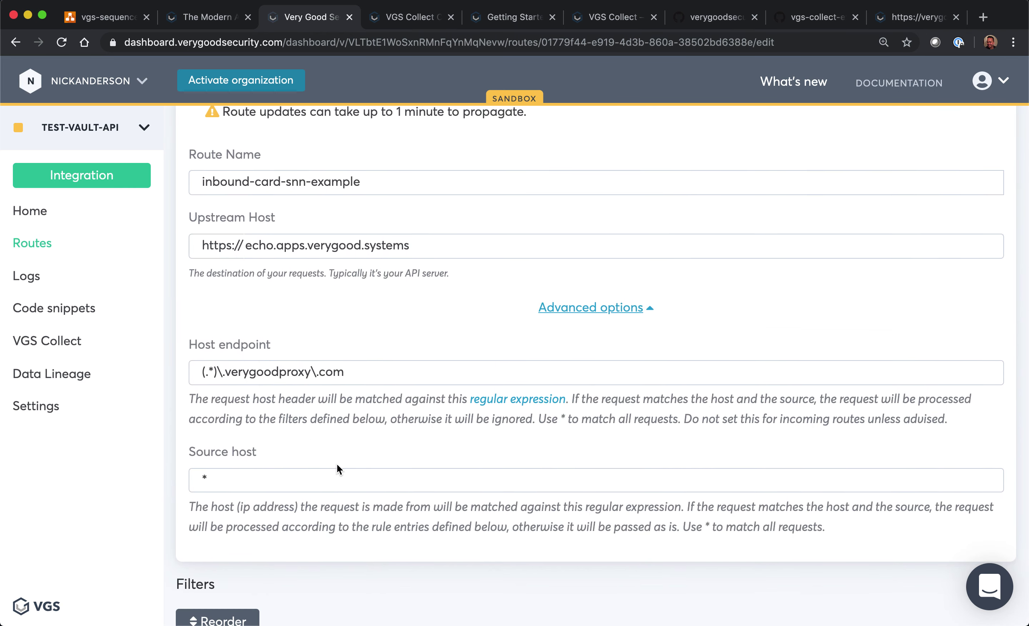
drag(213, 502, 295, 502)
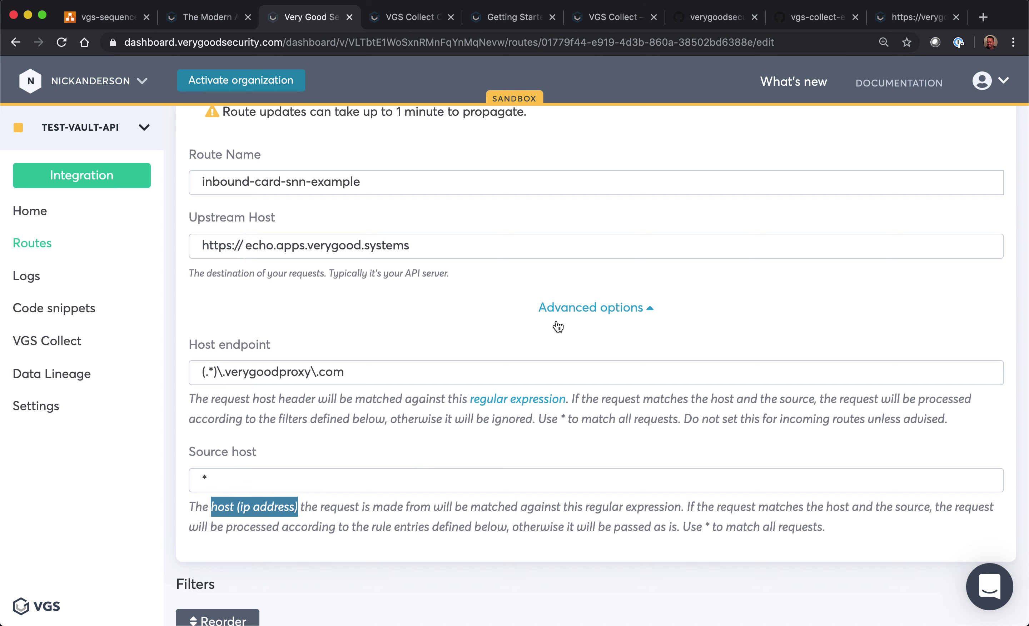
click(578, 310)
scroll(775, 363, down, 2)
scroll(775, 360, down, 5)
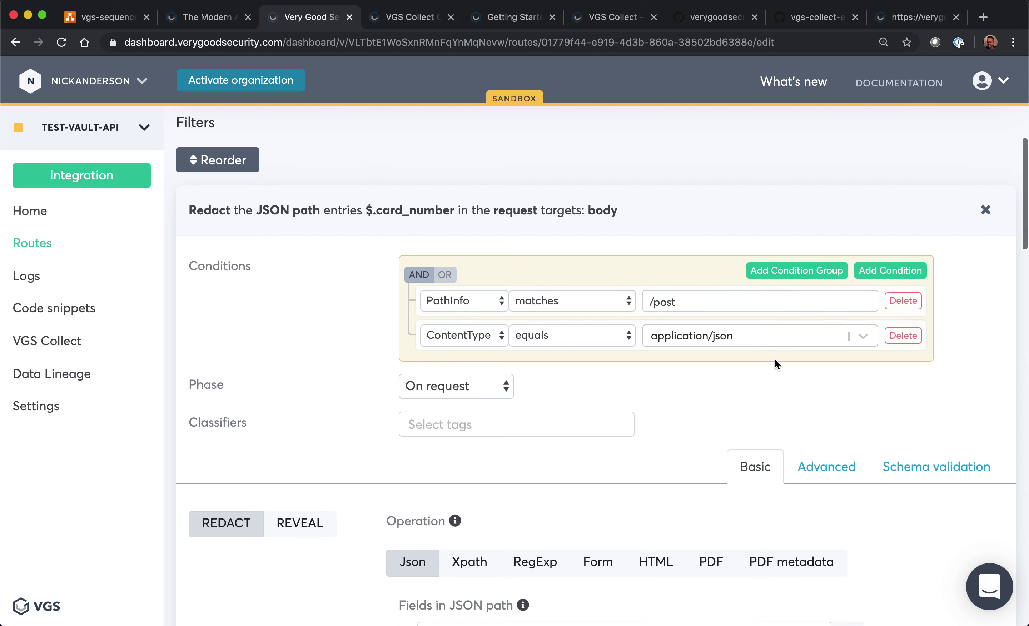
drag(720, 307, 645, 301)
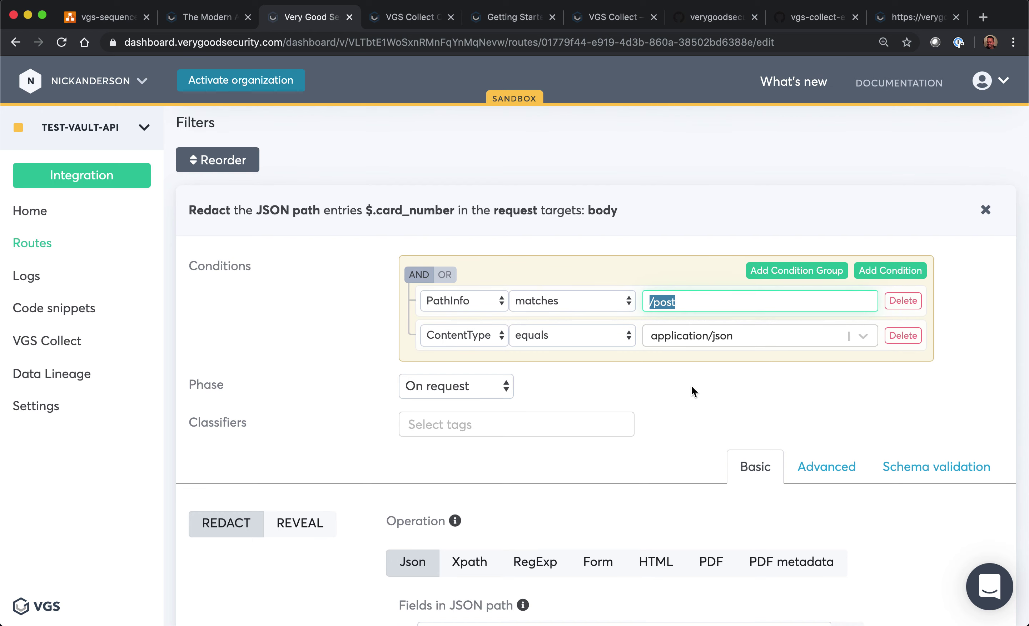
scroll(692, 386, up, 4)
drag(411, 193, 234, 191)
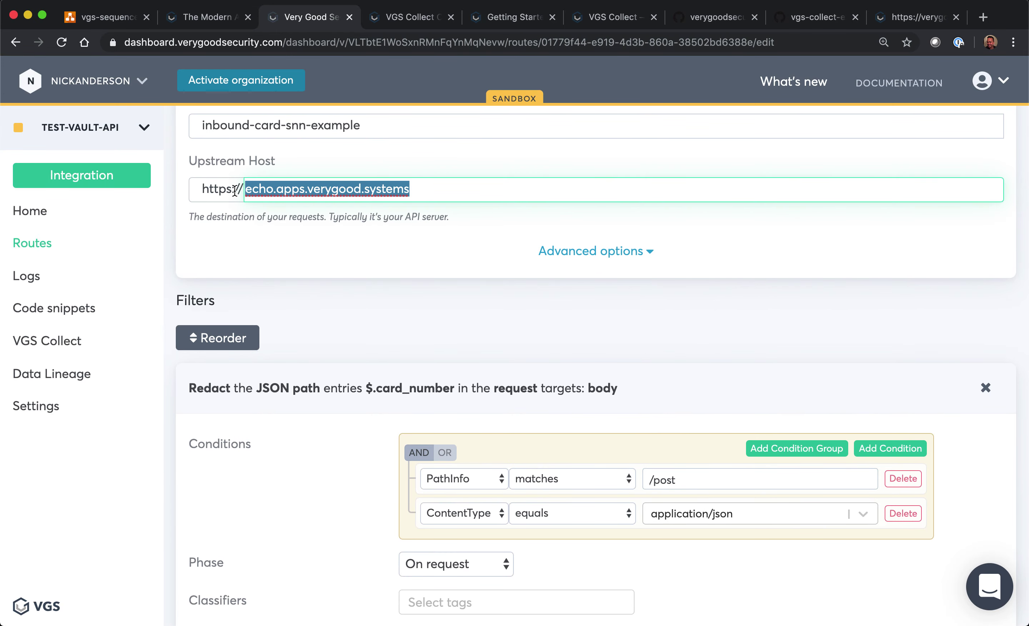
click(555, 326)
drag(704, 474, 617, 474)
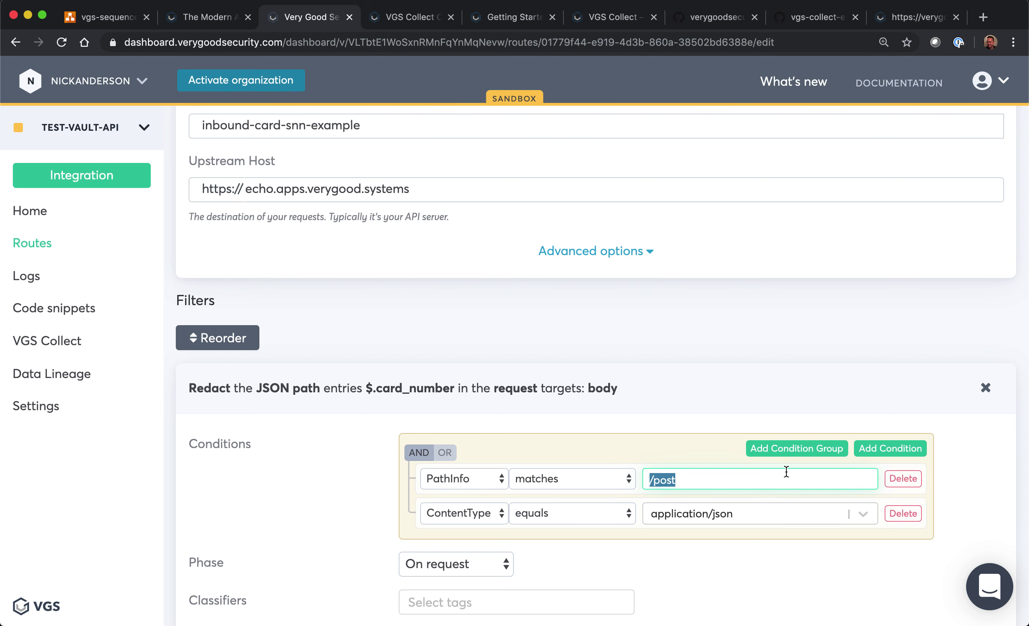
scroll(790, 495, down, 3)
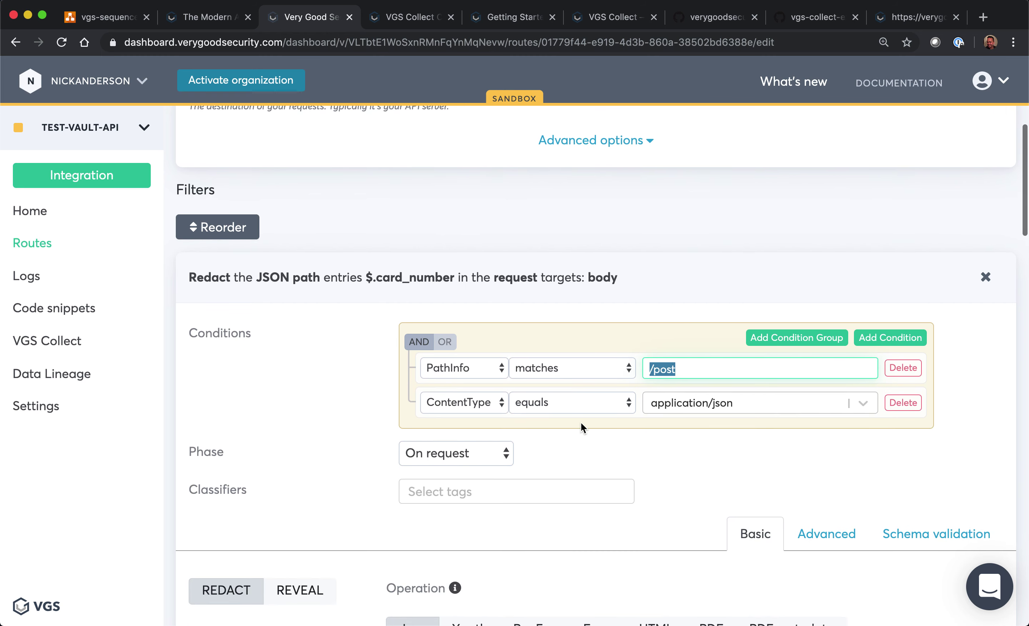
click(799, 404)
click(912, 428)
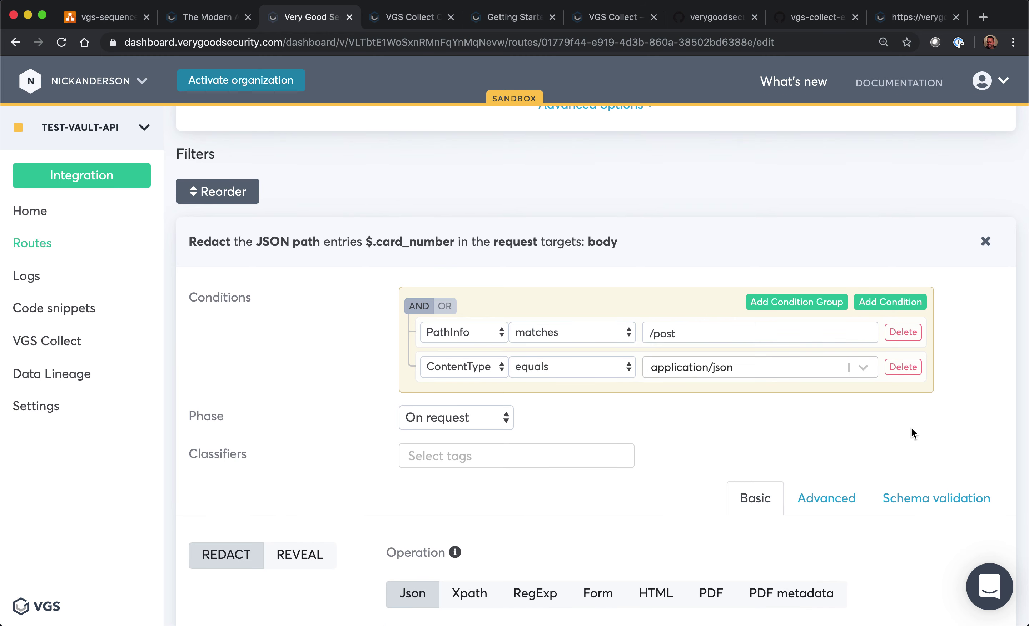
scroll(858, 447, down, 1)
click(458, 412)
click(458, 411)
scroll(348, 502, down, 5)
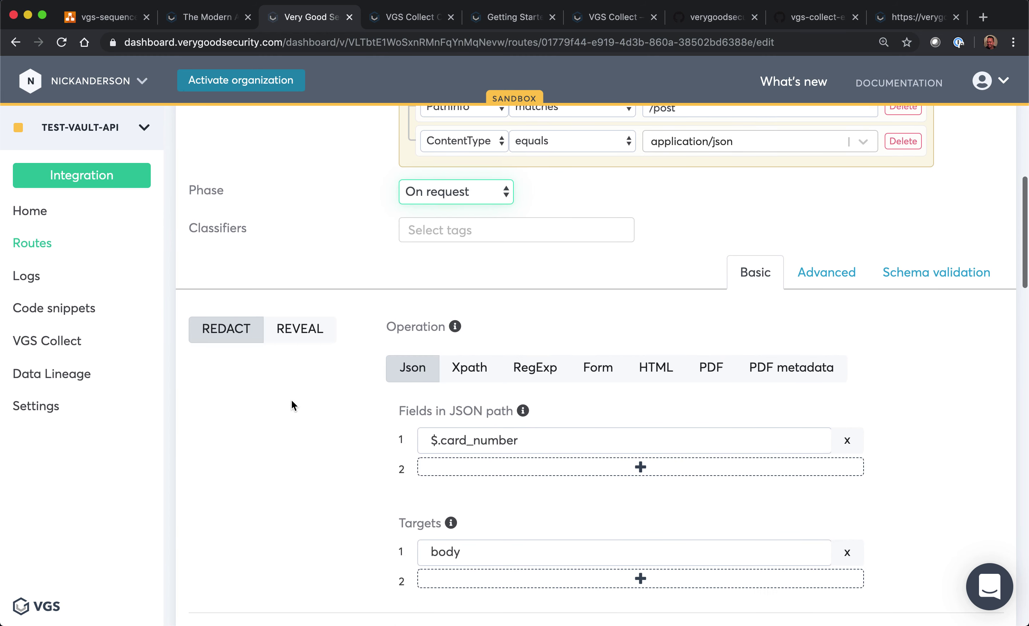
drag(529, 441, 403, 441)
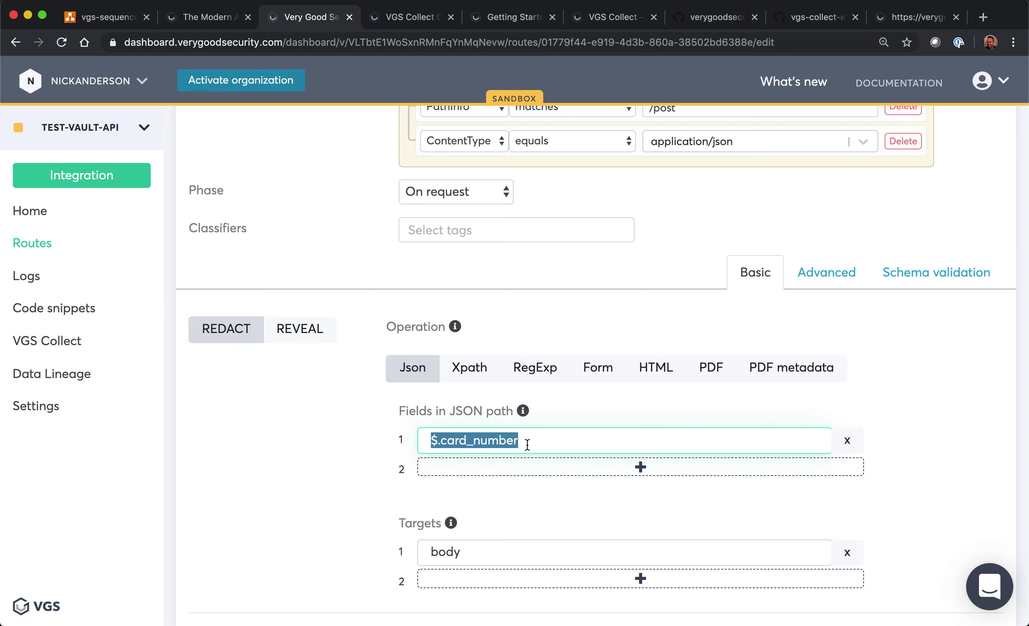
scroll(527, 444, down, 5)
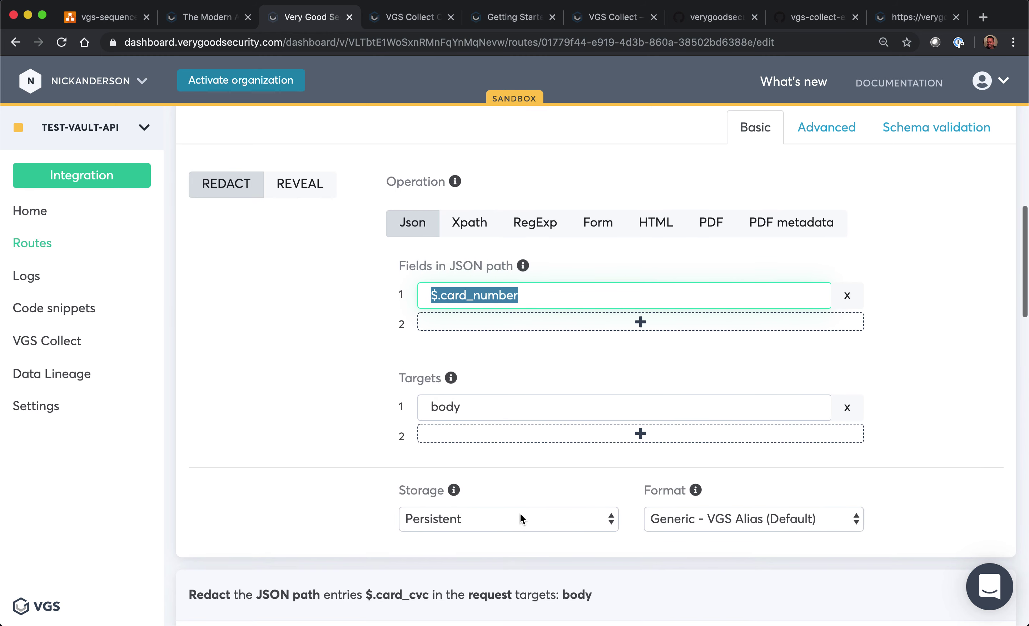
click(502, 523)
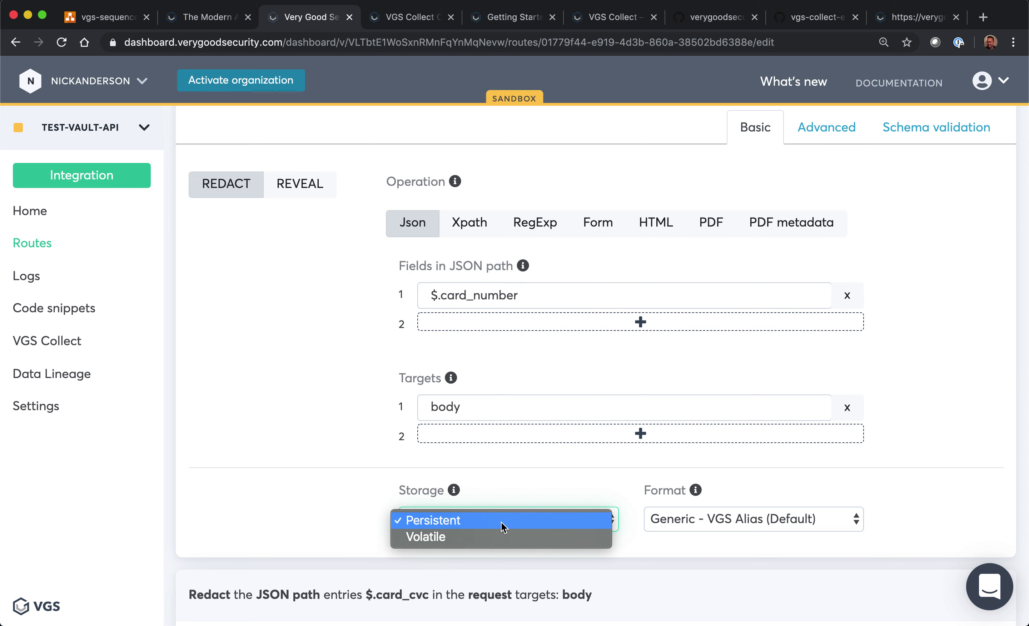
click(502, 527)
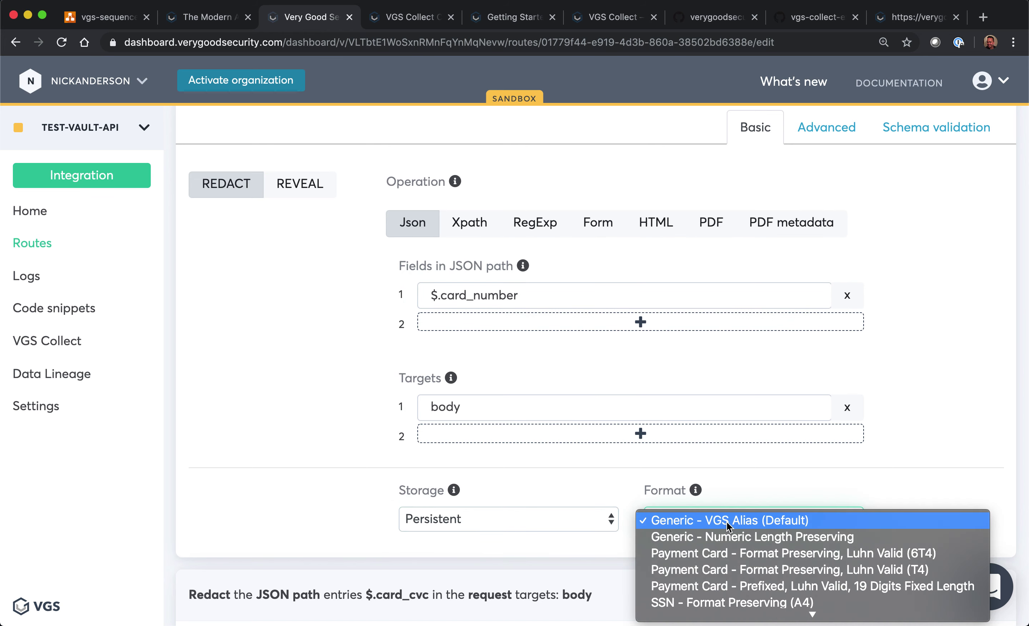
scroll(806, 541, down, 3)
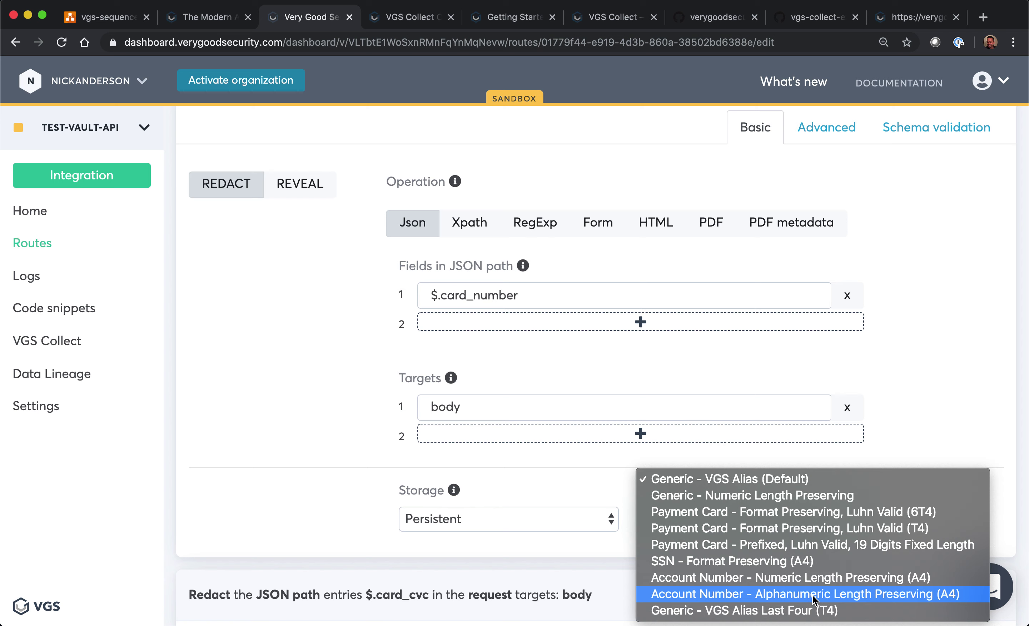
click(593, 490)
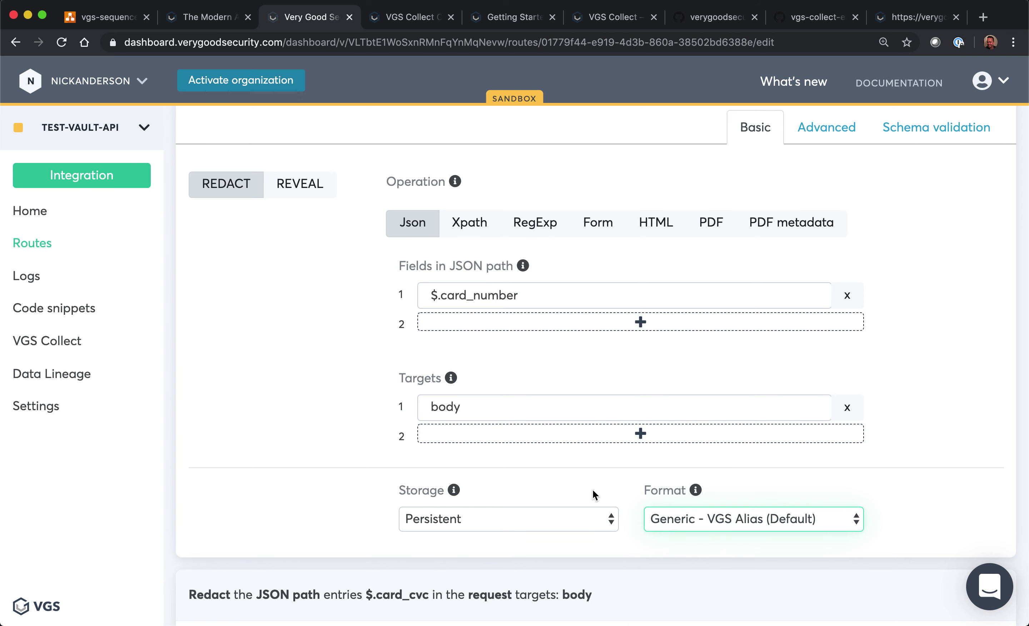
click(582, 294)
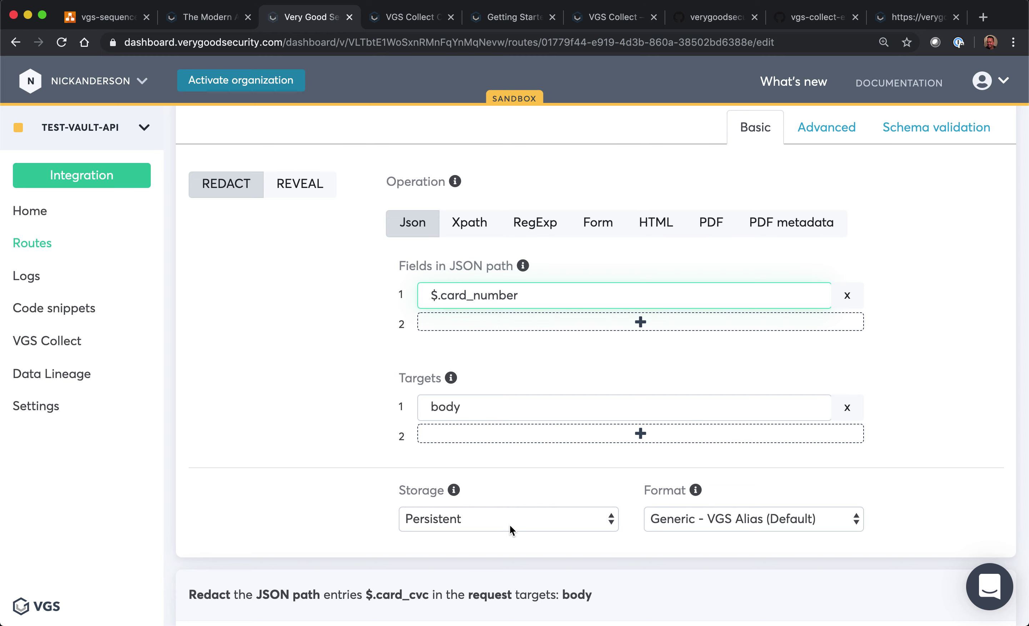
scroll(596, 553, down, 8)
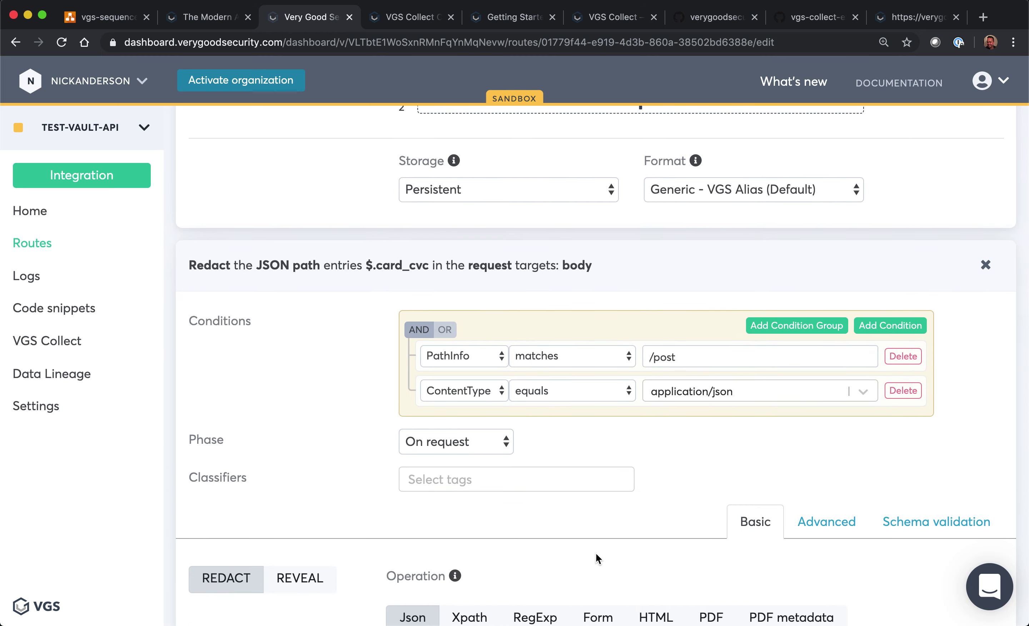
scroll(596, 554, down, 2)
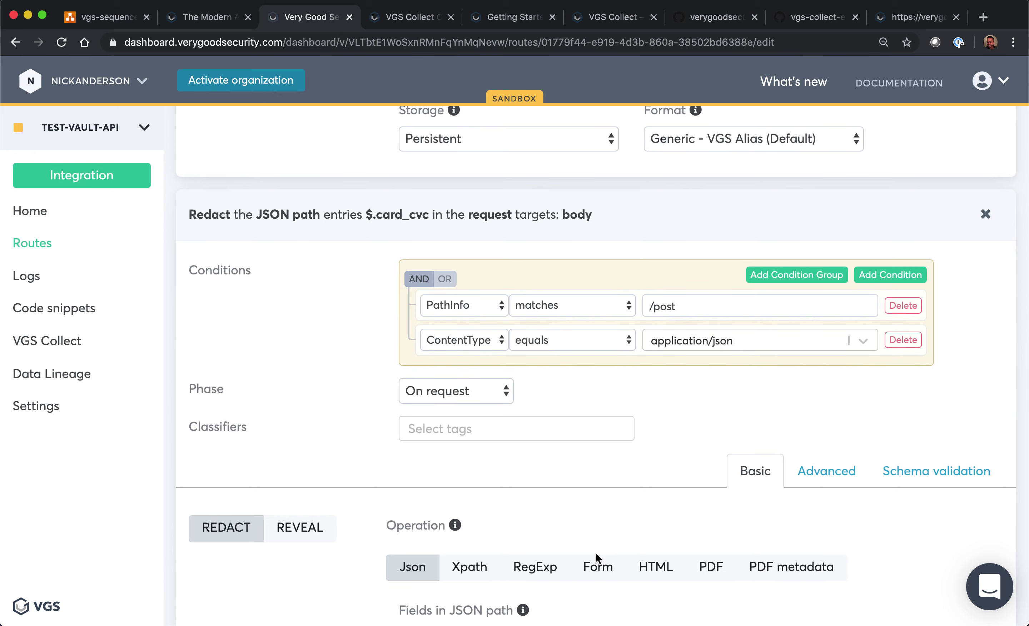
scroll(597, 553, down, 2)
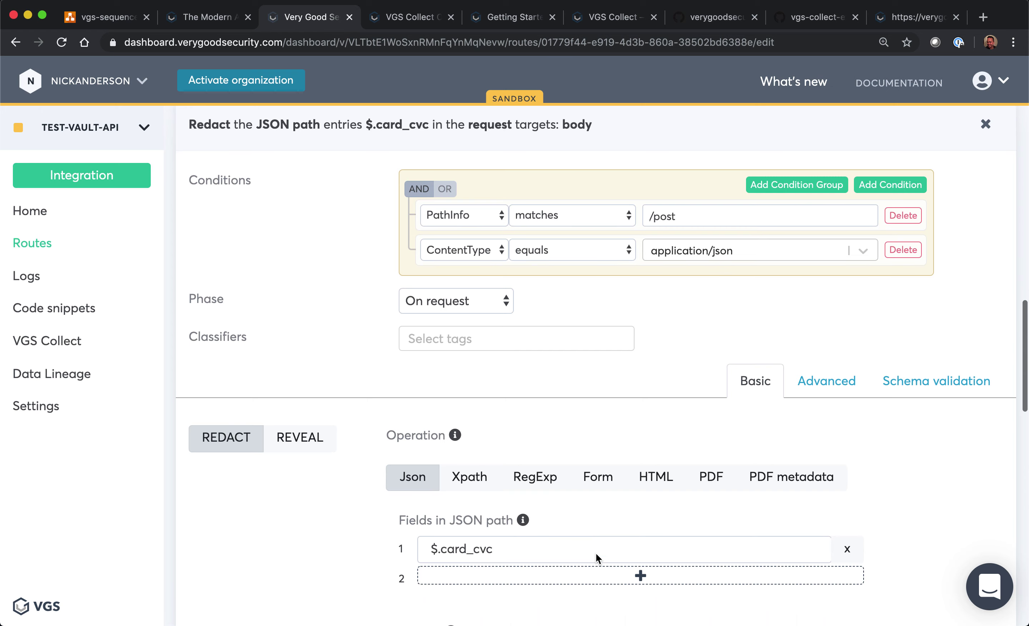
click(713, 212)
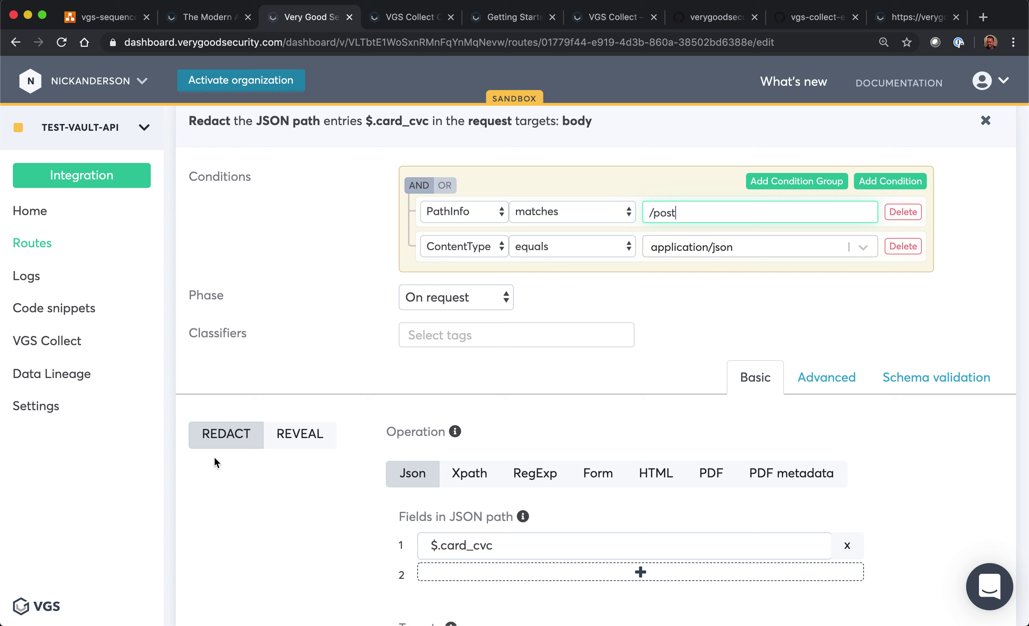
drag(507, 547, 391, 531)
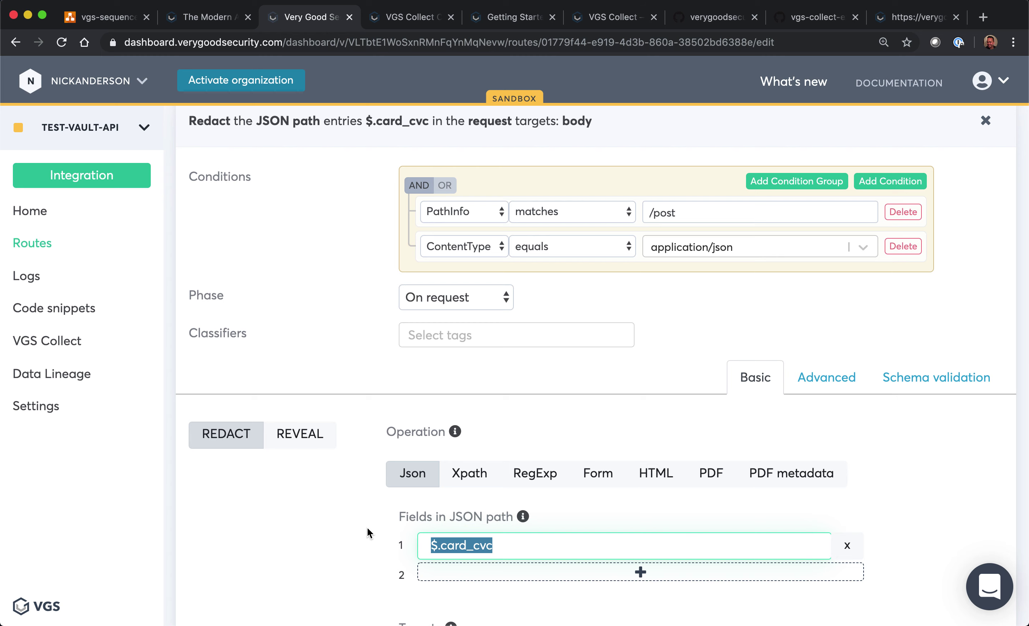
scroll(367, 533, down, 3)
scroll(367, 532, down, 3)
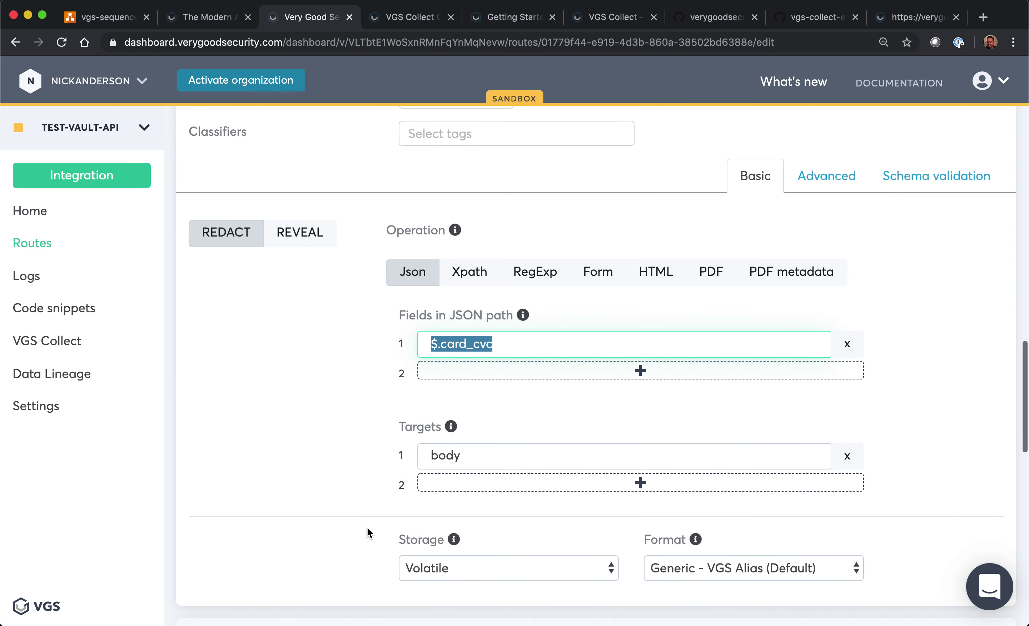
click(466, 564)
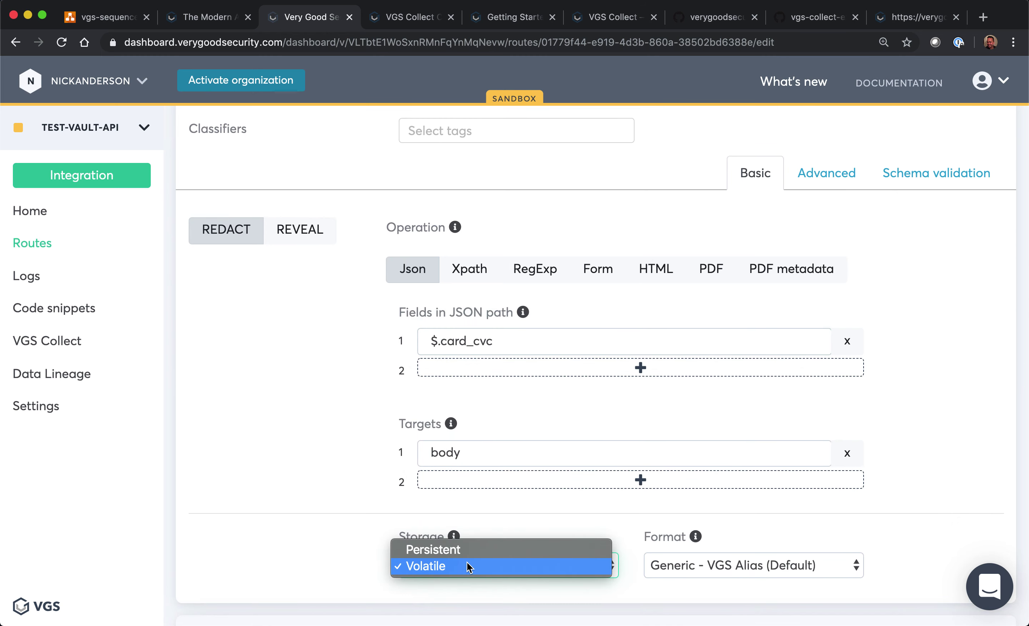
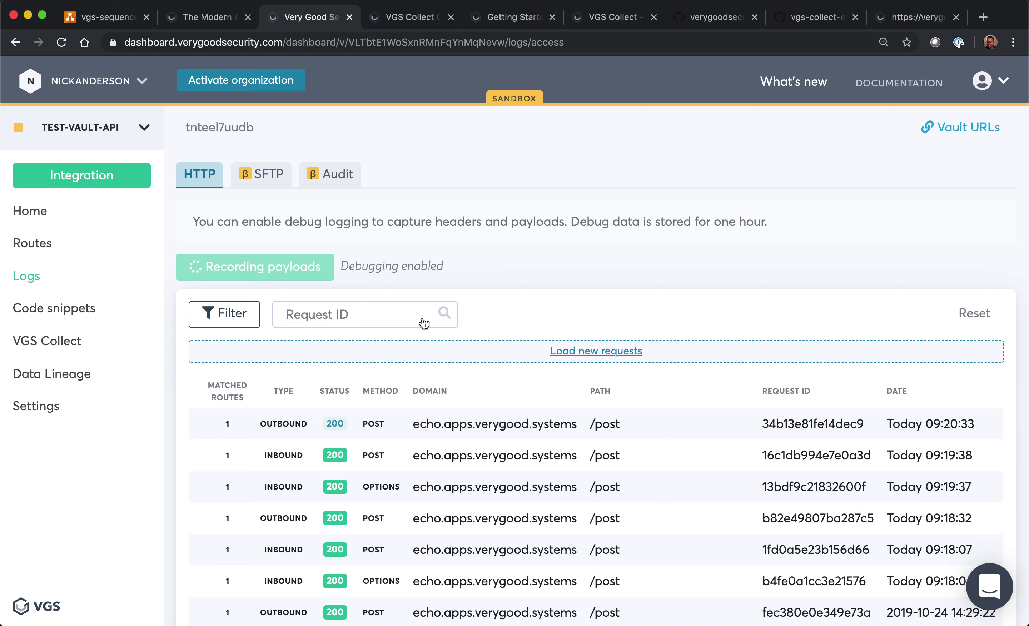
Step: Enter the cardholder's full name in the credit card example form, correcting the misspelled surname
click(418, 18)
click(297, 275)
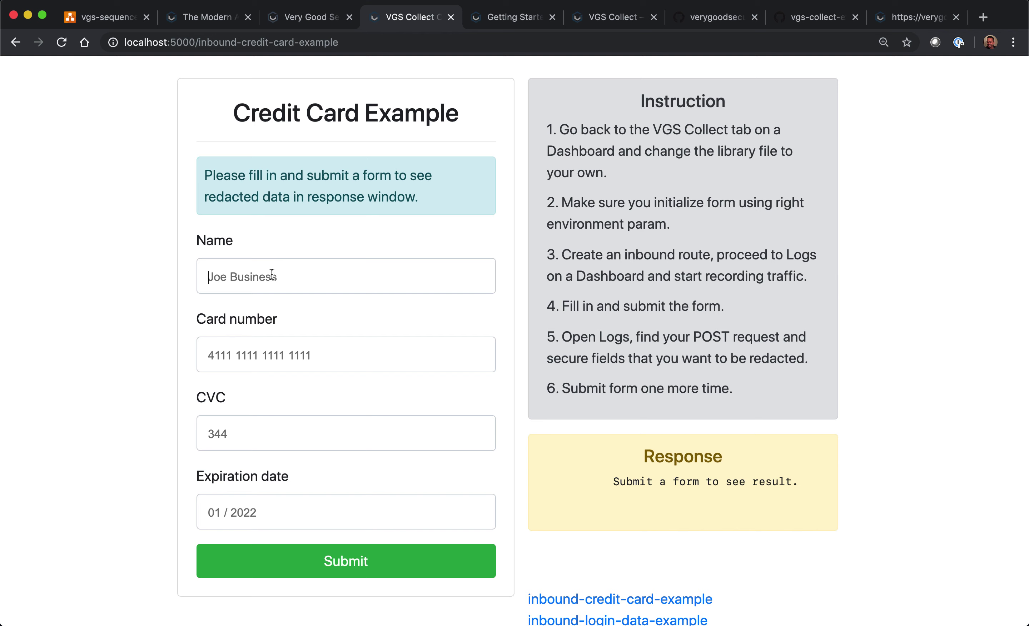
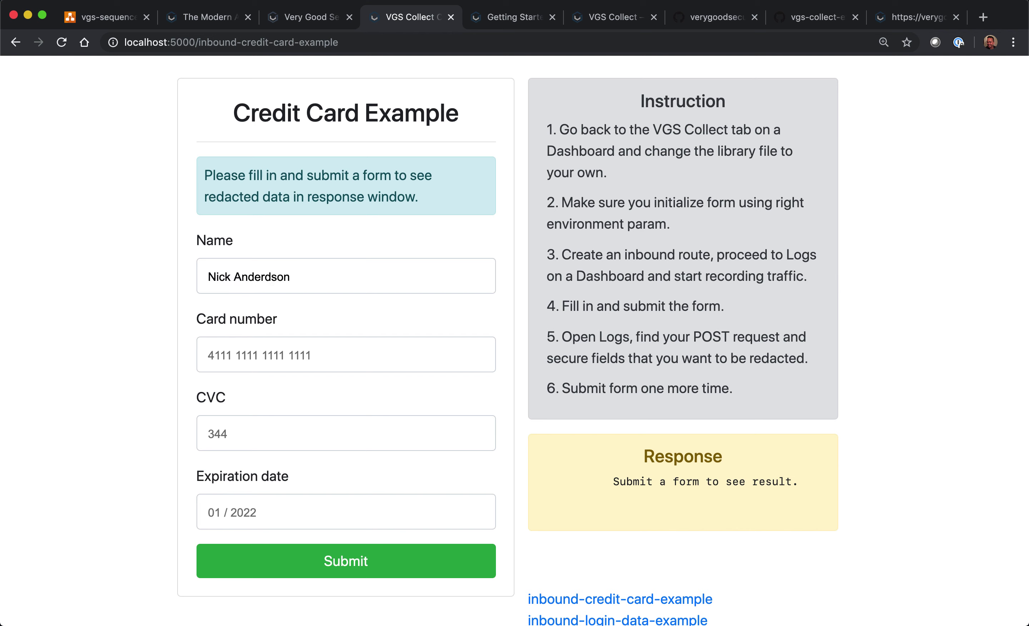
click(209, 355)
double_click(275, 277)
text(Anderds=)
key(BackSpace)
key(BackSpace)
key(BackSpace)
text(son)
key(Tab)
text(4111 1111 1111 1111)
click(265, 427)
text(234)
click(266, 510)
text(03 / 2023)
Step: Submit the card form and inspect the card_cvc and card_number tokens in the response JSON
scroll(515, 550, down, 2)
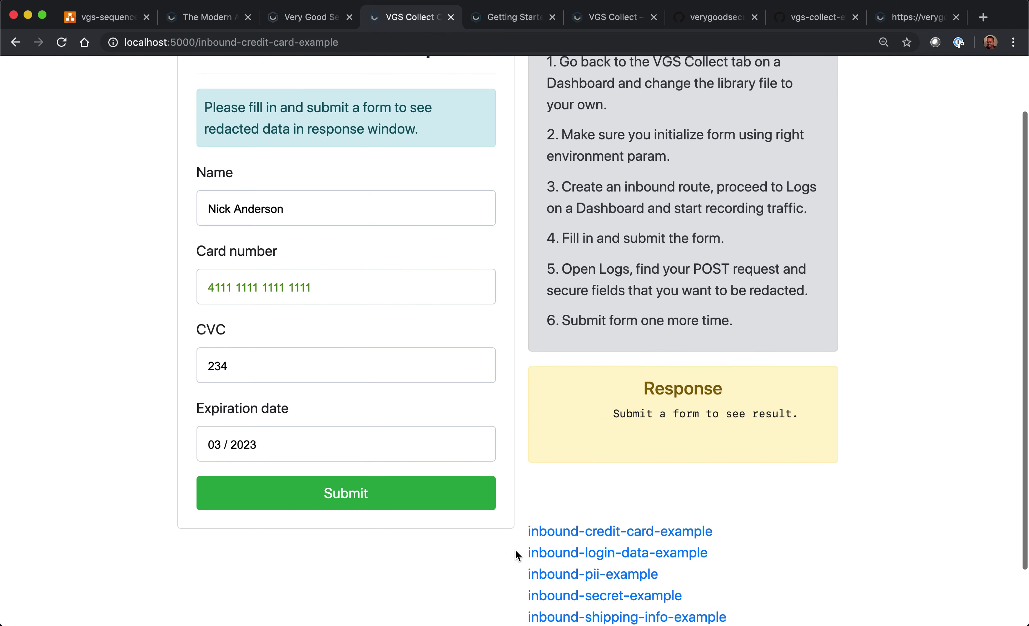
click(362, 507)
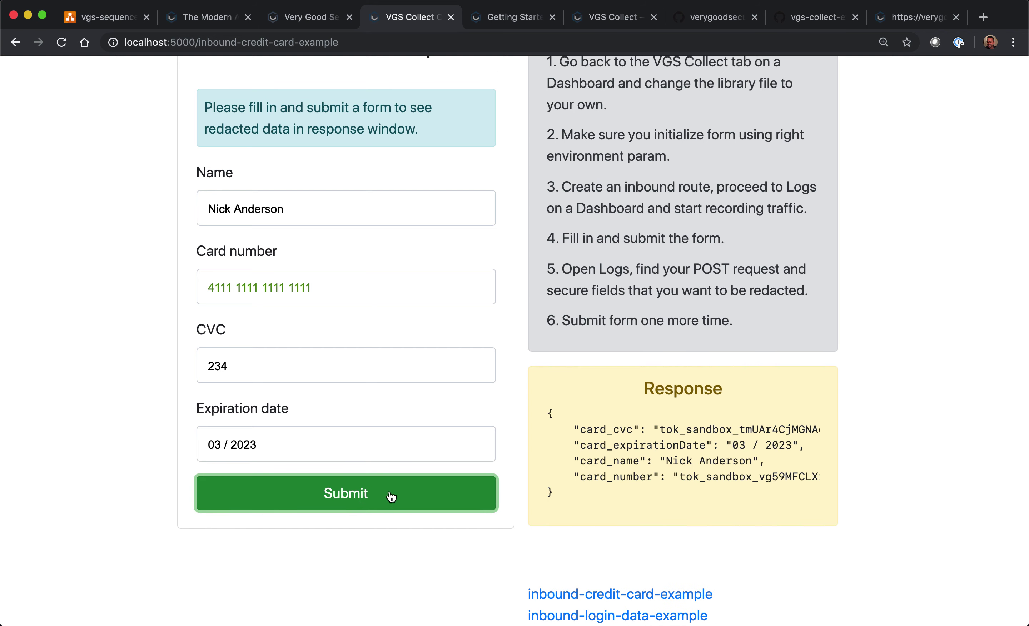
drag(547, 412, 585, 492)
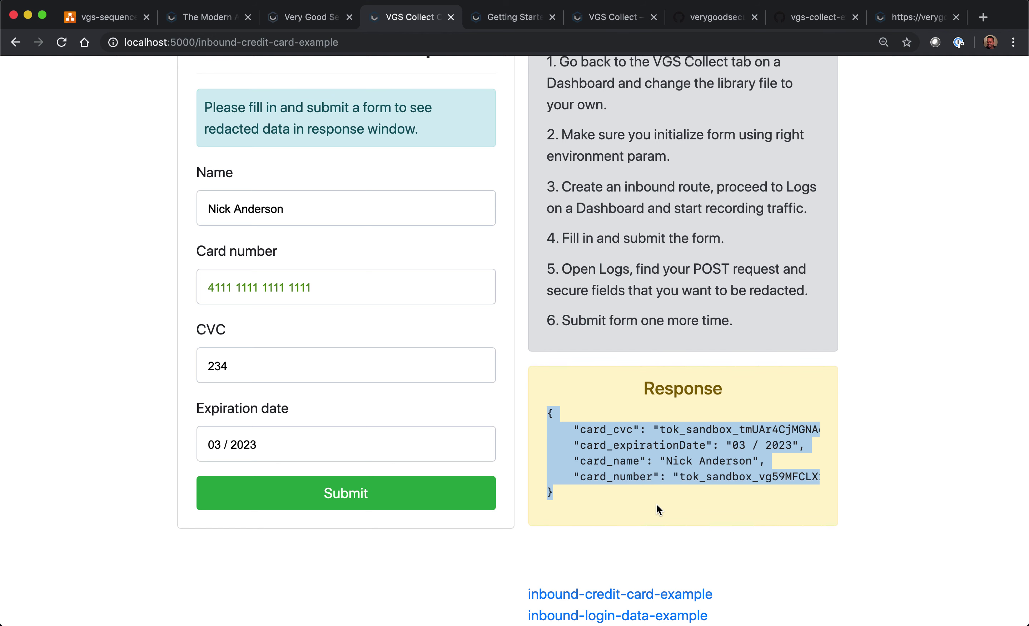
click(628, 449)
double_click(622, 430)
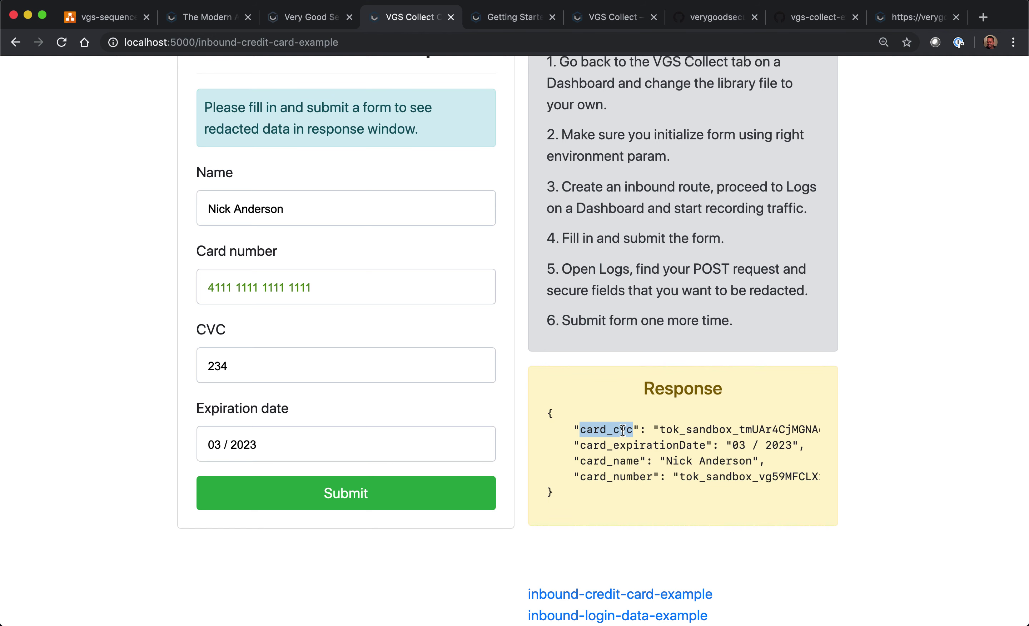
double_click(622, 478)
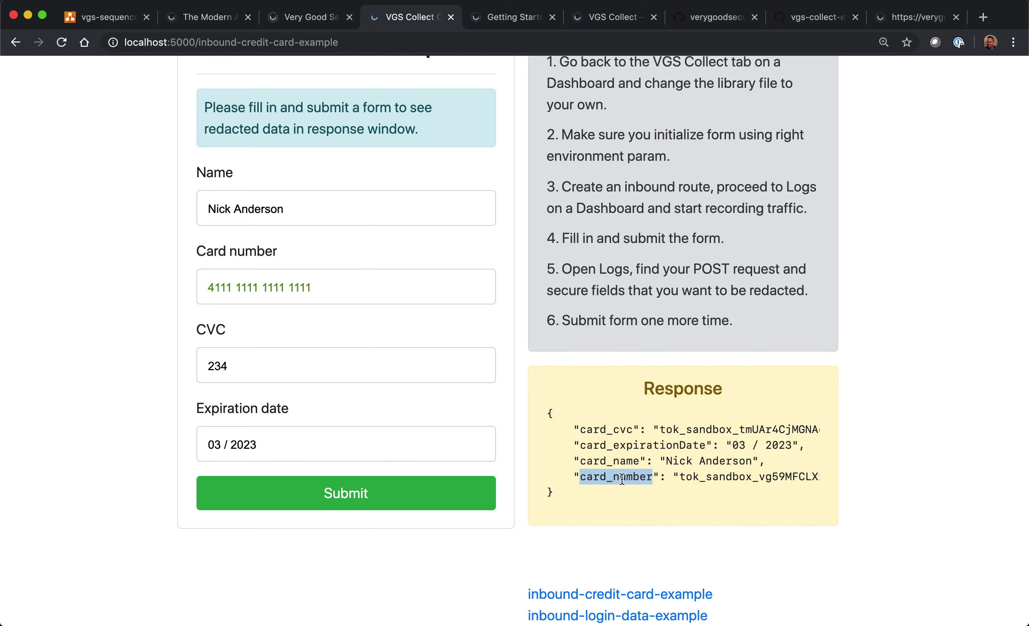
click(575, 490)
drag(576, 502, 548, 413)
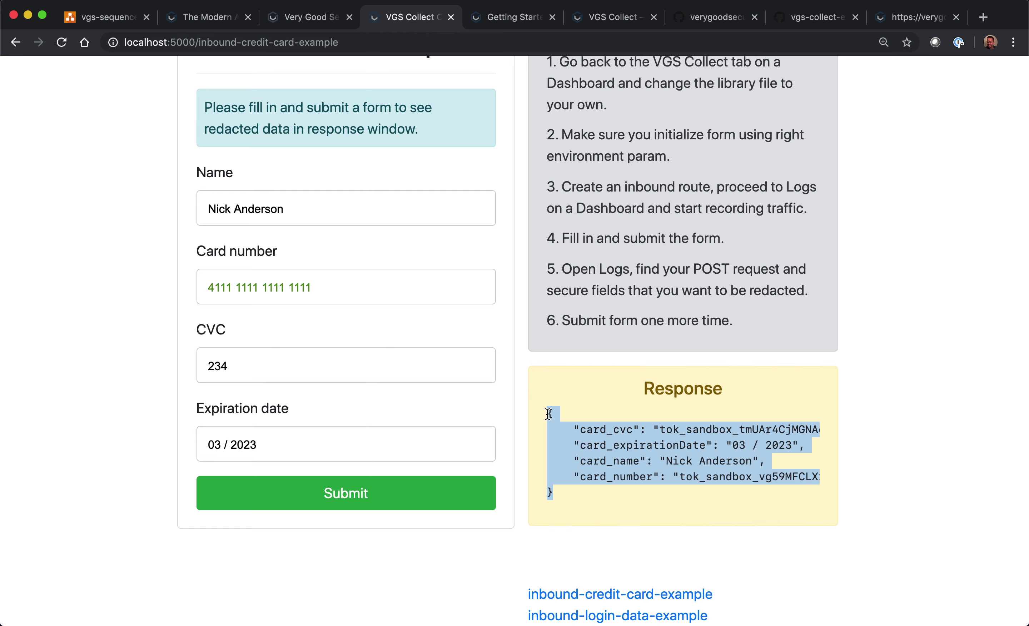
click(586, 402)
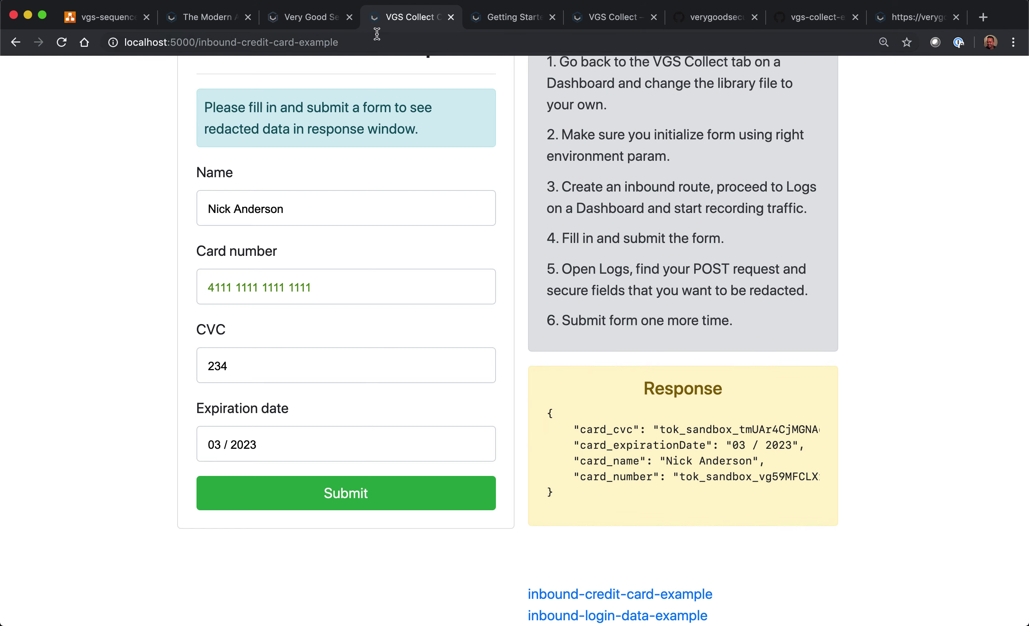
Step: Load the new requests and check the POST request's $.card_number and $.card_cvc redaction paths
click(312, 19)
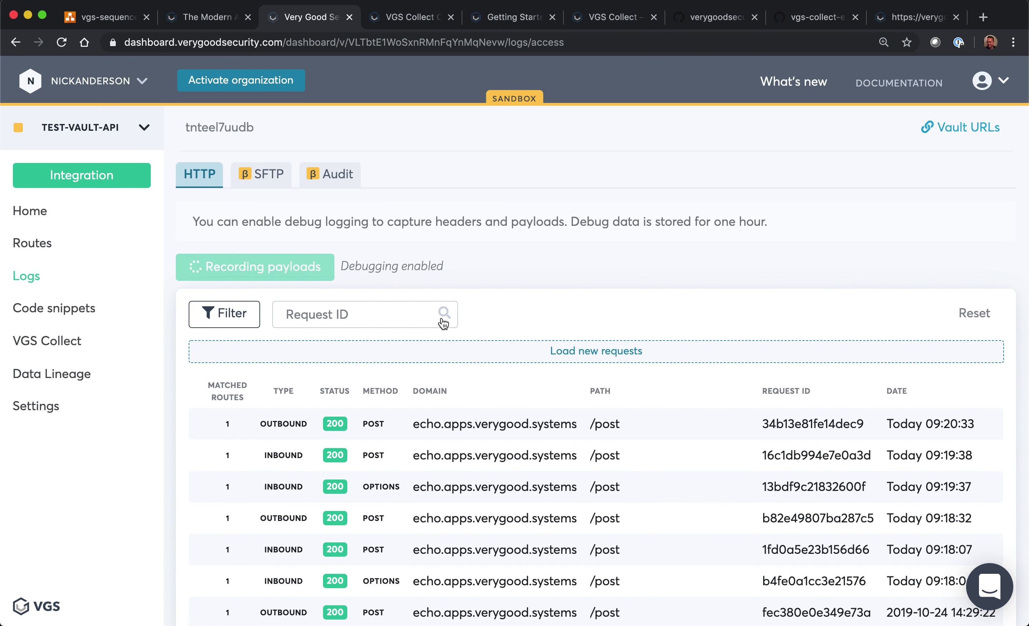
click(603, 354)
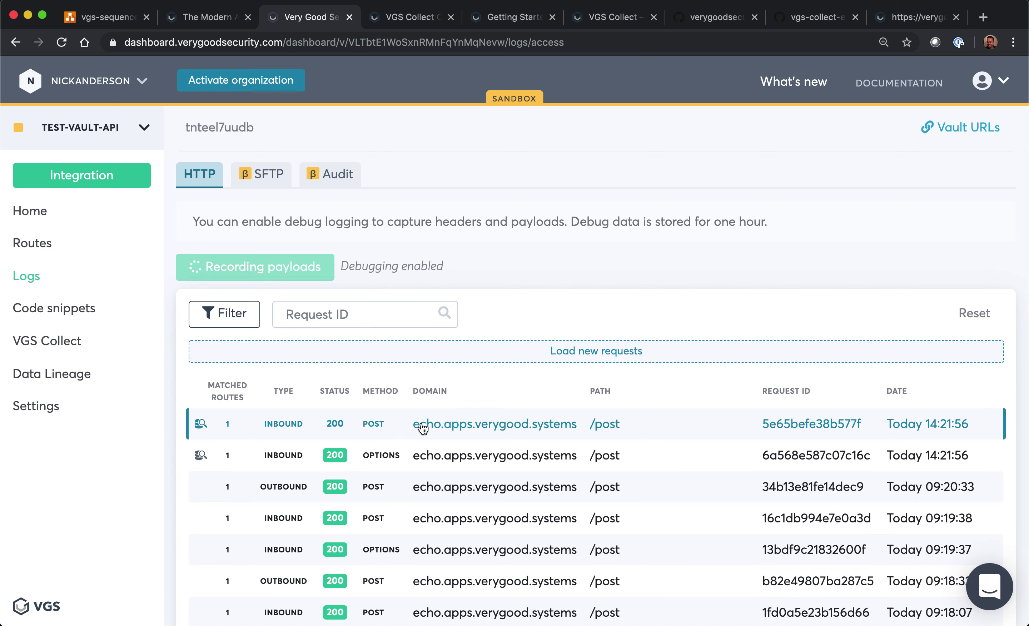
click(464, 427)
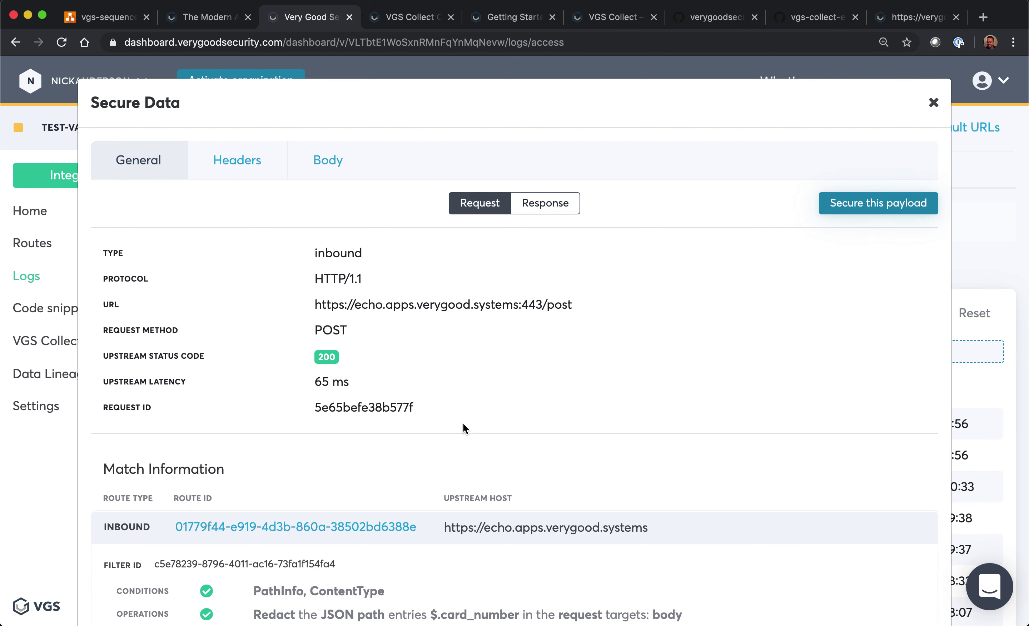
scroll(463, 424, down, 5)
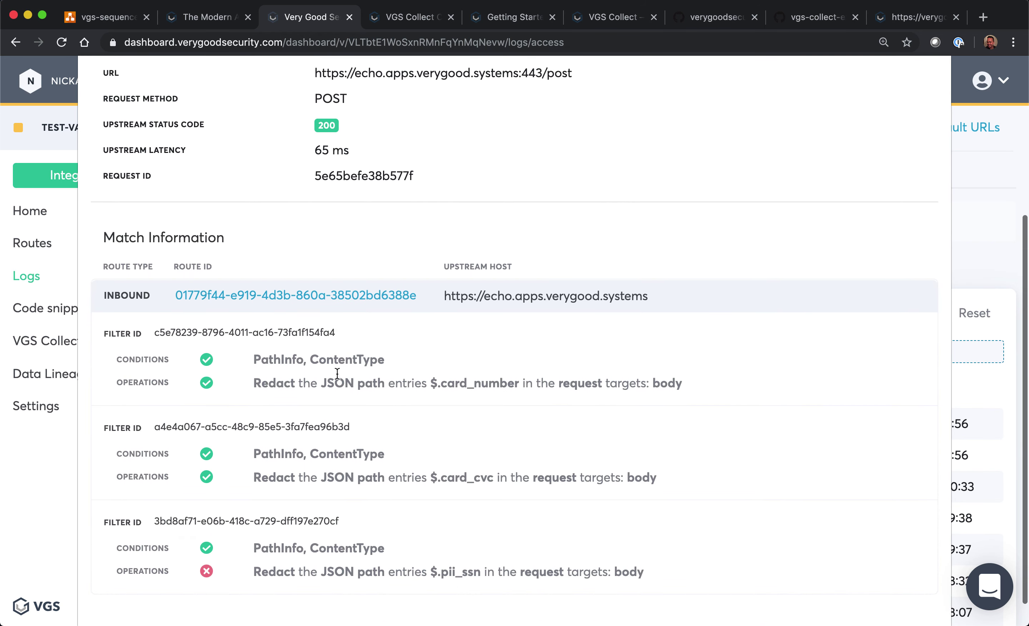
drag(430, 383, 520, 384)
drag(430, 477, 500, 476)
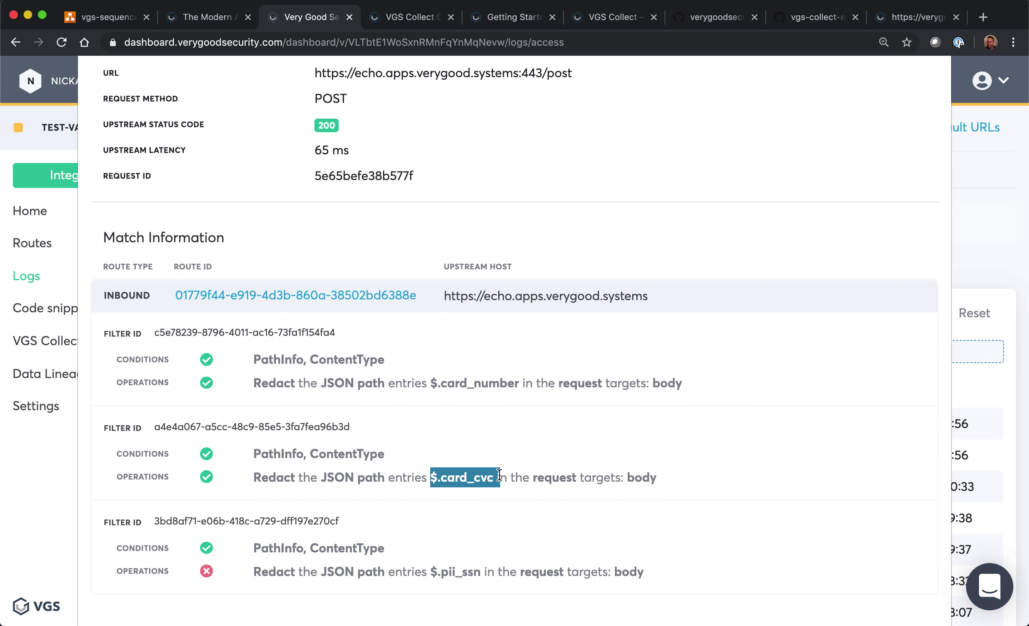
scroll(487, 386, up, 5)
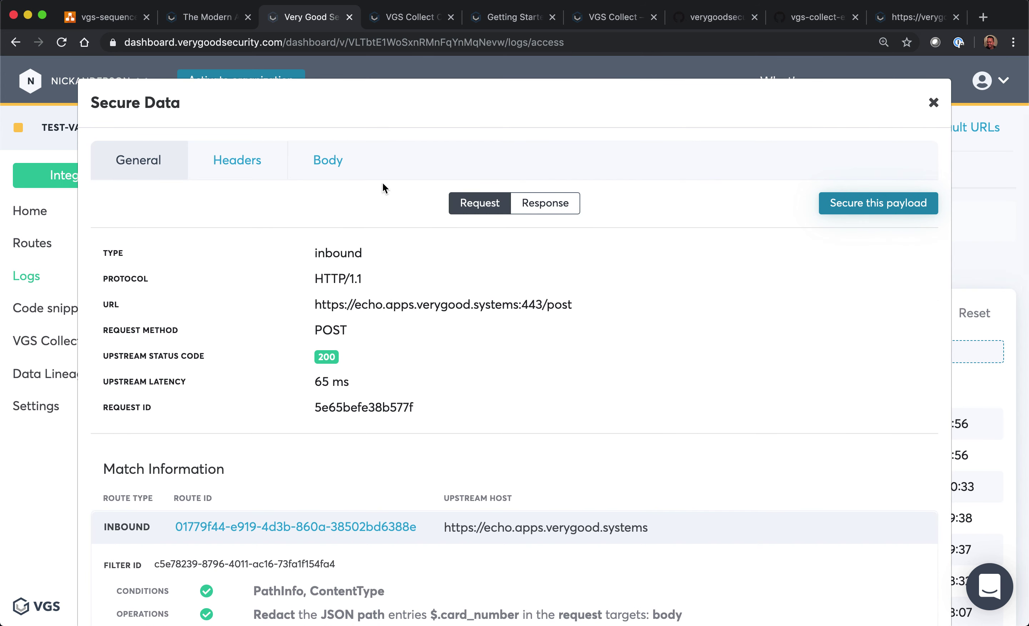
Step: Compare the original and rewritten body, noting the card_cvc and card_number tokens
click(335, 162)
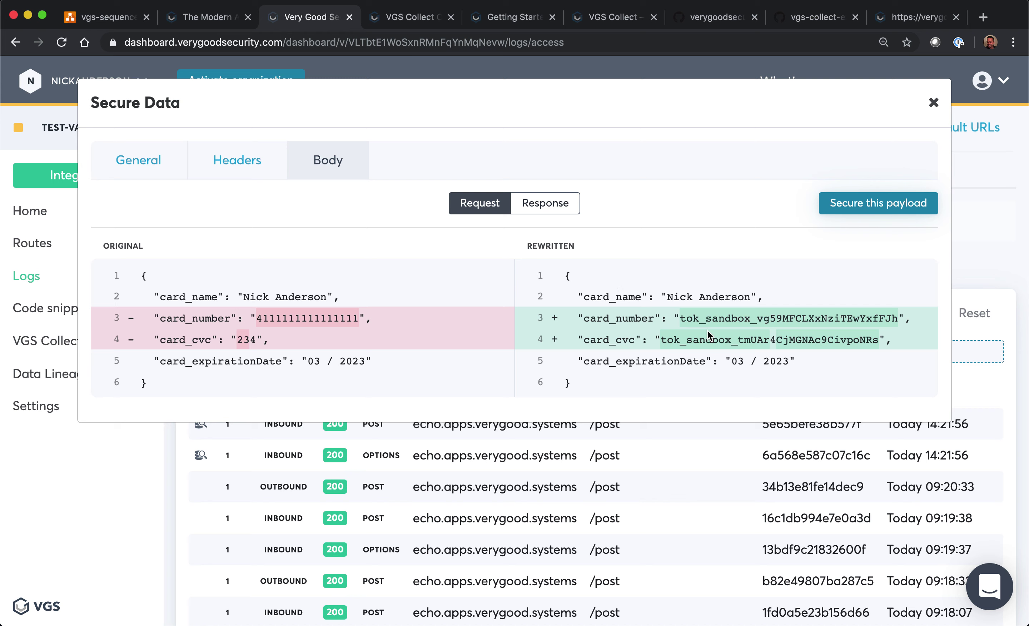
double_click(720, 341)
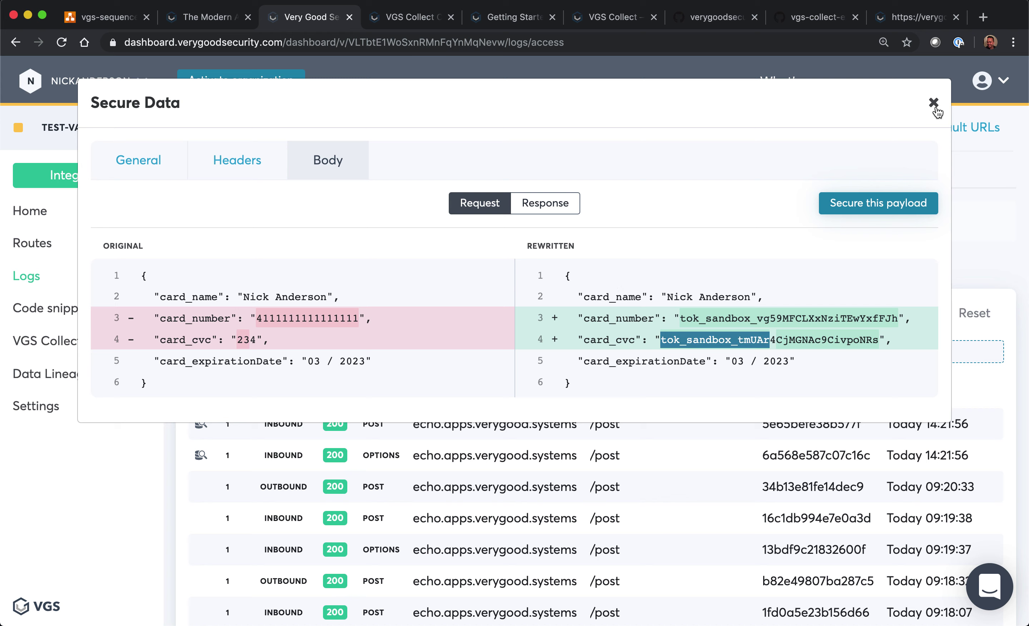
click(854, 312)
double_click(854, 312)
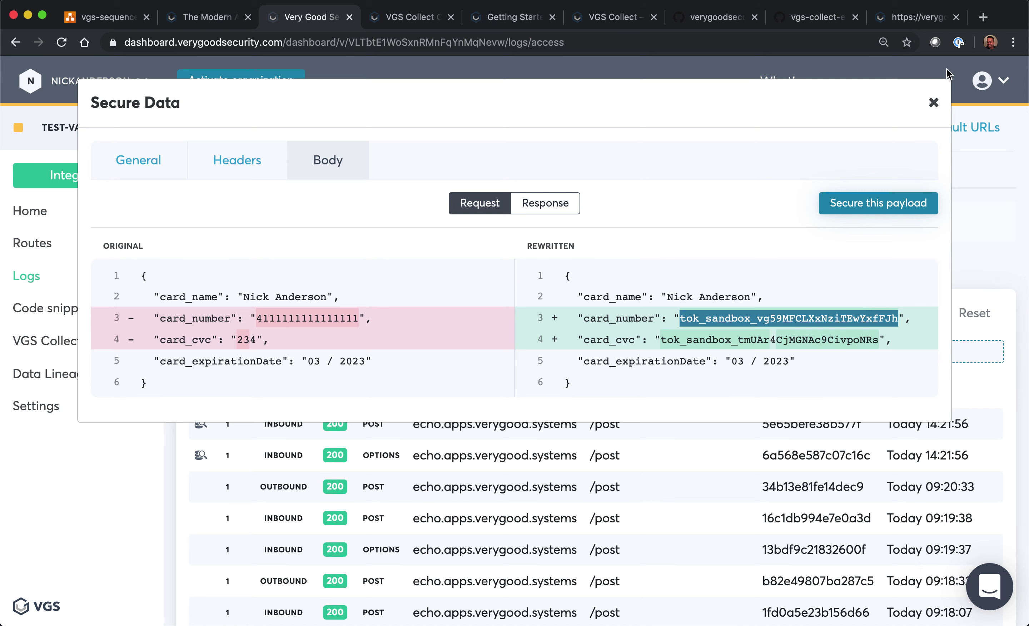
click(934, 104)
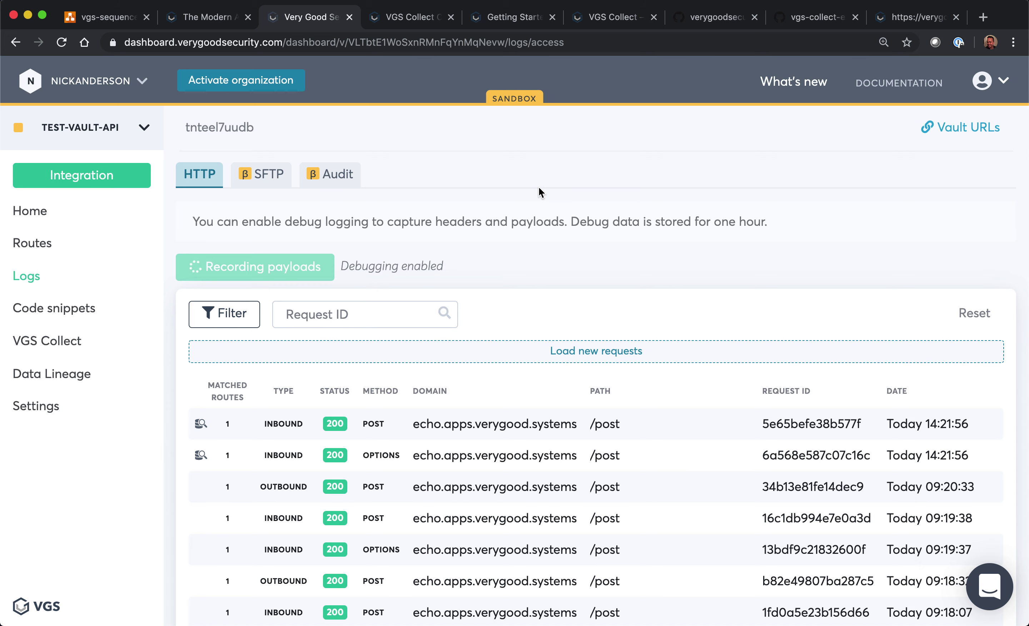
Step: Open outbound-reveal-example from the OUTBOUND routes list and review its name and upstream host
click(56, 244)
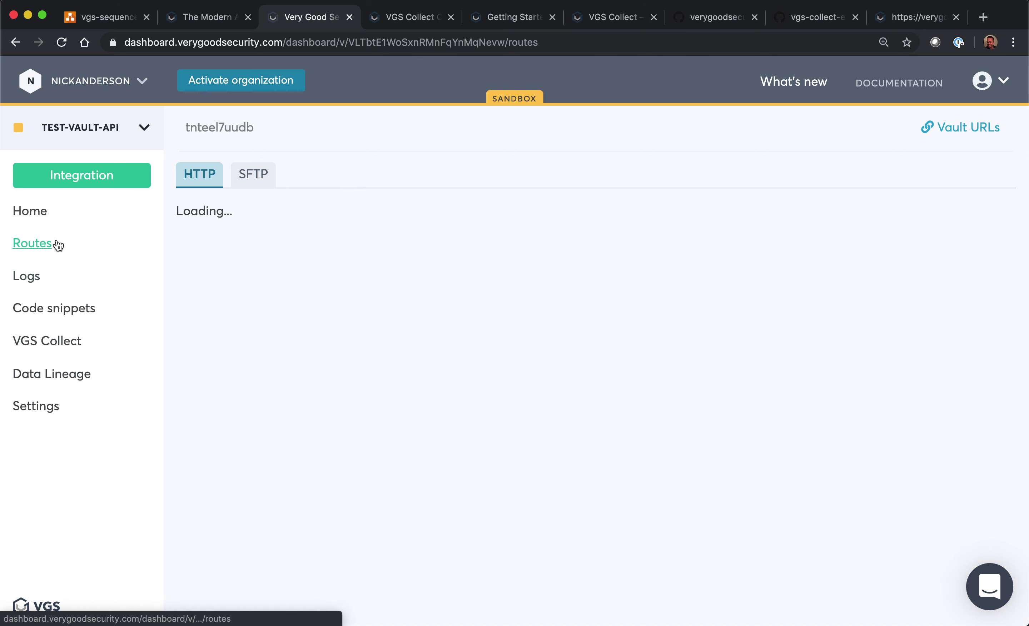
click(629, 214)
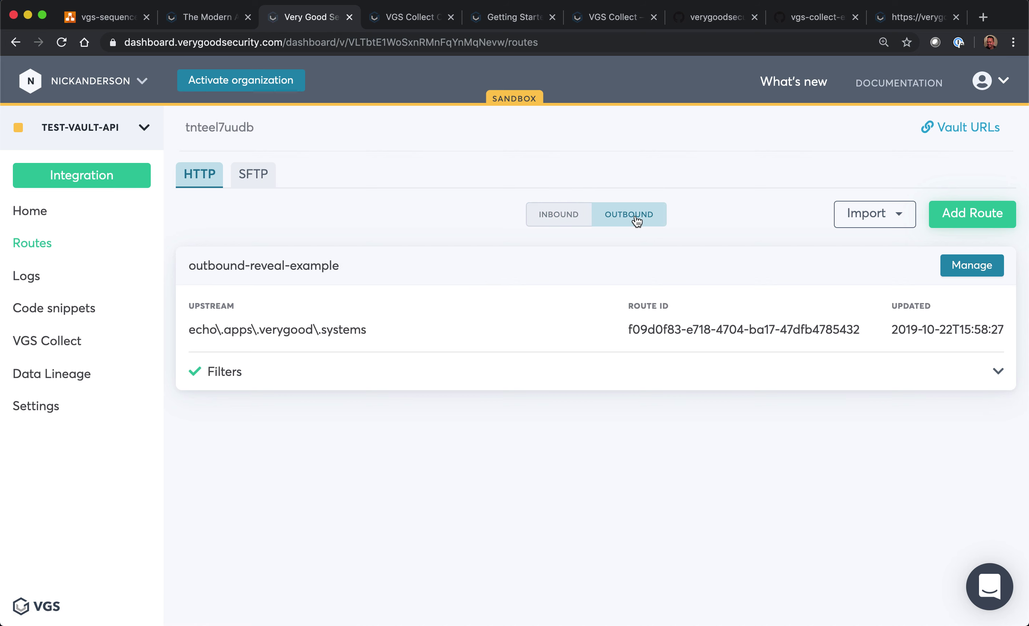
click(974, 266)
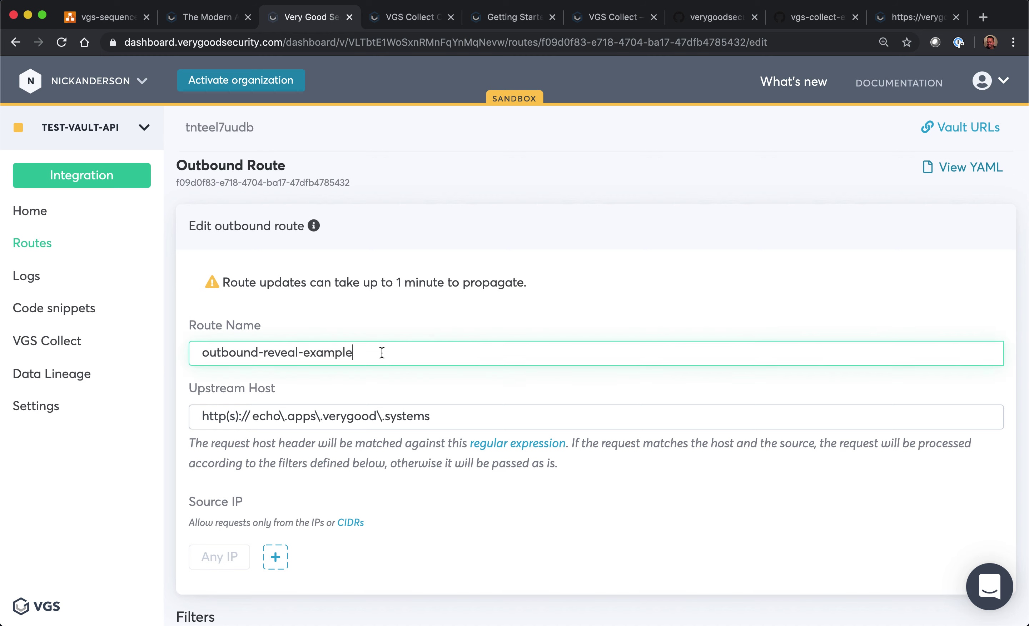
drag(381, 353, 170, 352)
click(450, 416)
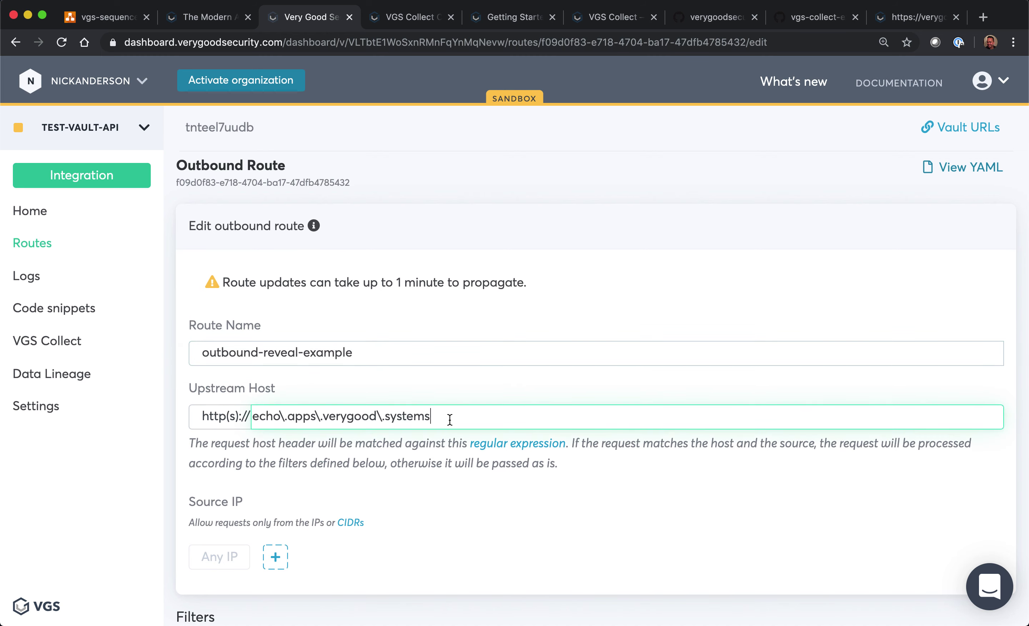
scroll(447, 401, down, 5)
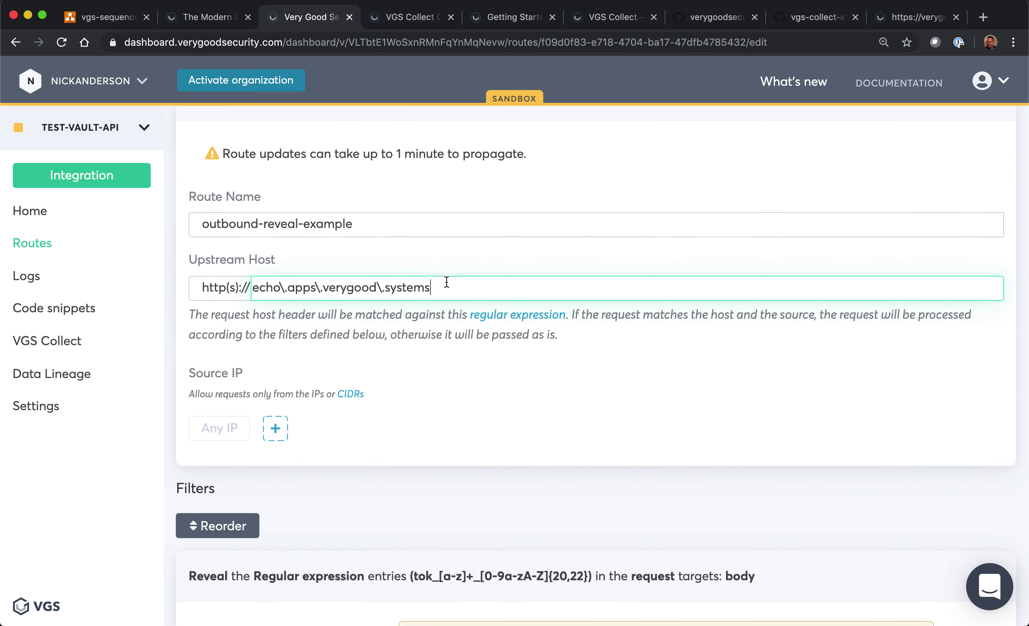
drag(447, 282, 231, 279)
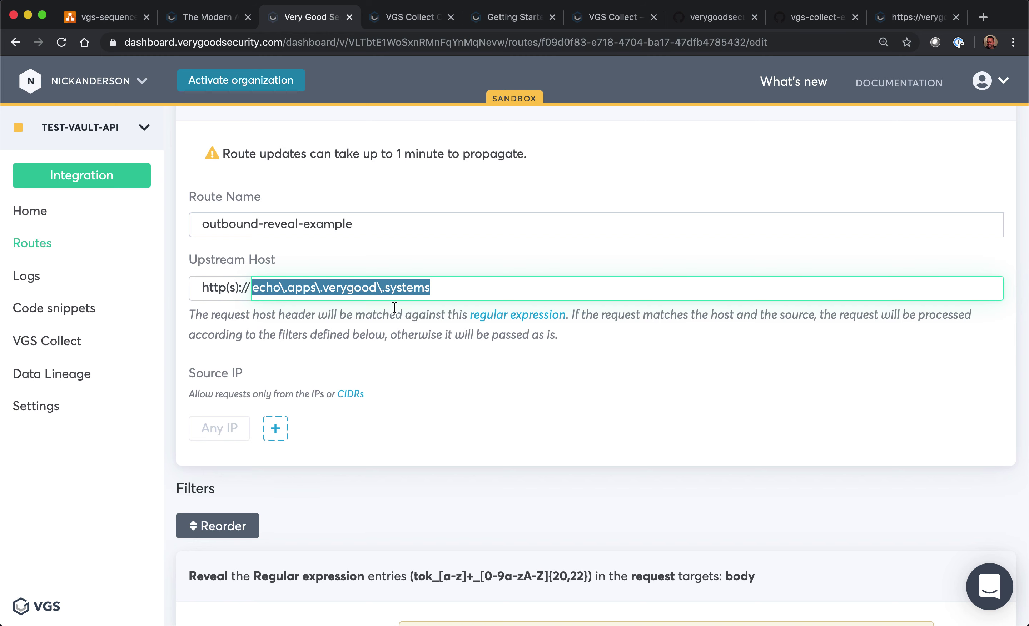
click(465, 286)
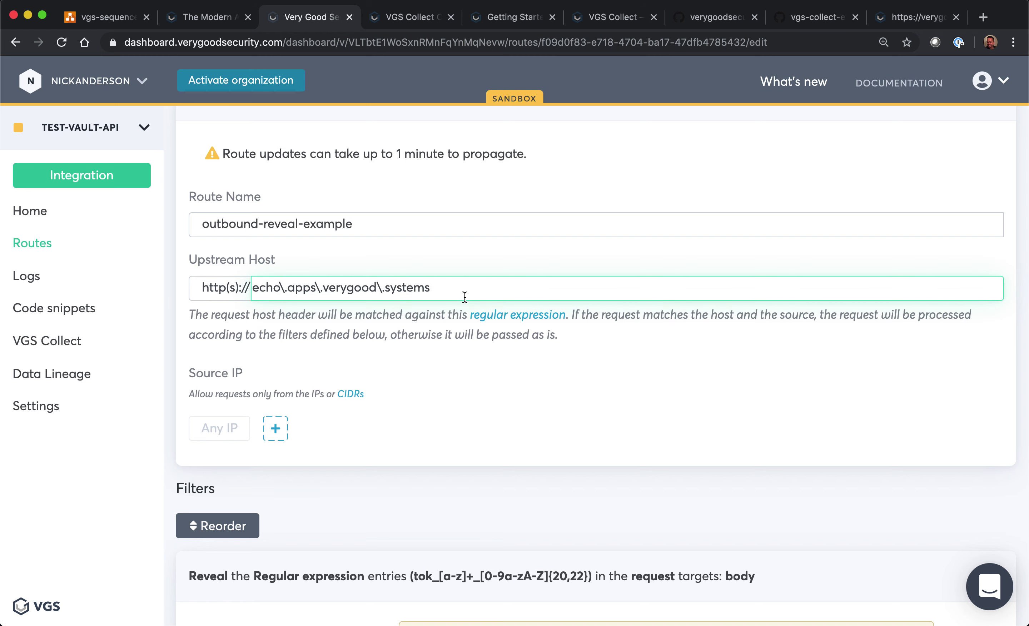
scroll(465, 297, down, 10)
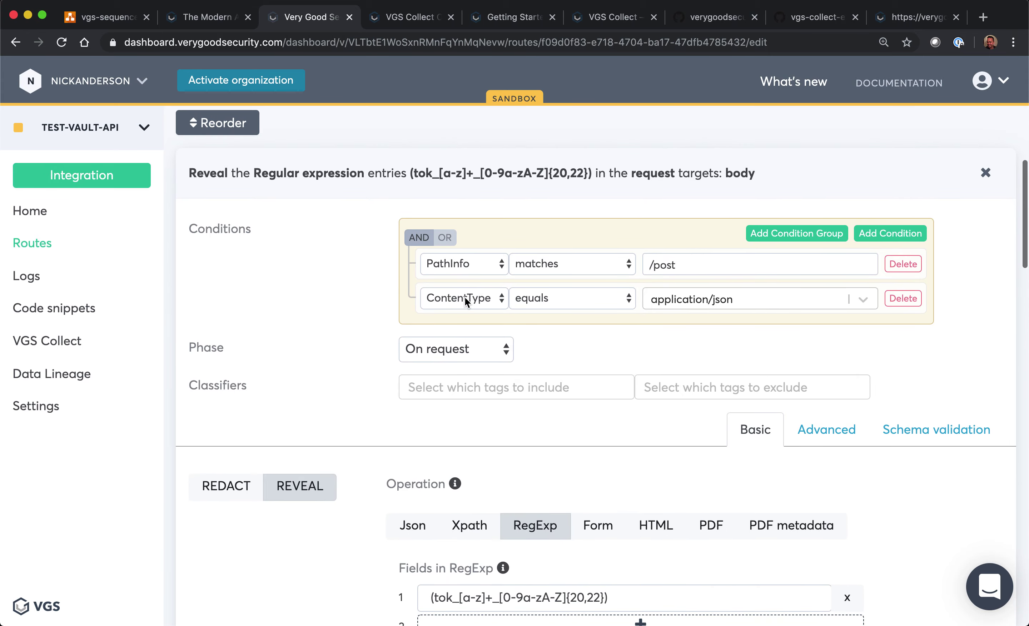
Step: Replace the first reveal filter's token regex with the JSON path $.card_number
click(697, 264)
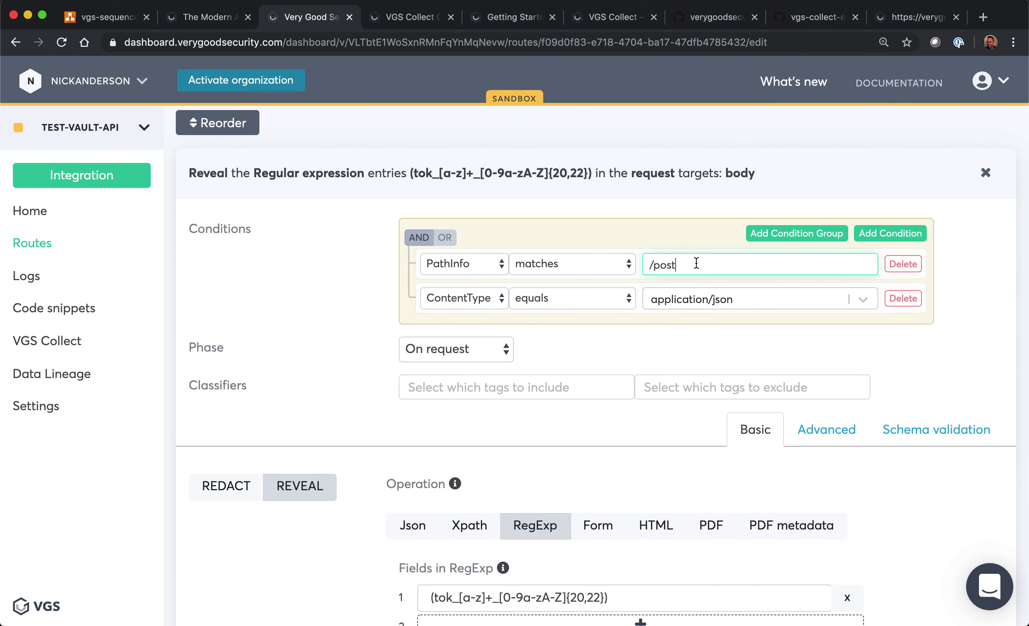
drag(696, 263, 583, 256)
scroll(380, 465, down, 4)
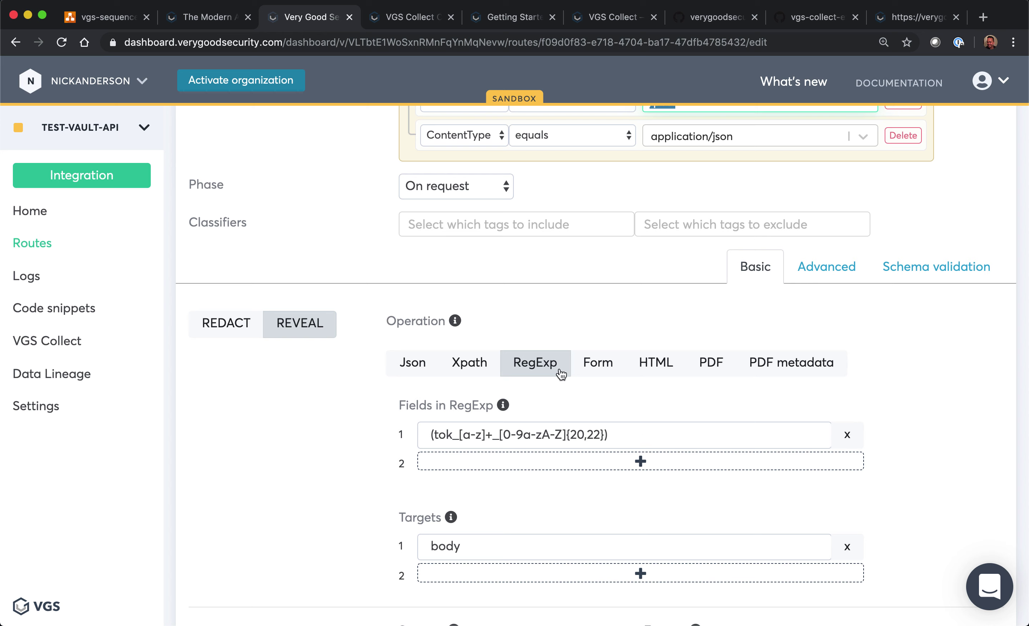
click(627, 438)
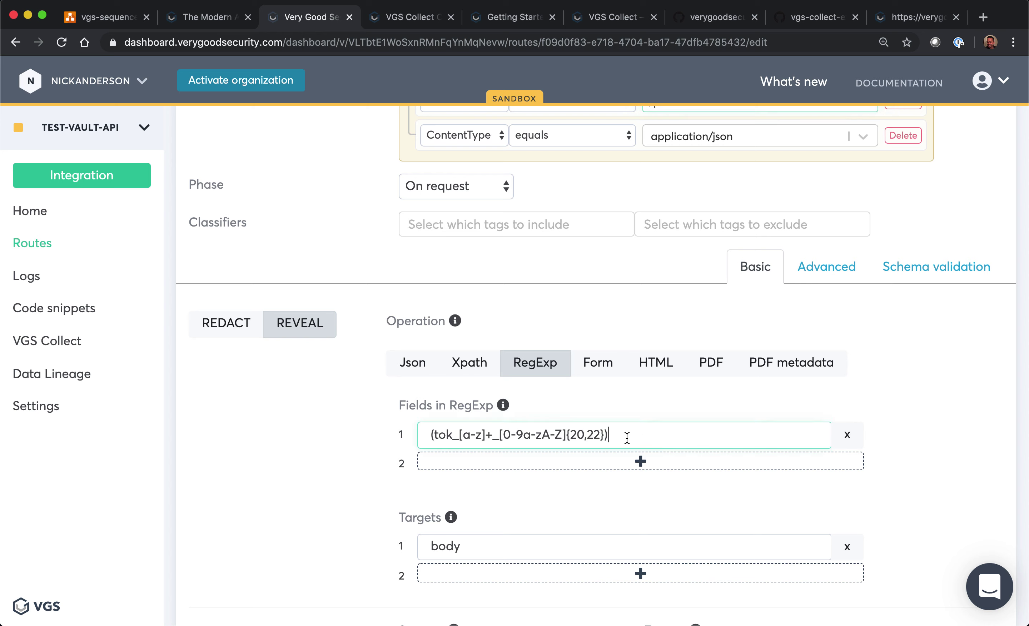
click(419, 362)
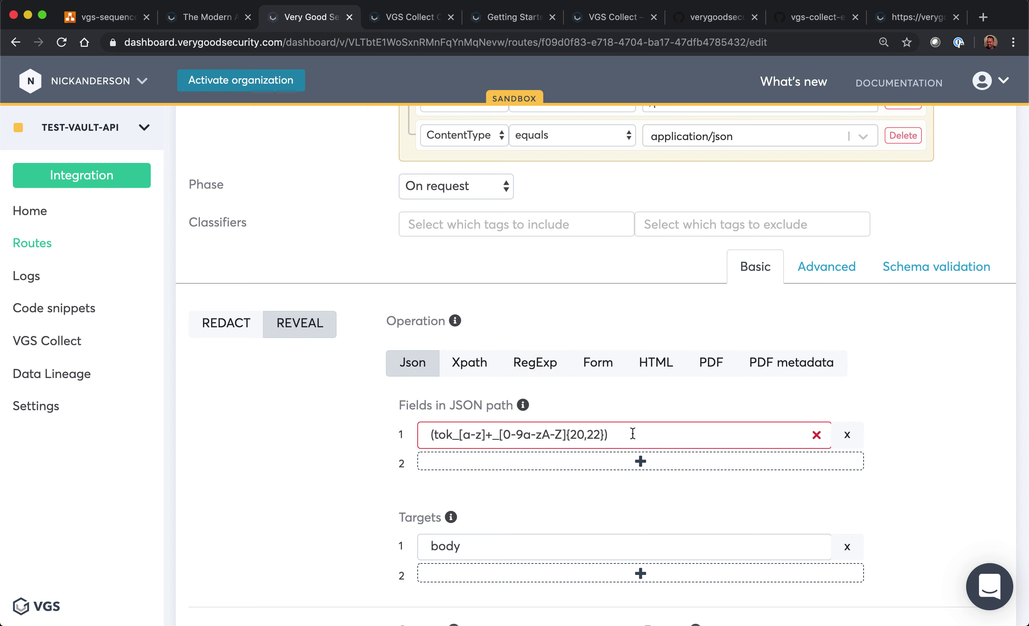
drag(632, 434, 334, 427)
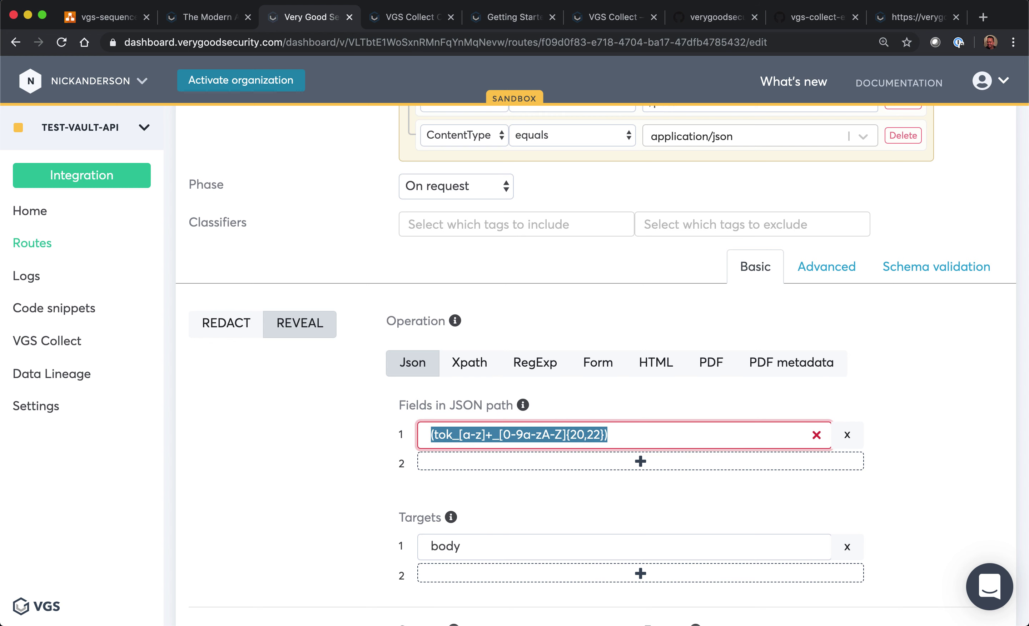
text($.)
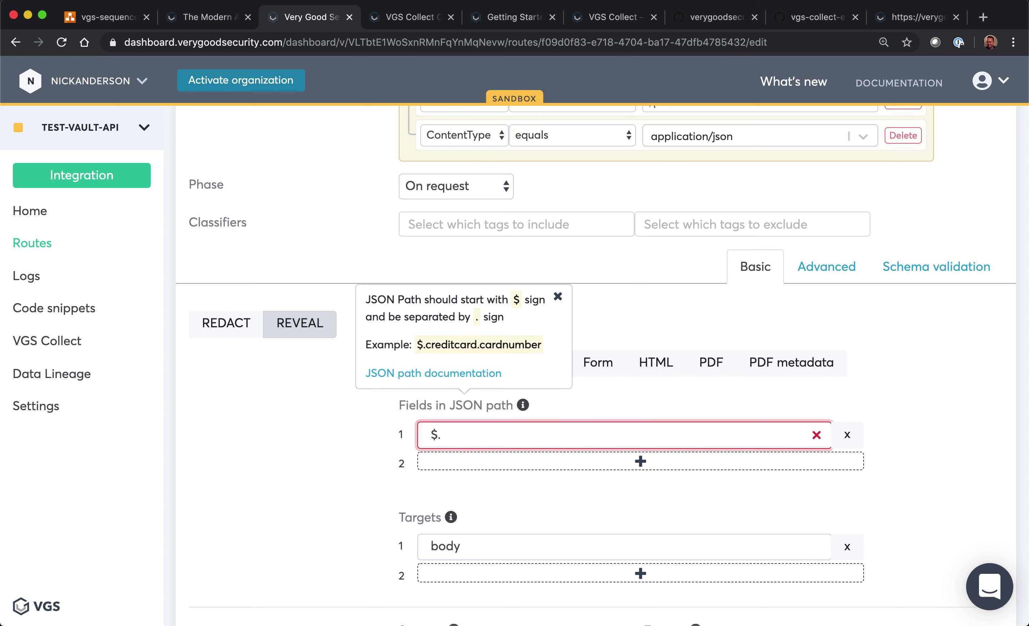
text(card_)
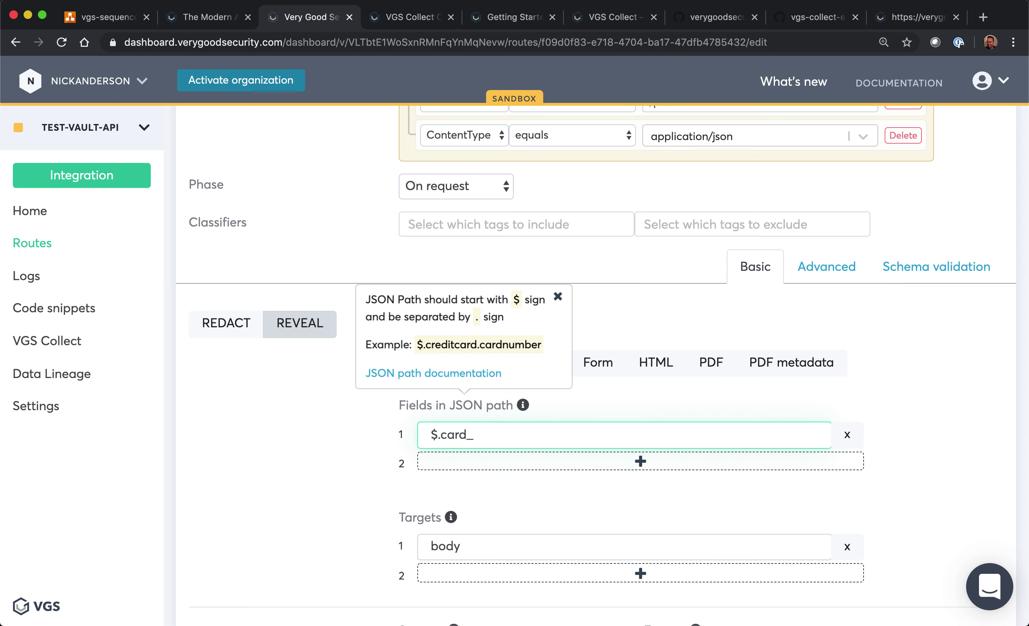
text(number)
Step: Keep the card number filter's storage set to Persistent
click(289, 515)
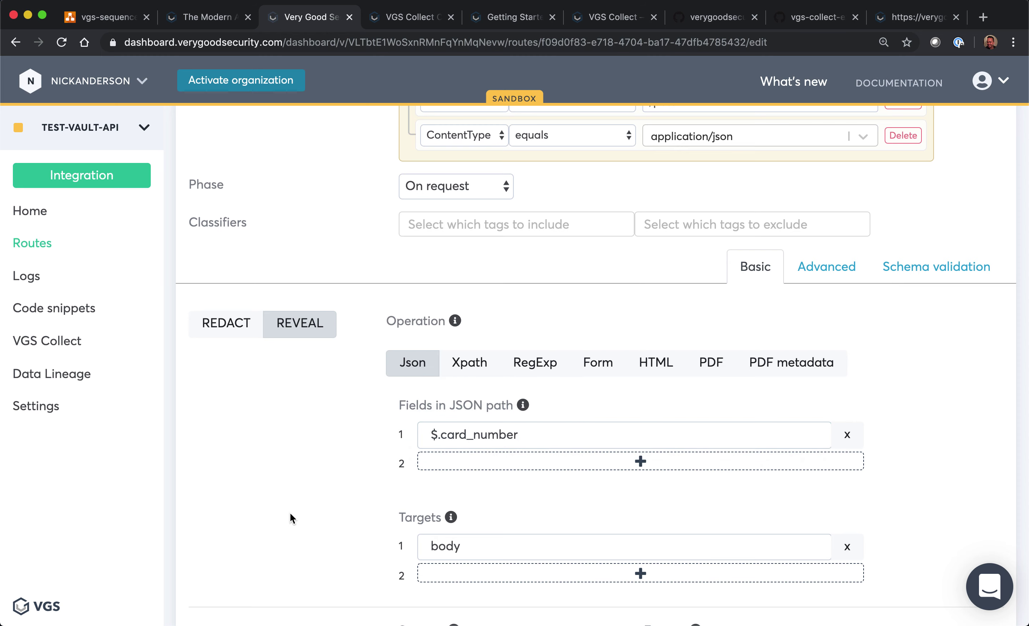
scroll(349, 547, down, 4)
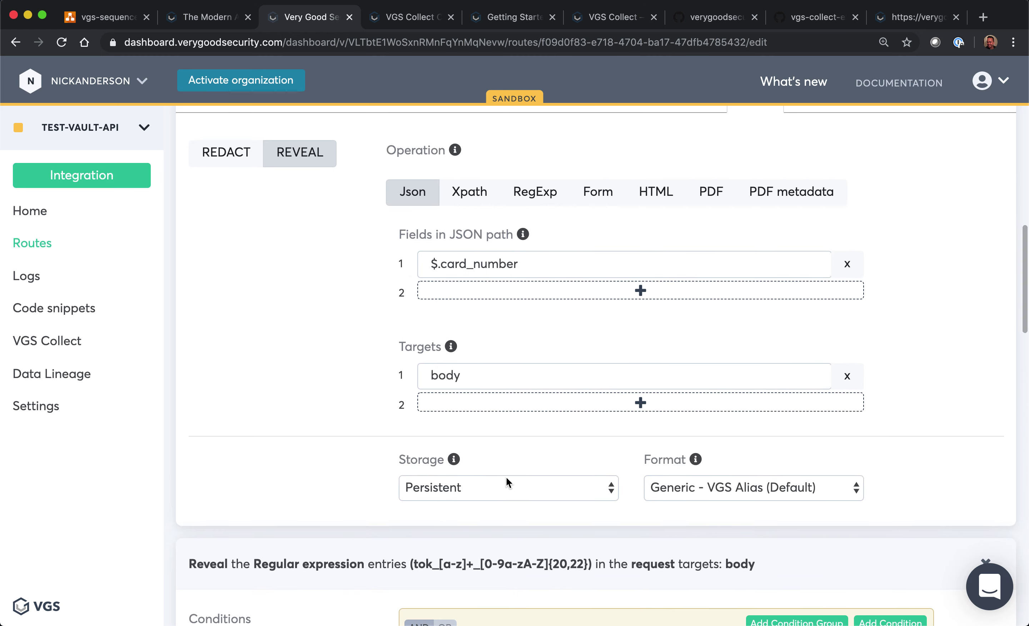
click(521, 489)
click(474, 463)
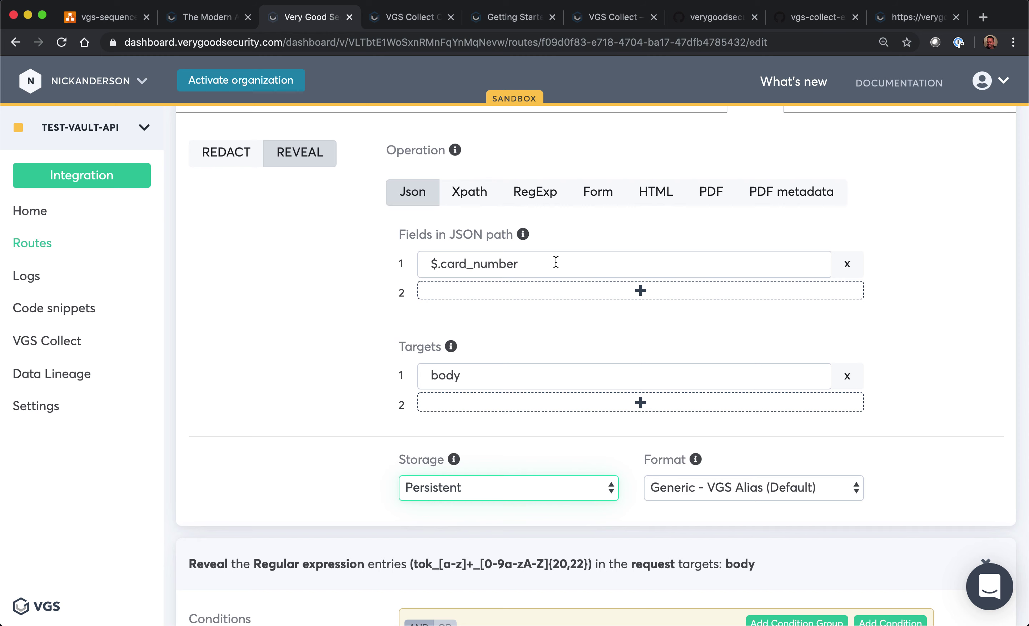
click(307, 426)
scroll(306, 426, down, 10)
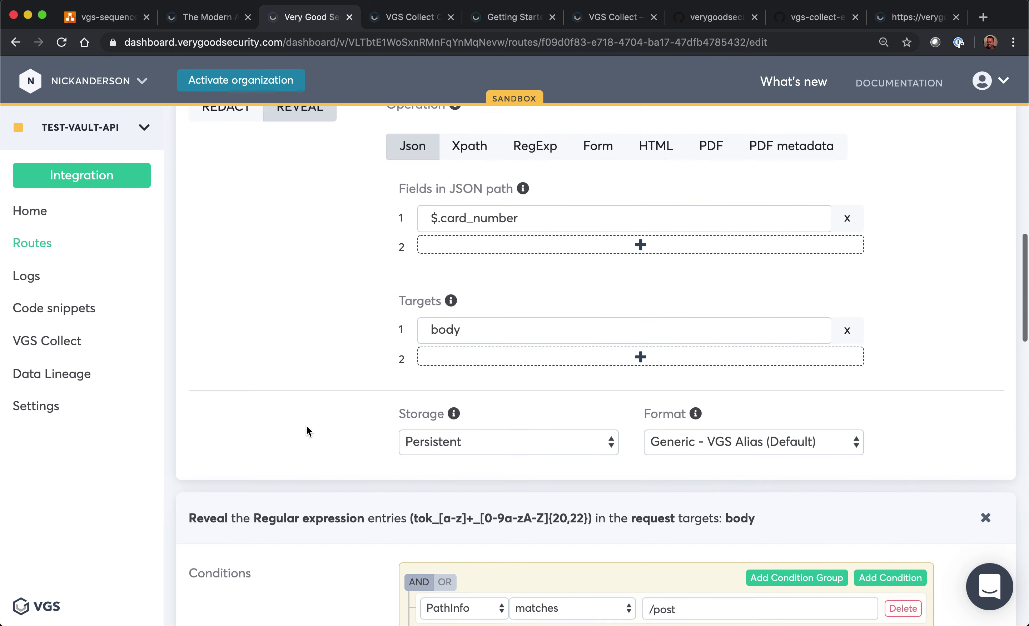
scroll(306, 426, down, 5)
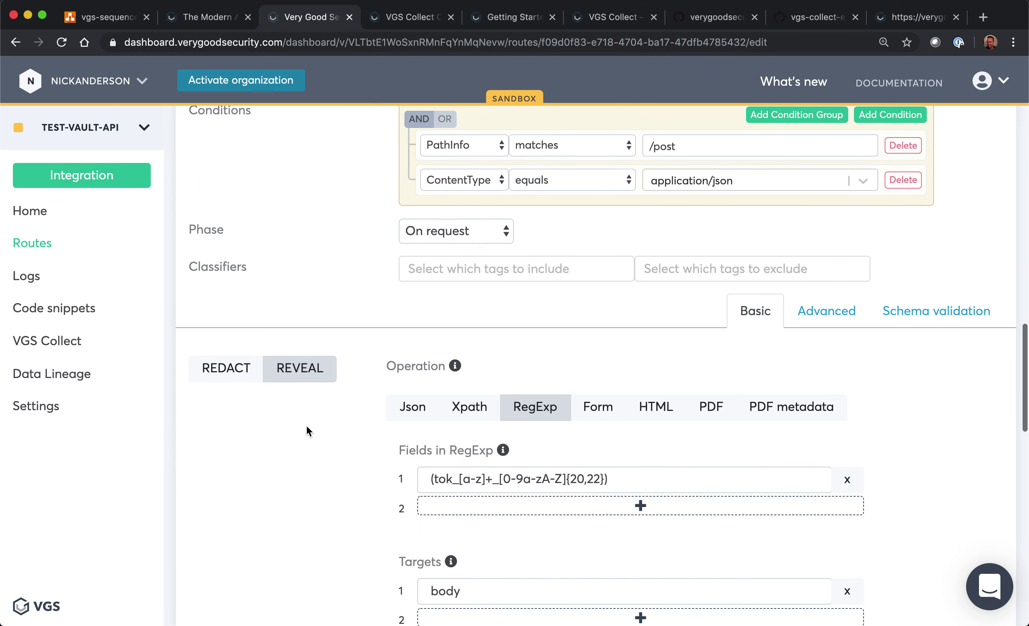
Step: Replace the second filter's regex with JSON path $.card_cvc and keep its storage Volatile
click(412, 378)
drag(611, 450, 354, 452)
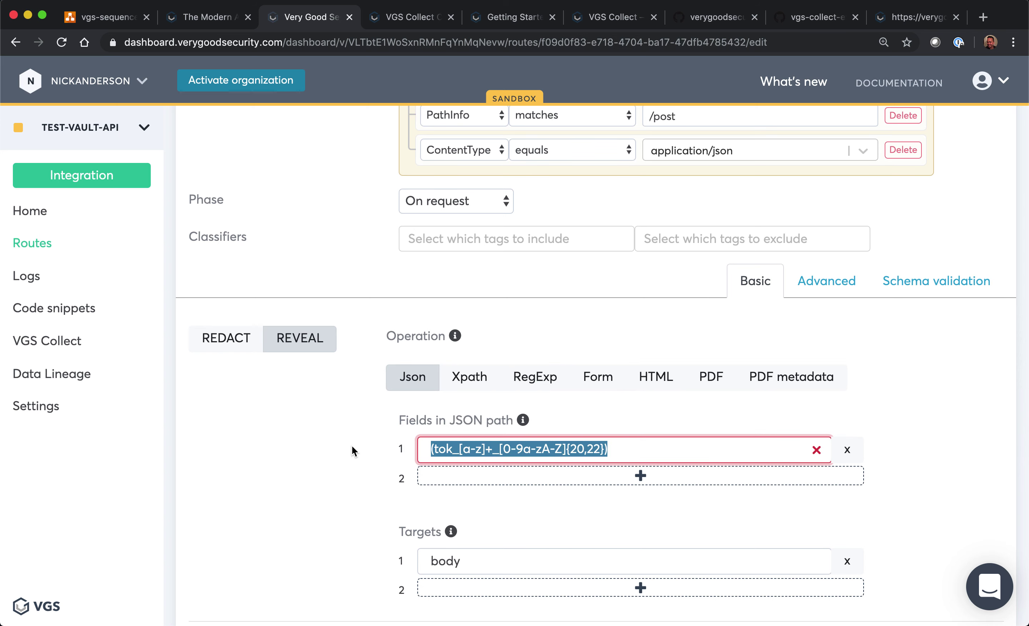
text($.card)
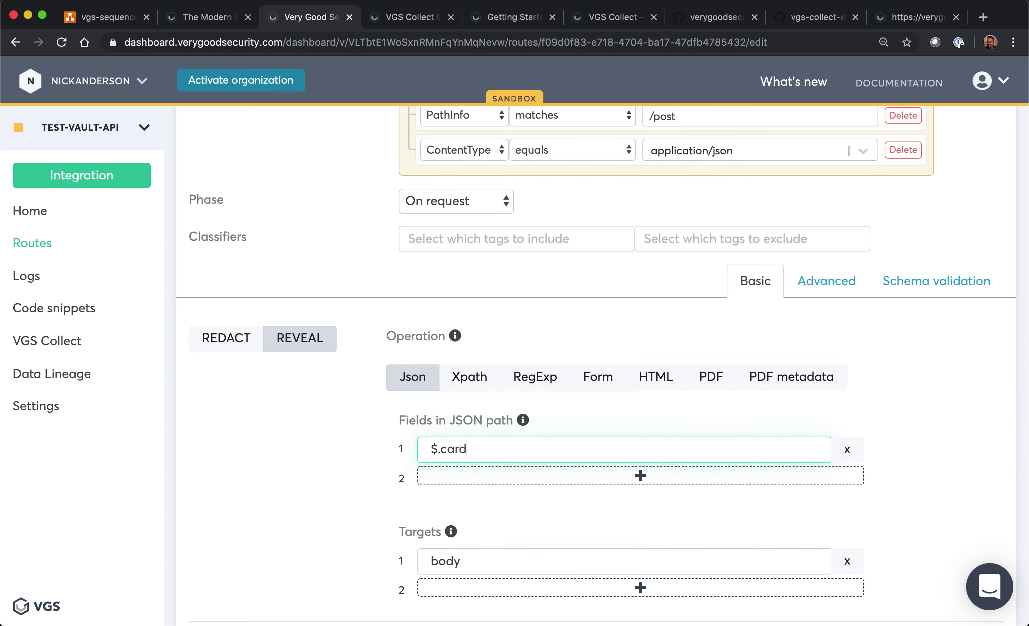
text(_cvc)
click(320, 462)
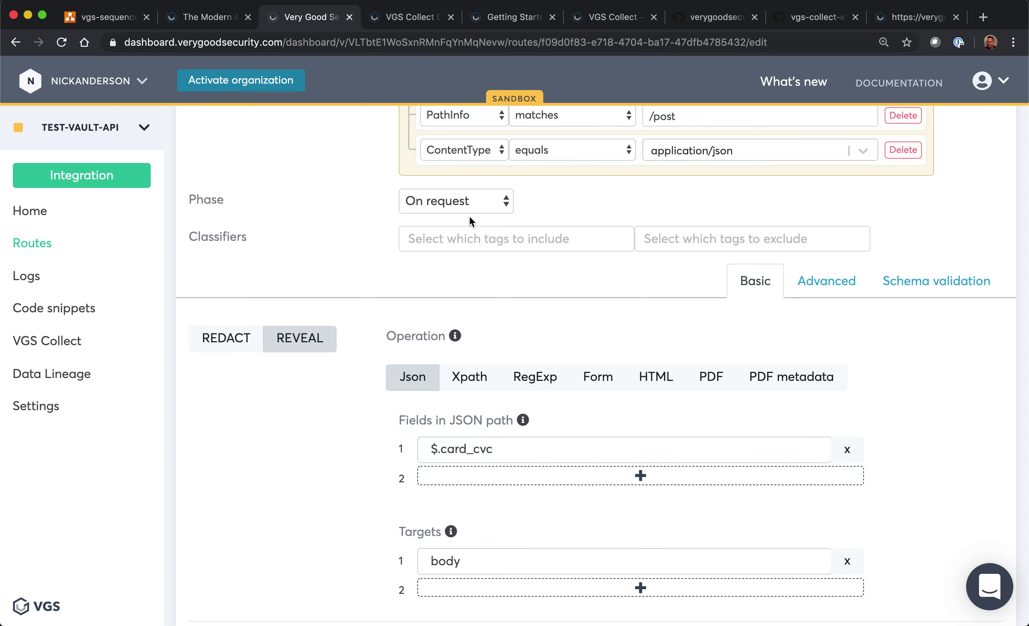
scroll(323, 514, down, 1)
scroll(322, 514, down, 5)
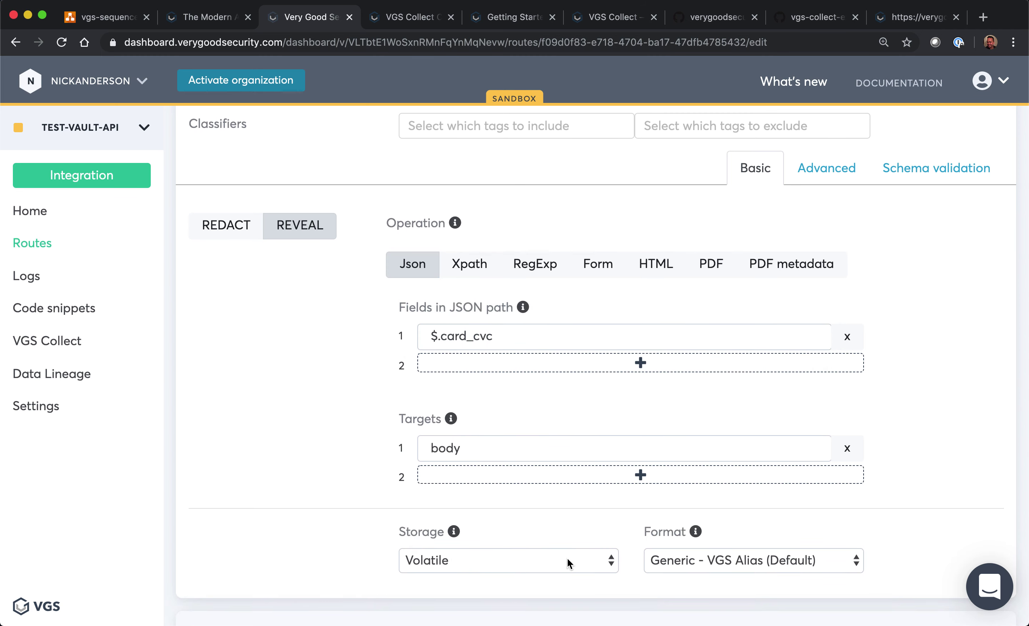
click(567, 561)
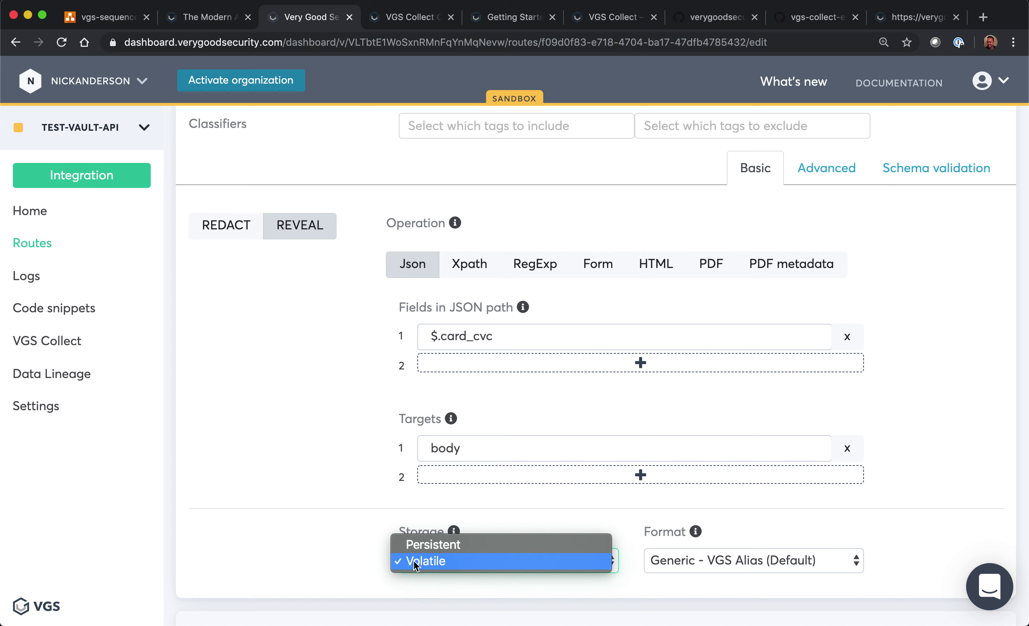
click(359, 569)
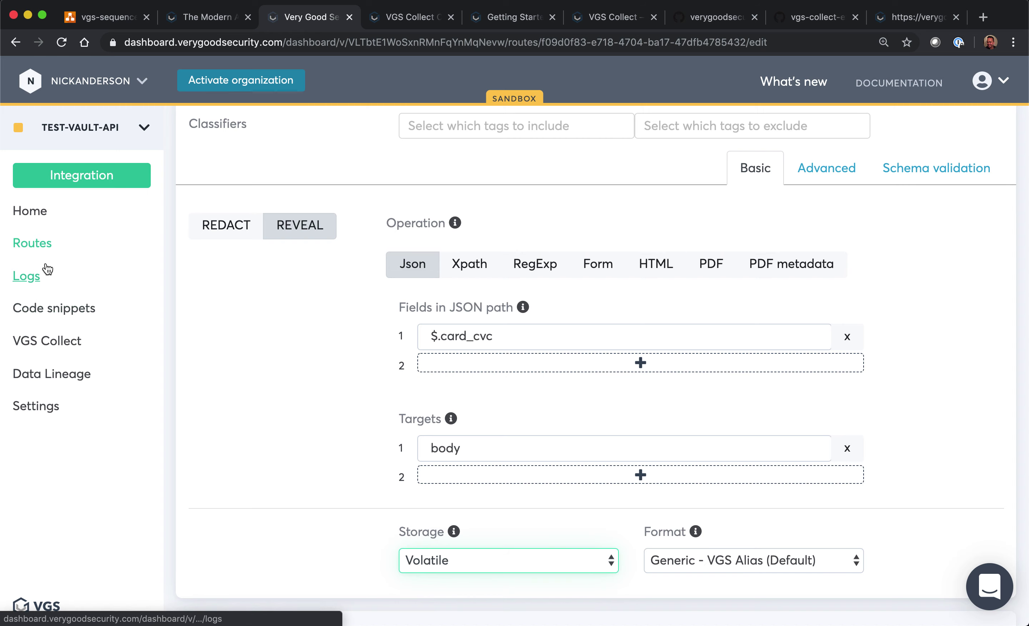
scroll(661, 332, down, 10)
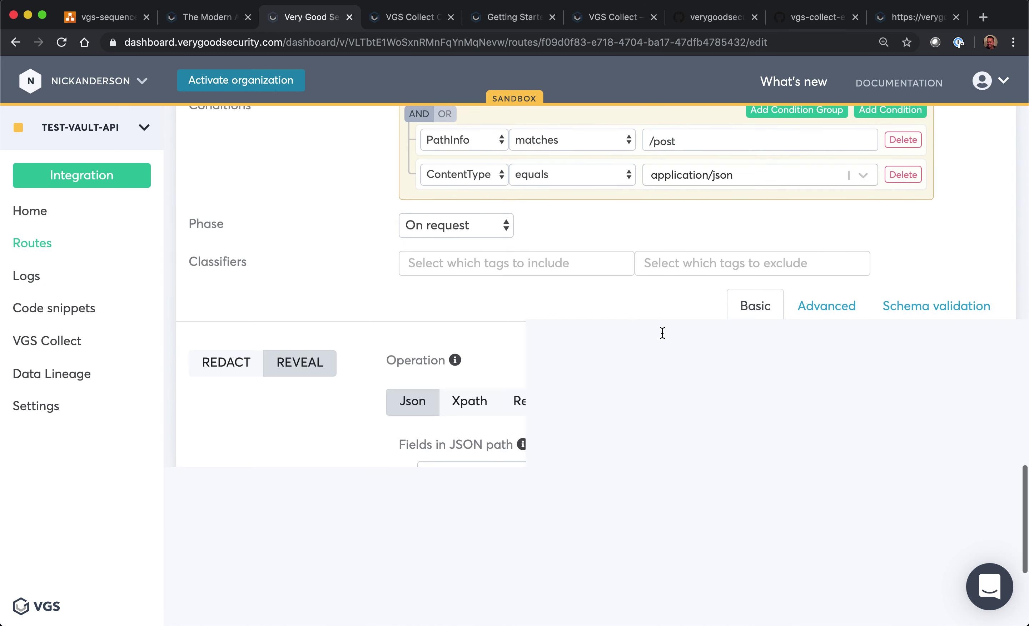
scroll(802, 423, down, 5)
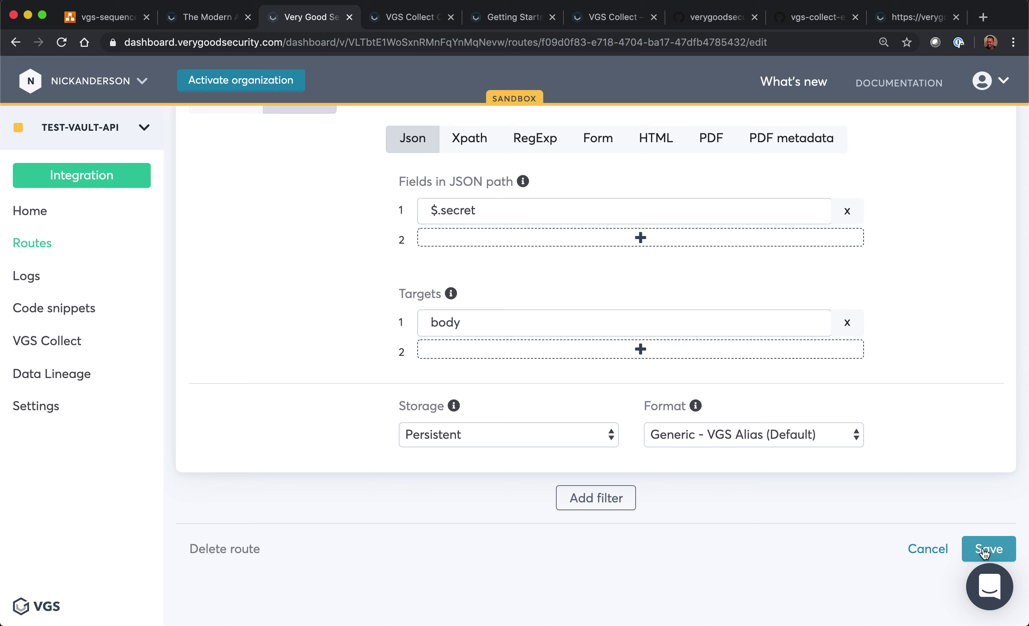
Step: Review inbound-card-snn-example's card_number, card_cvc and pii_ssn filter paths, then return to the request logs
click(38, 248)
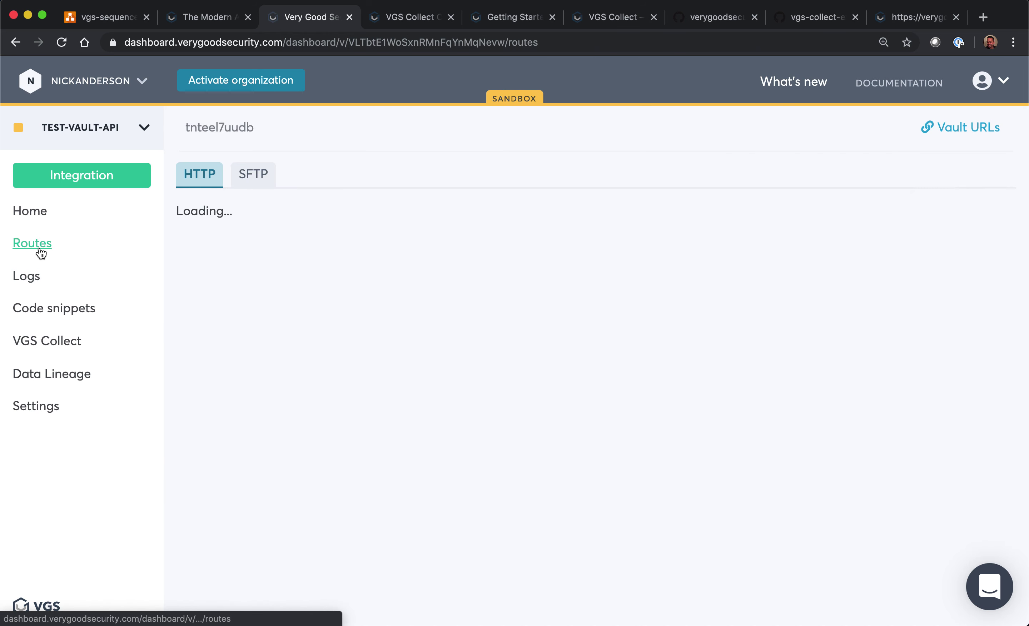
click(625, 215)
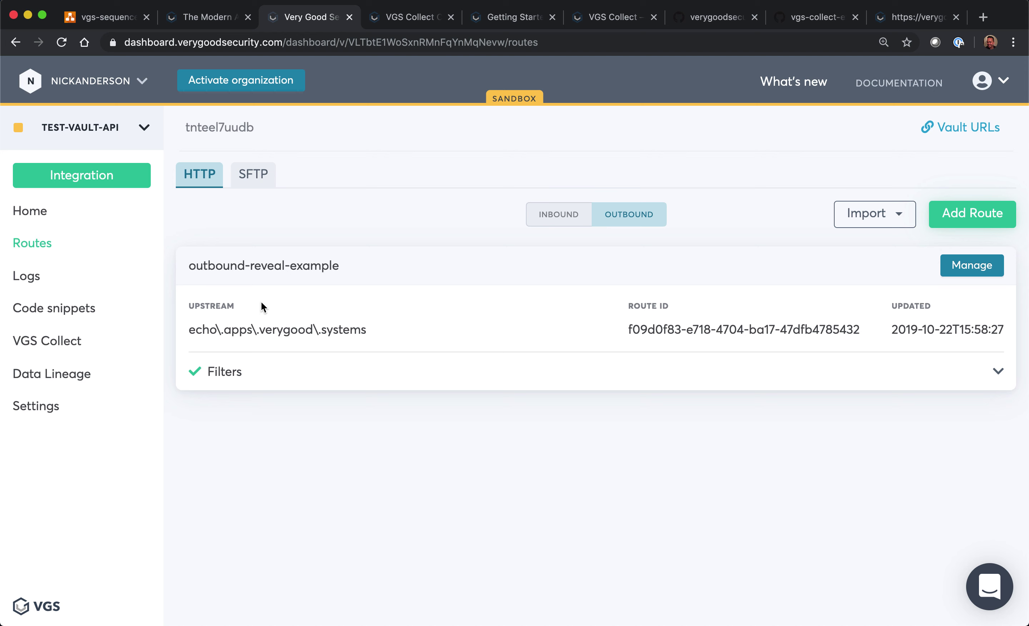
click(575, 209)
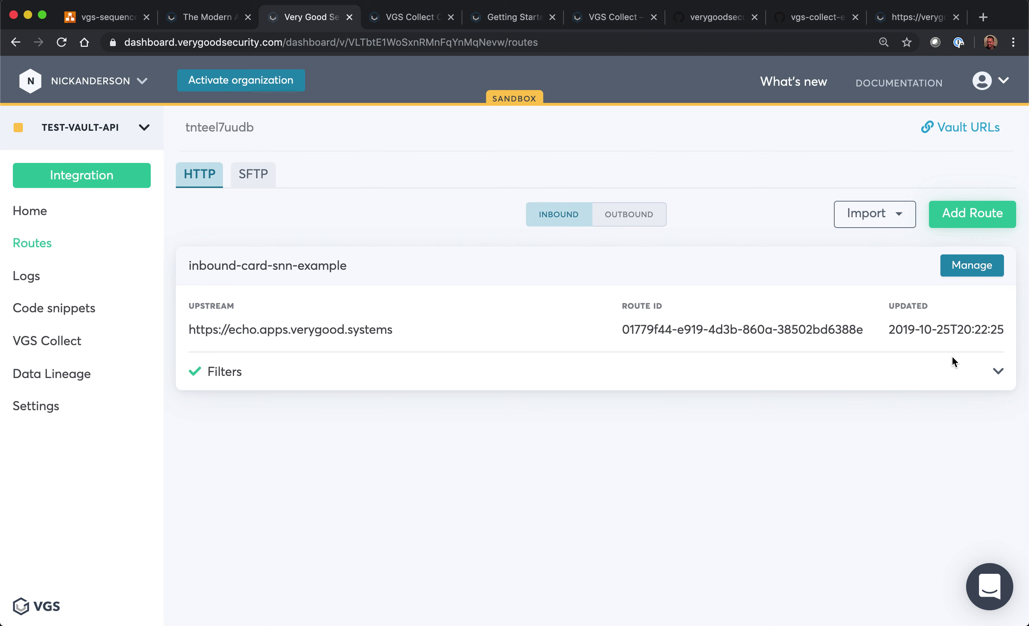
click(997, 372)
scroll(779, 409, down, 4)
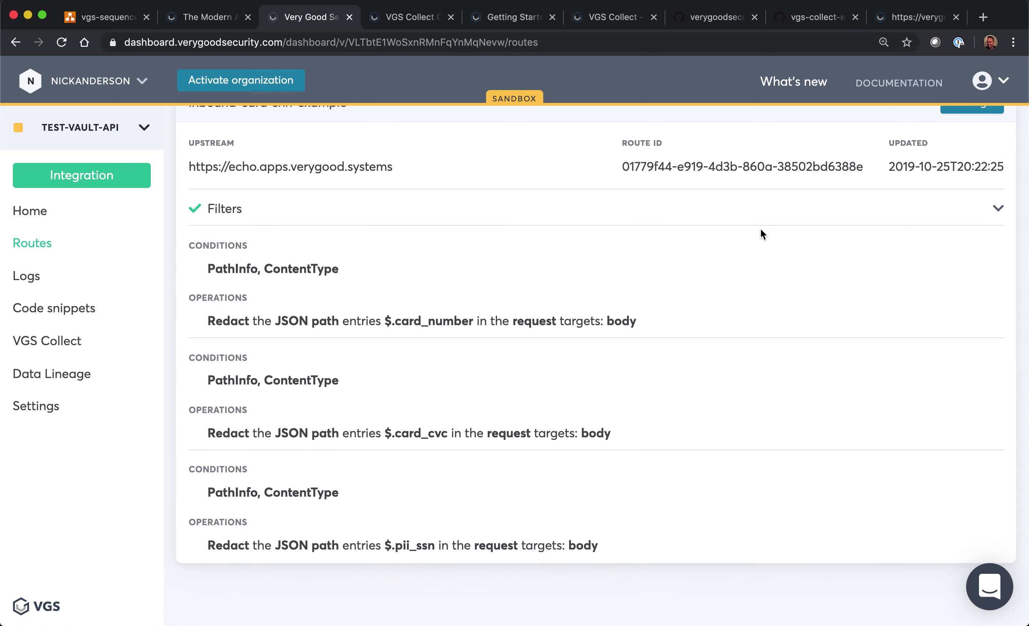
drag(393, 321, 473, 321)
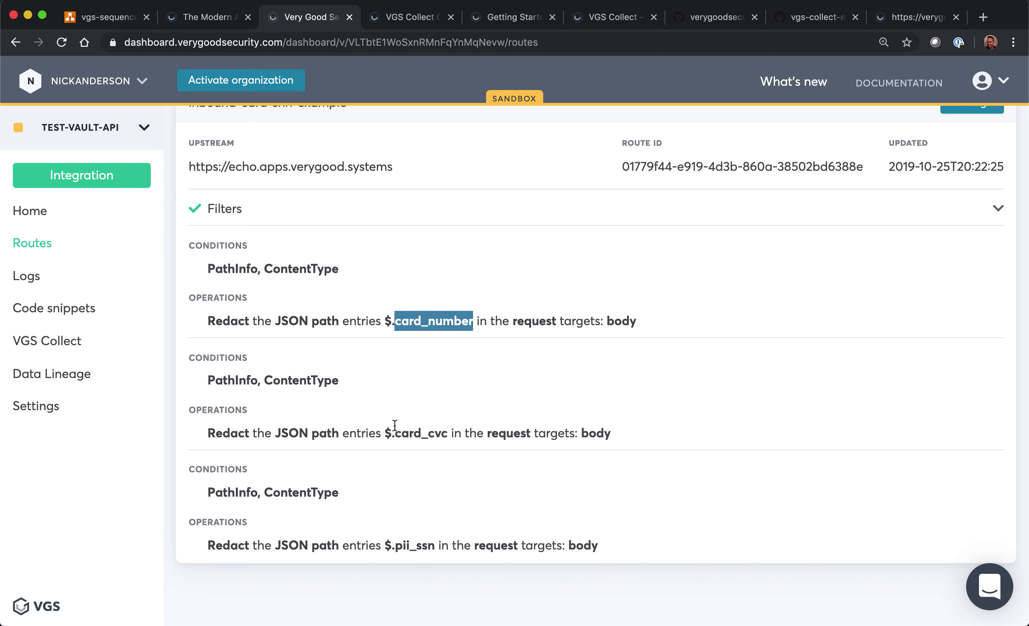
drag(392, 433, 444, 437)
drag(390, 545, 435, 545)
click(27, 276)
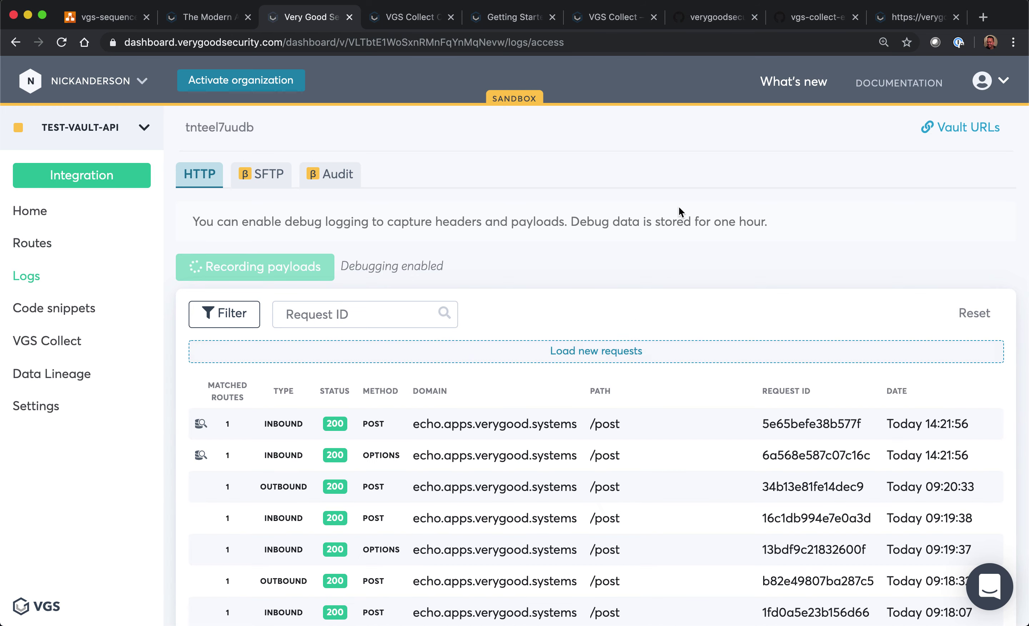
Step: Paste the tokenized response JSON into the outbound-reveal-example Payload field and reveal it
click(399, 20)
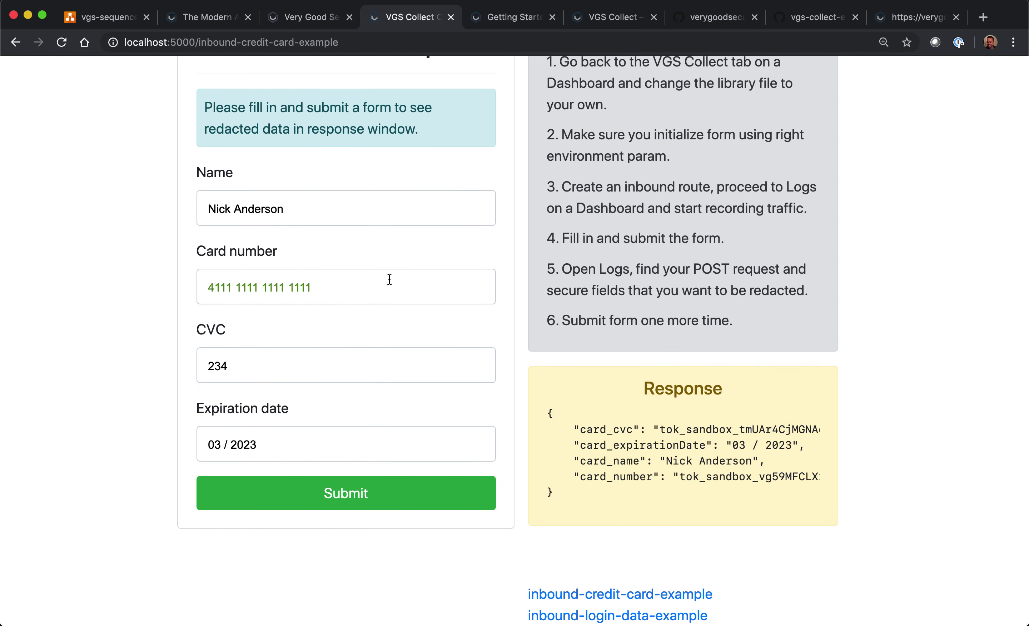
drag(547, 411, 575, 485)
scroll(675, 526, down, 3)
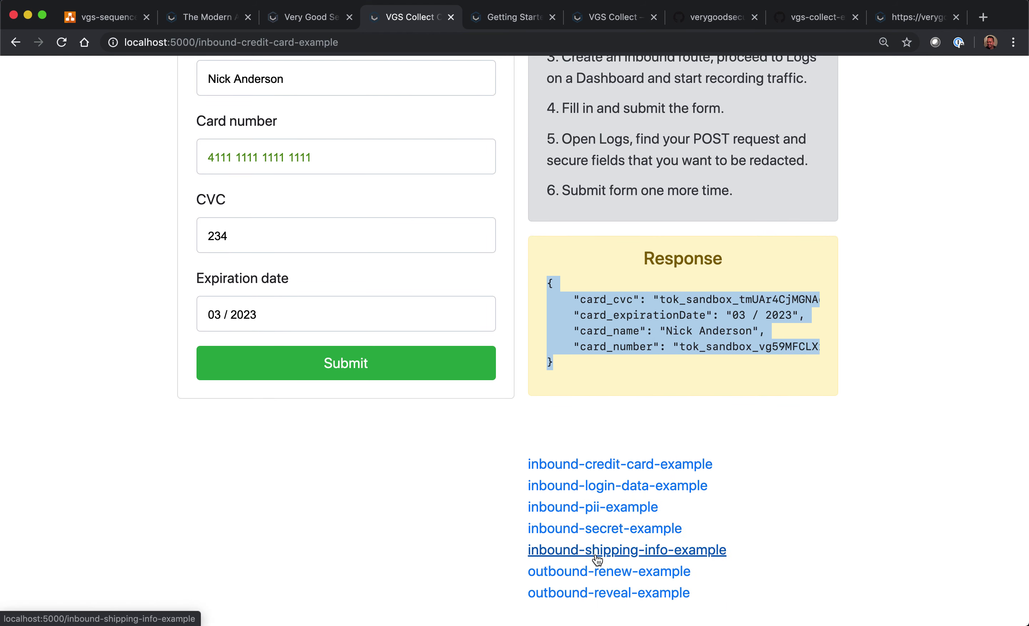
click(596, 593)
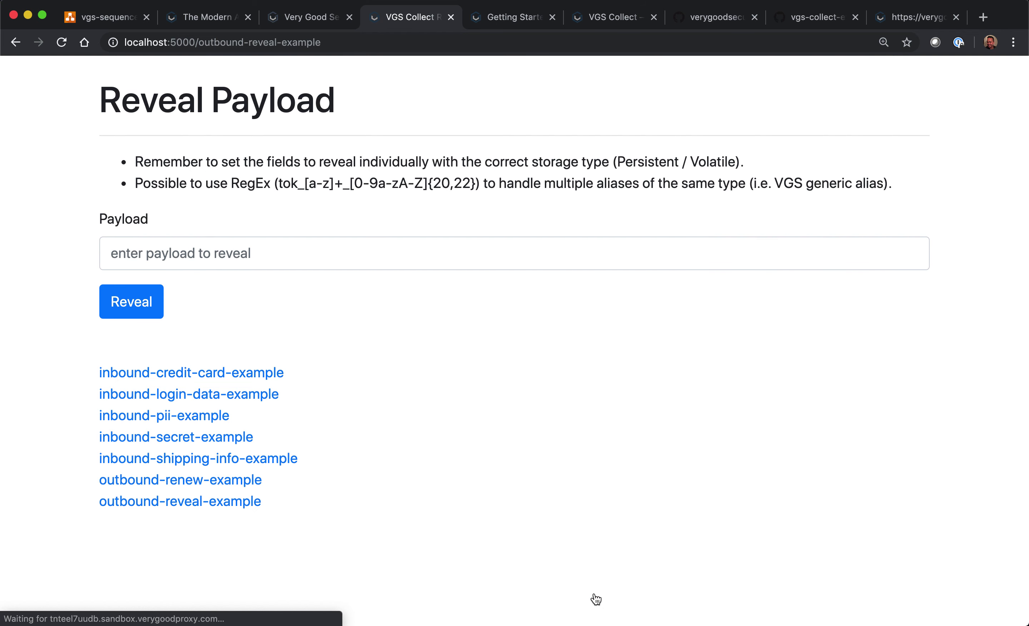
click(290, 256)
key(super+v)
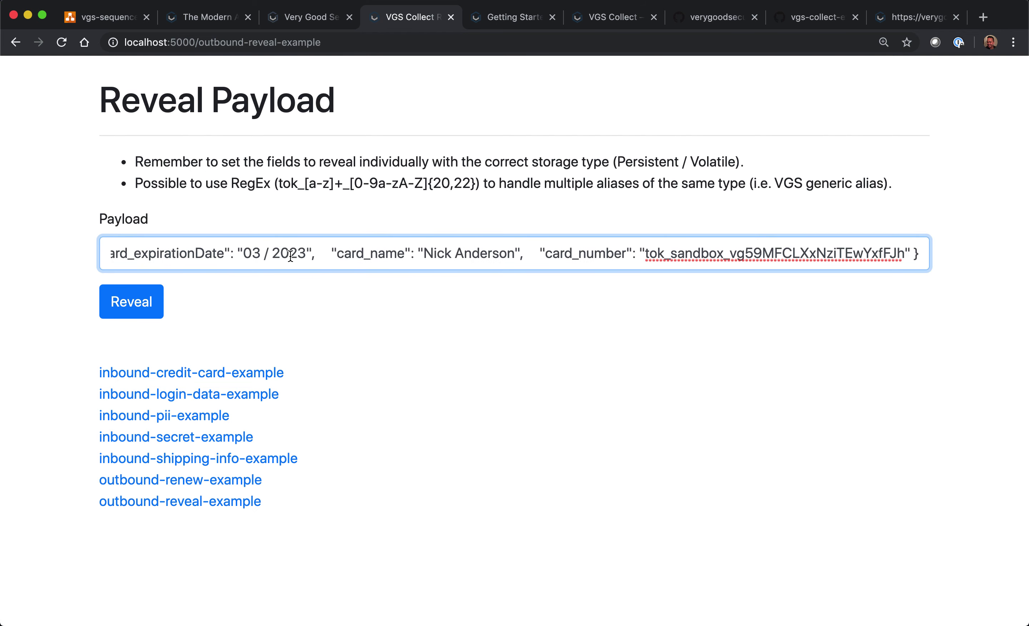
click(141, 312)
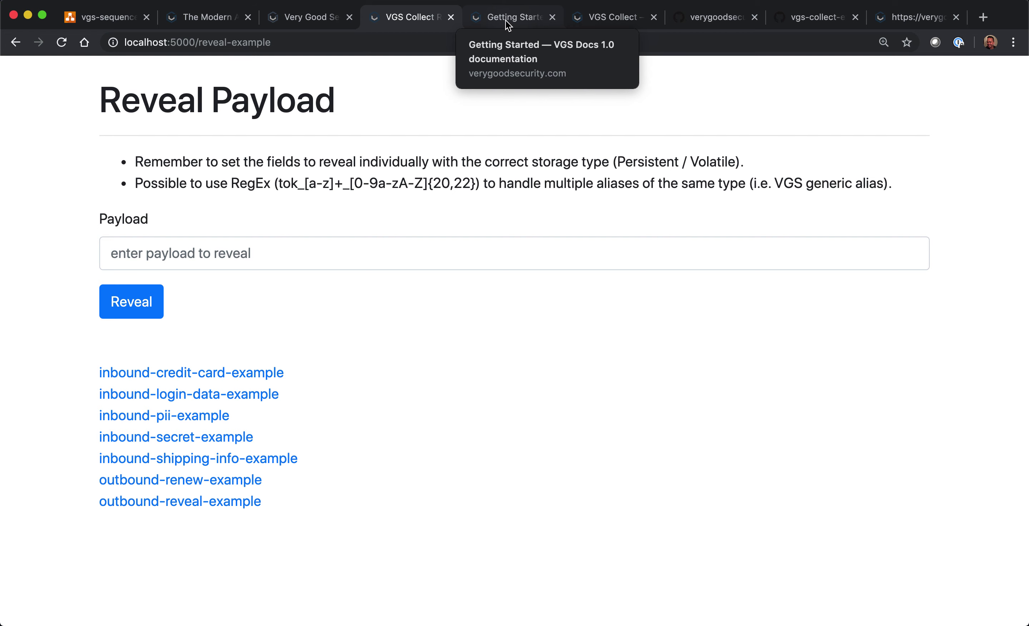
click(314, 18)
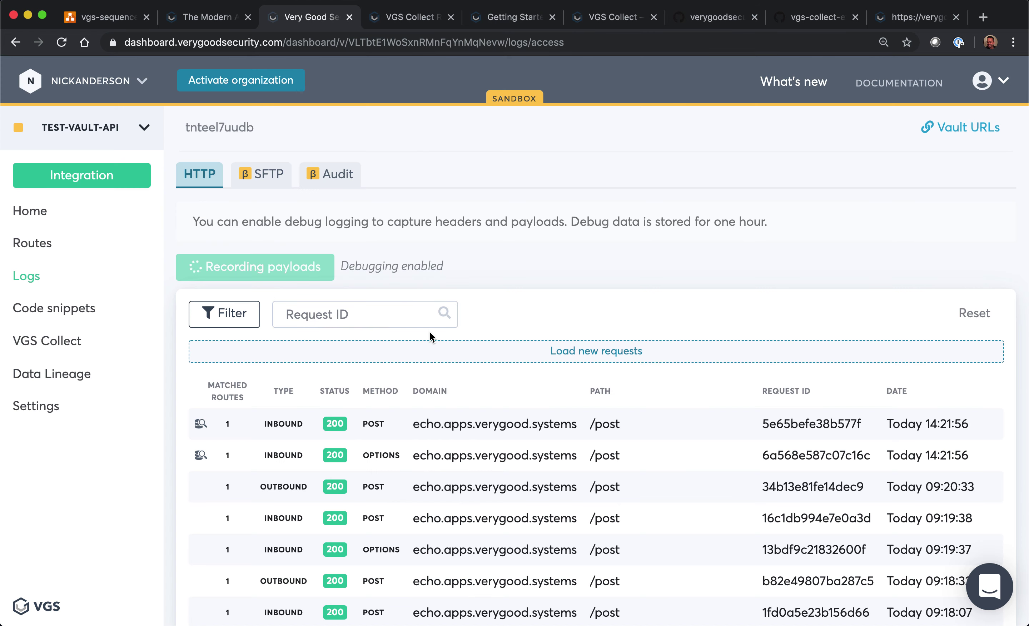
click(609, 351)
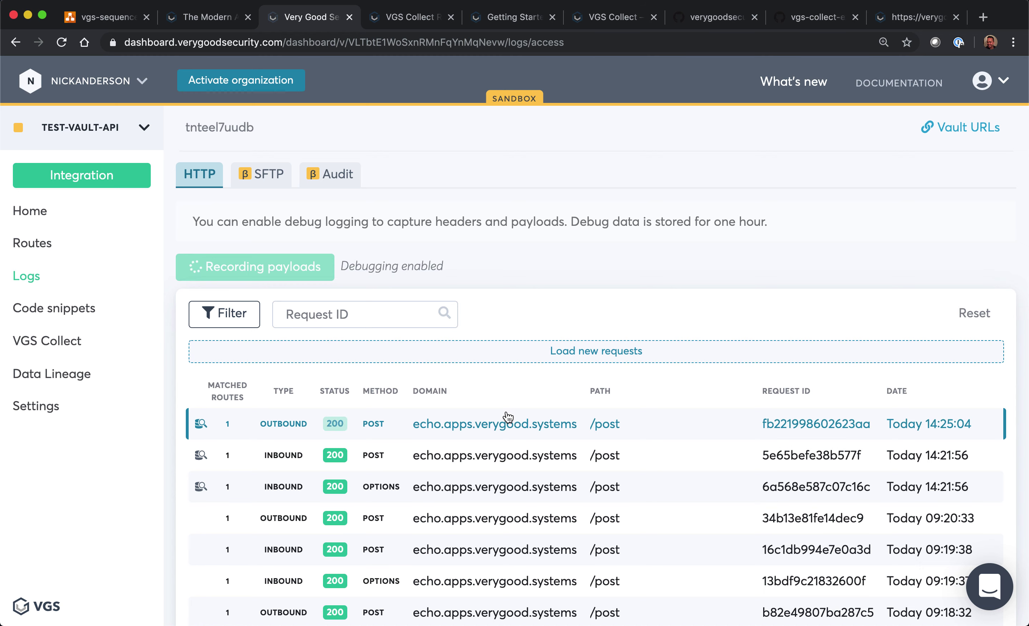
click(454, 426)
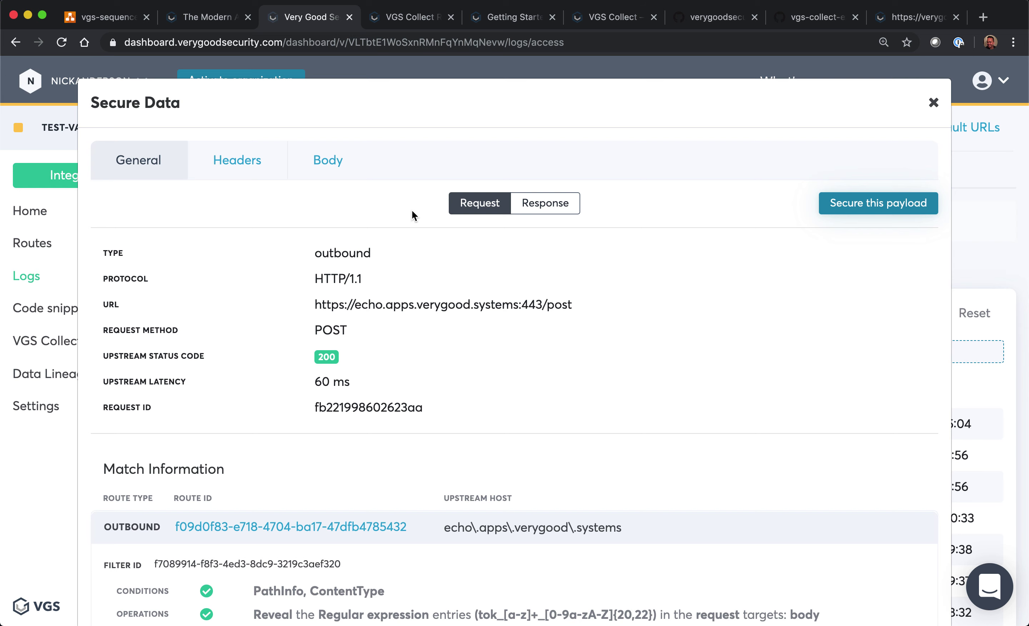
click(325, 168)
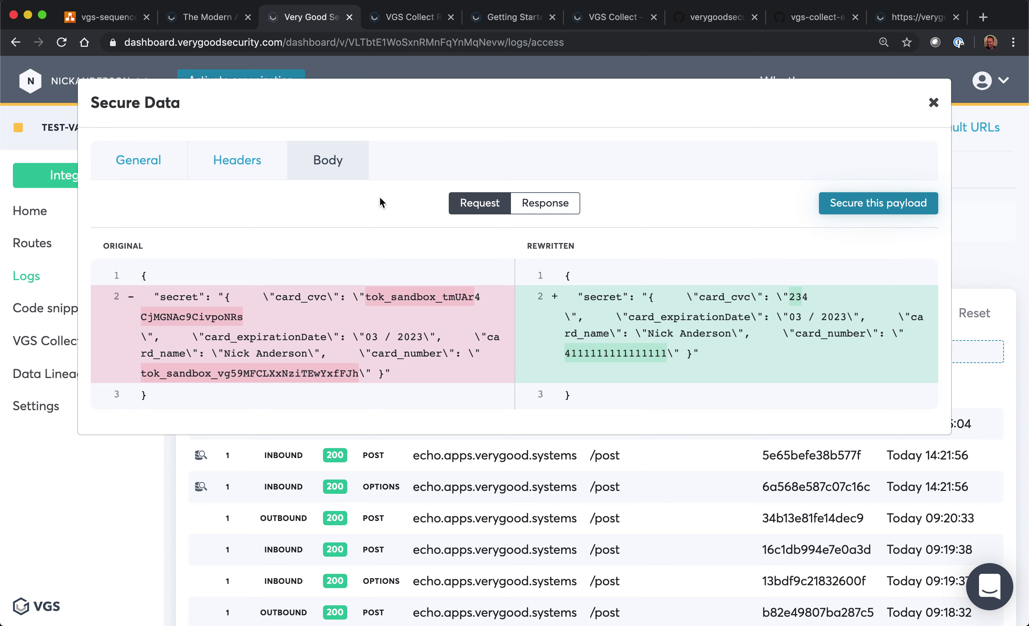
Step: Check the request's General details and full URL, then close the details
click(151, 165)
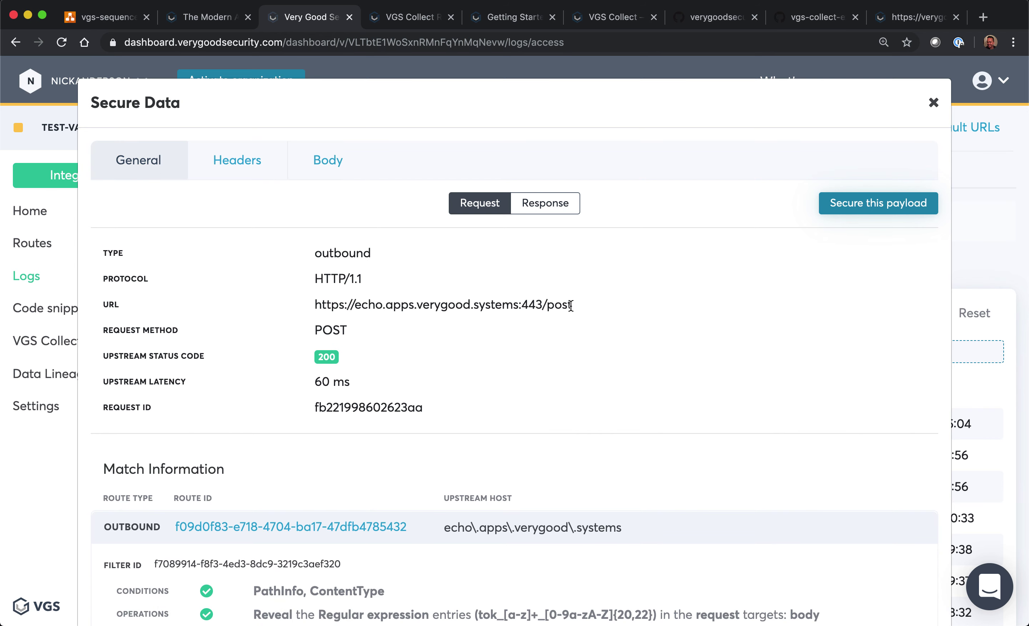
drag(580, 304, 289, 313)
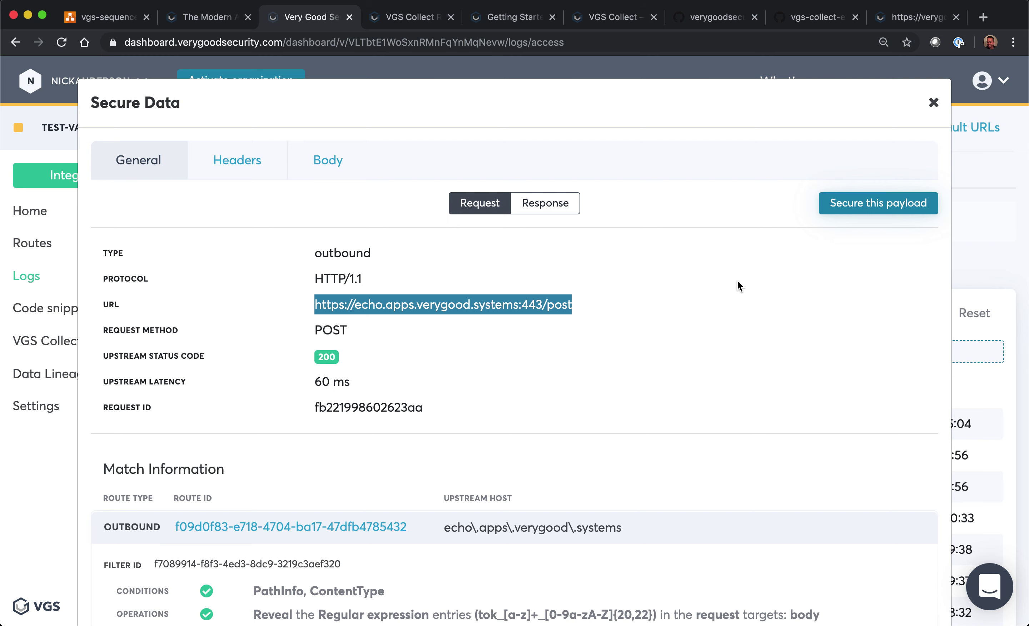
scroll(737, 282, down, 6)
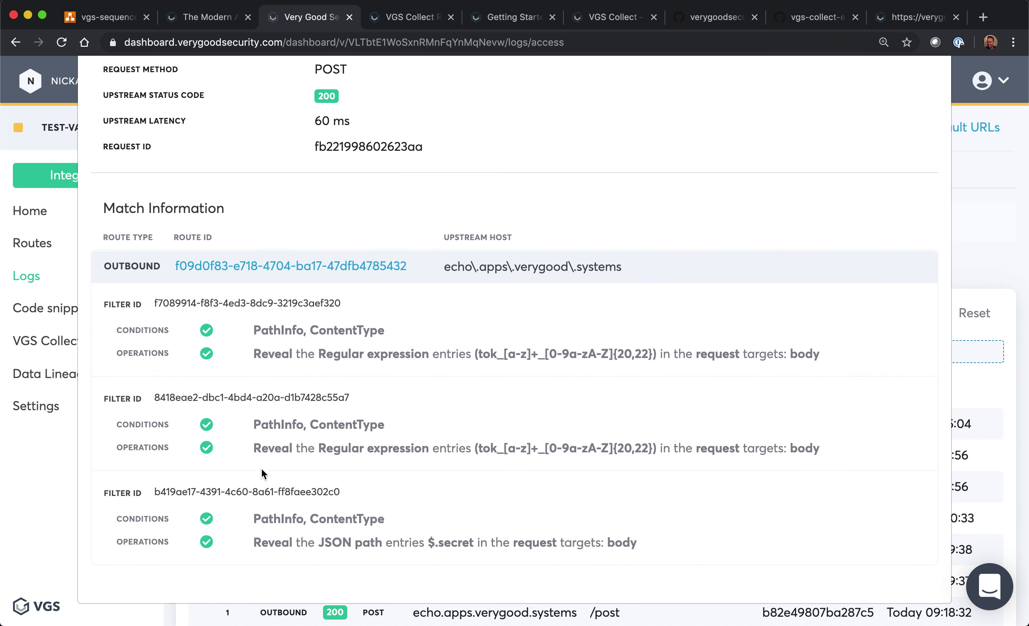
scroll(494, 370, up, 1)
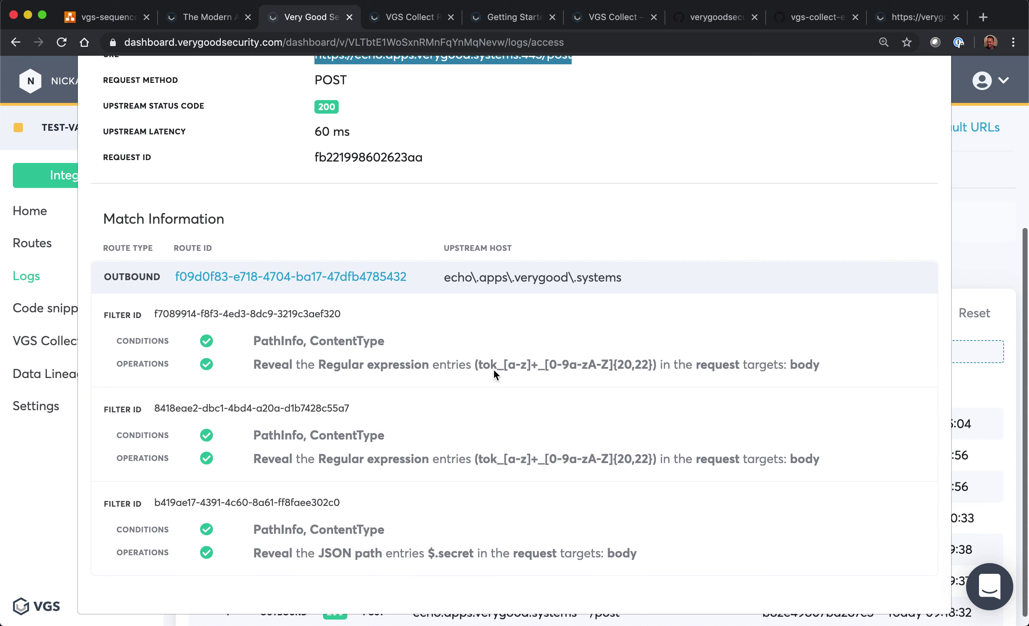
scroll(493, 370, up, 5)
click(928, 80)
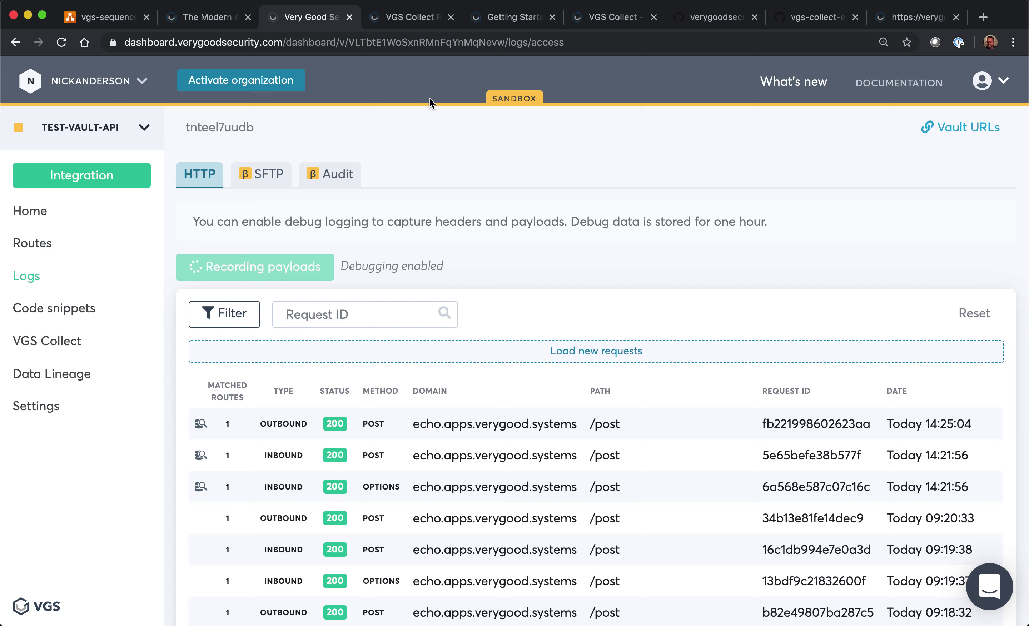
Step: Open the inbound-pii-example form in the demo tab, then show the dashboard's routes list
click(402, 21)
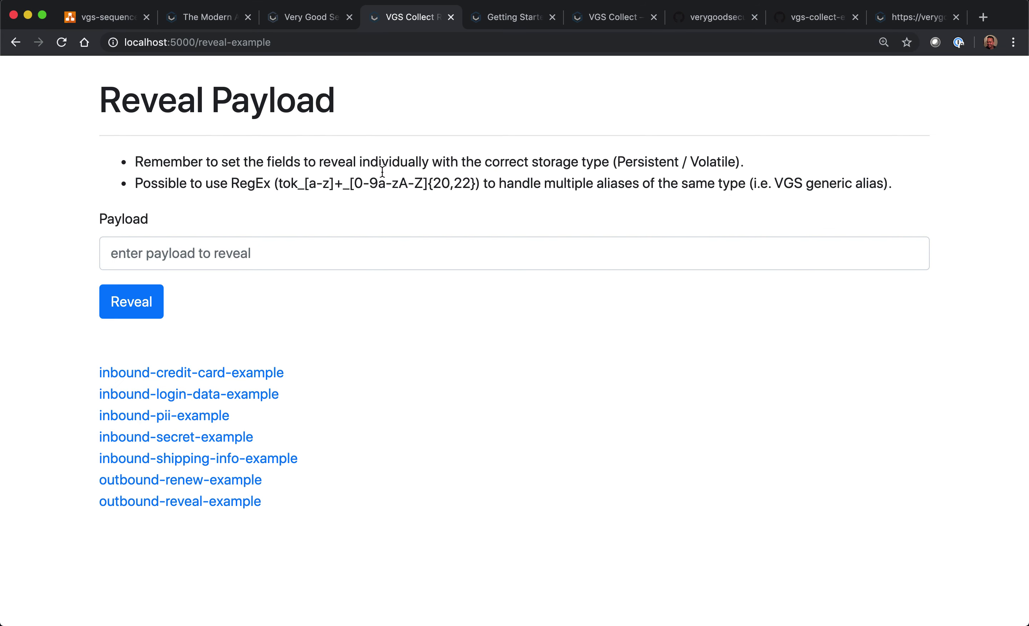
click(201, 418)
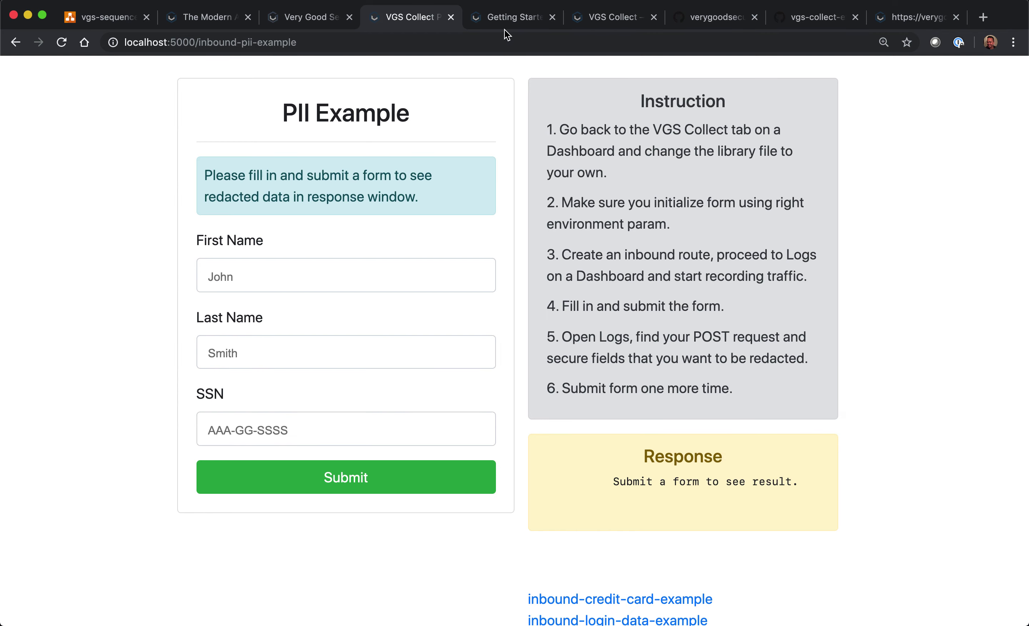
click(310, 17)
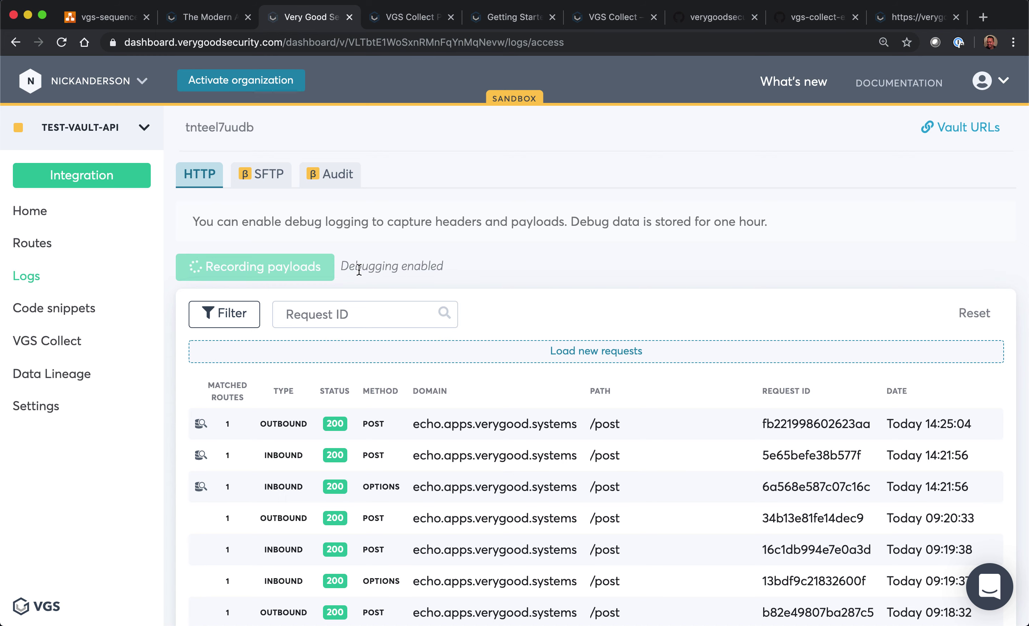
click(47, 243)
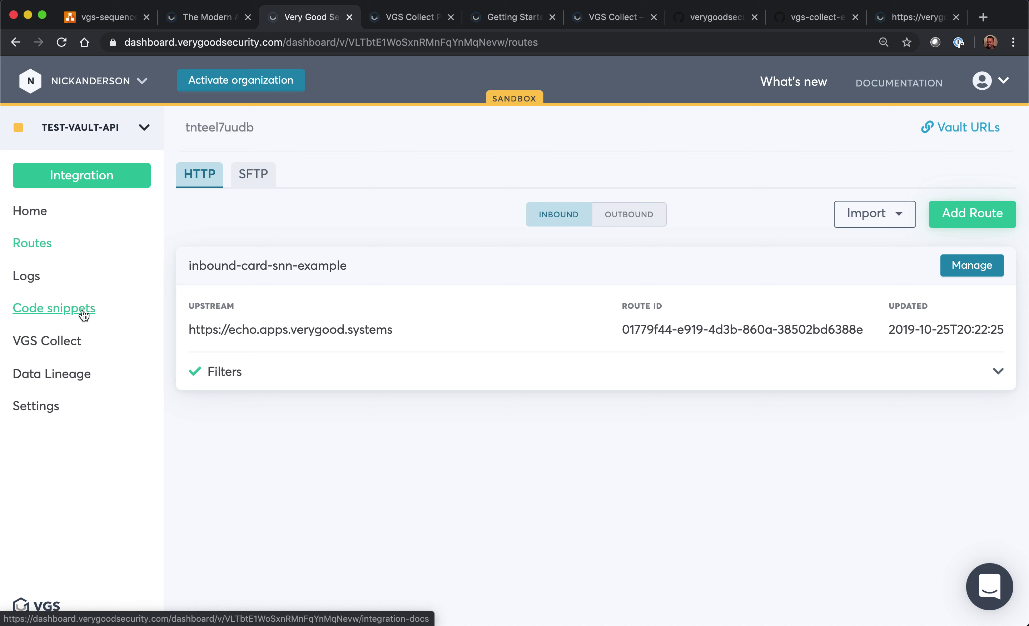
Step: Browse the Redaction code snippet in Python, Java, Ruby, Go and curl
click(84, 314)
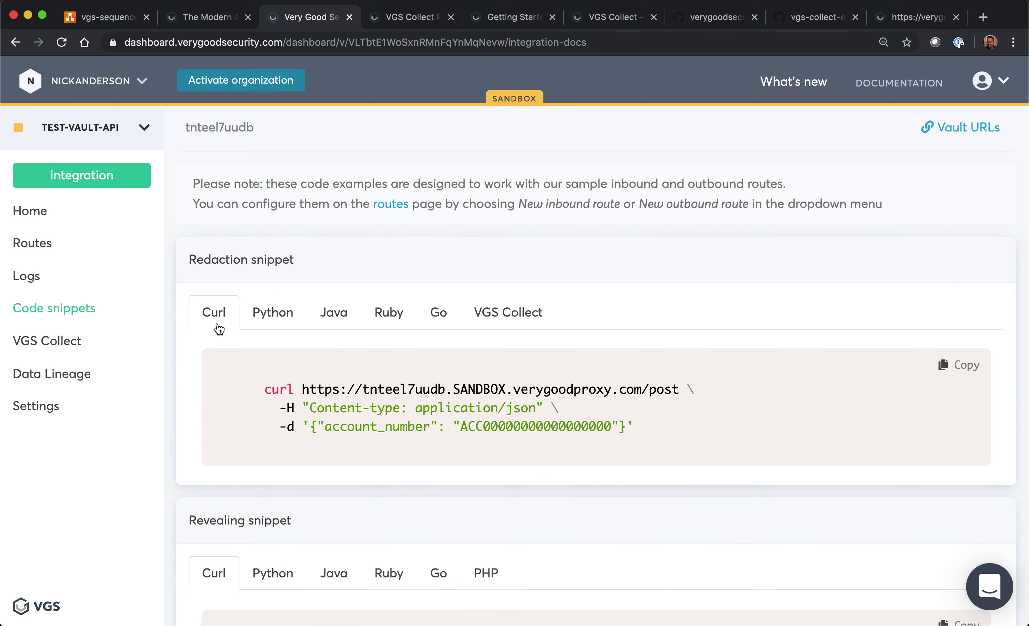
click(266, 327)
click(342, 324)
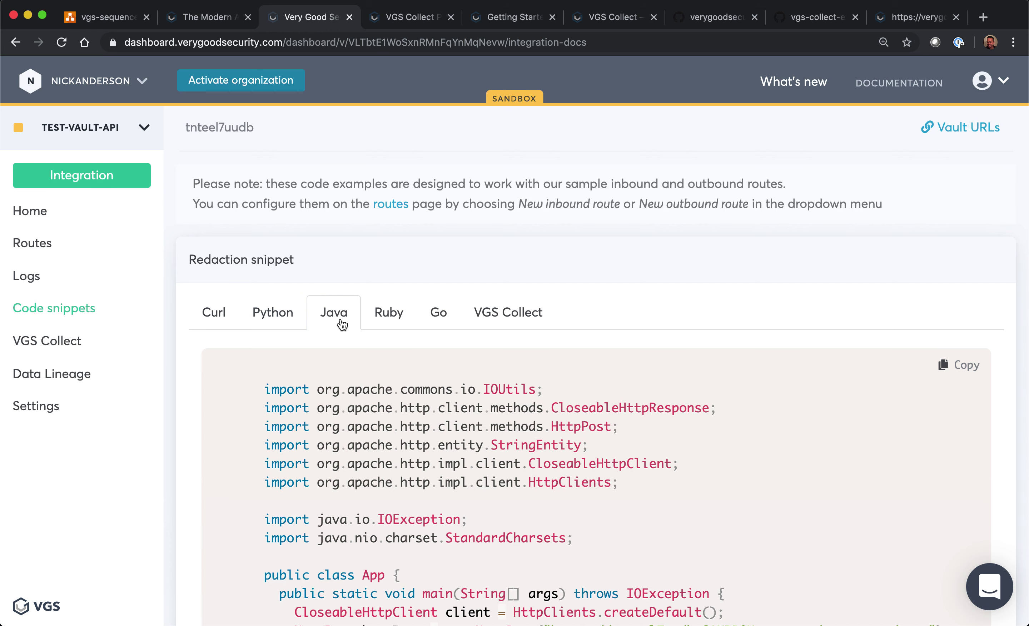
click(393, 325)
click(438, 315)
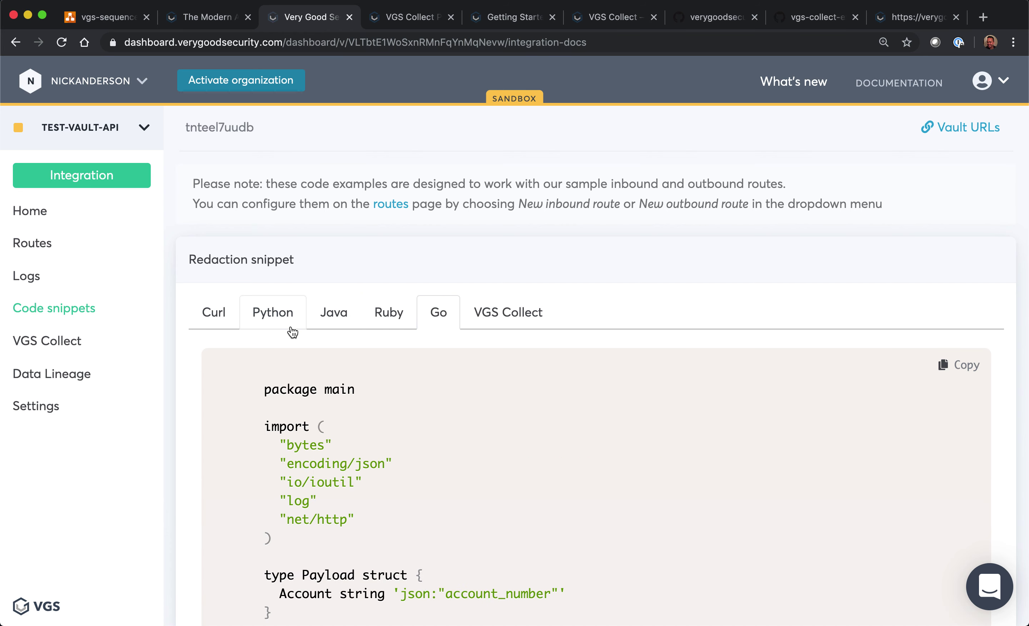
click(214, 324)
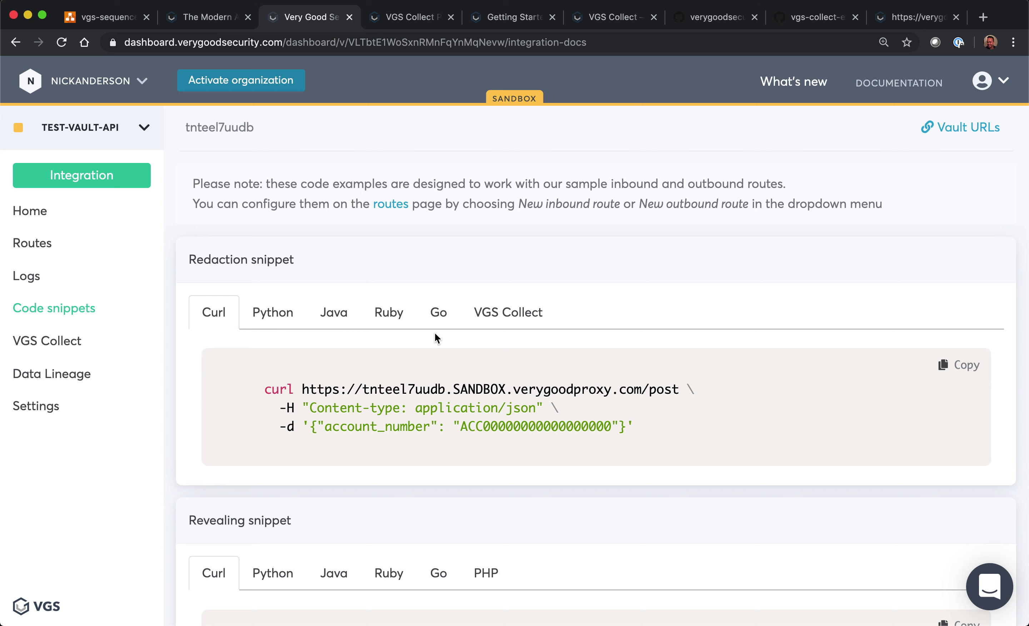
drag(190, 259, 299, 262)
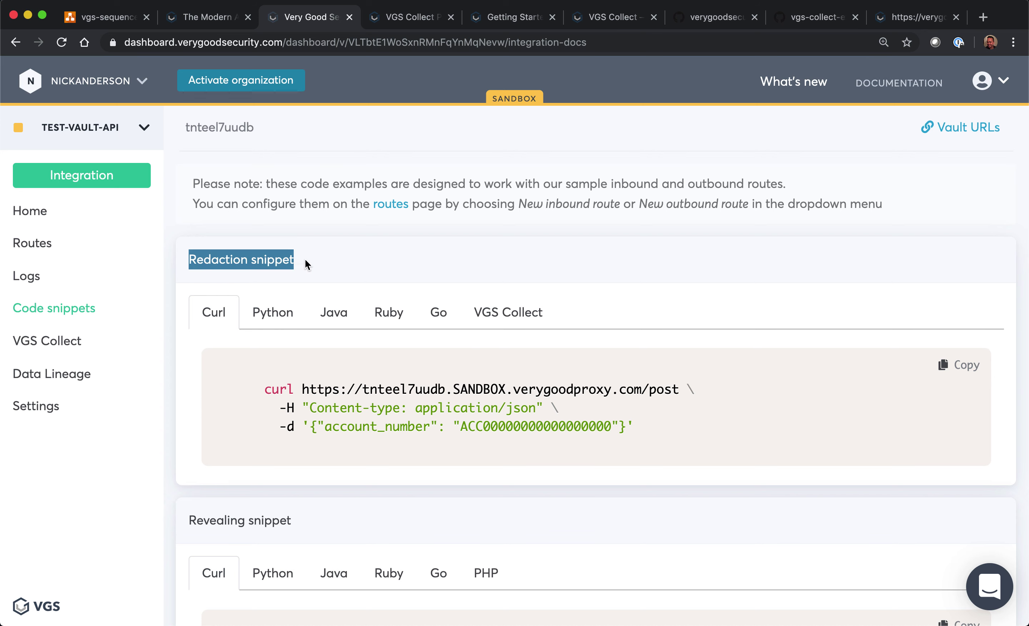
click(278, 372)
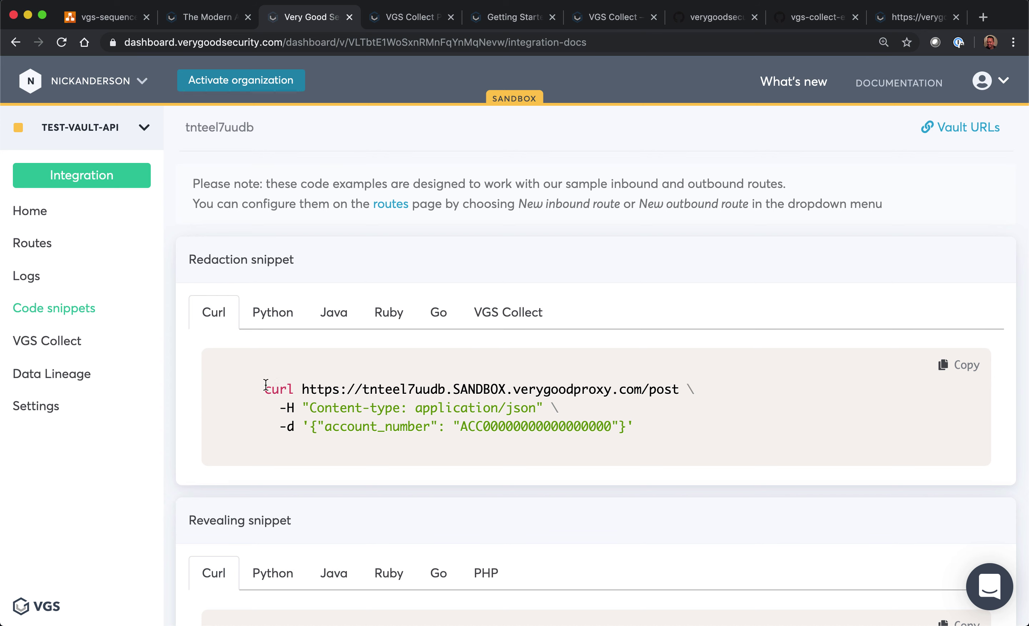
drag(266, 385, 645, 449)
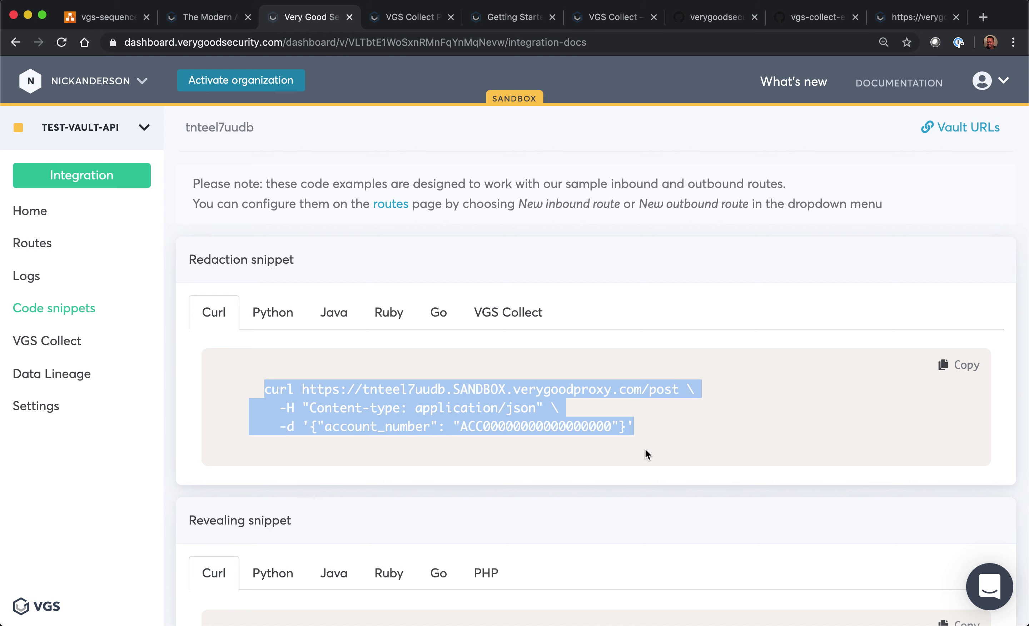
click(646, 450)
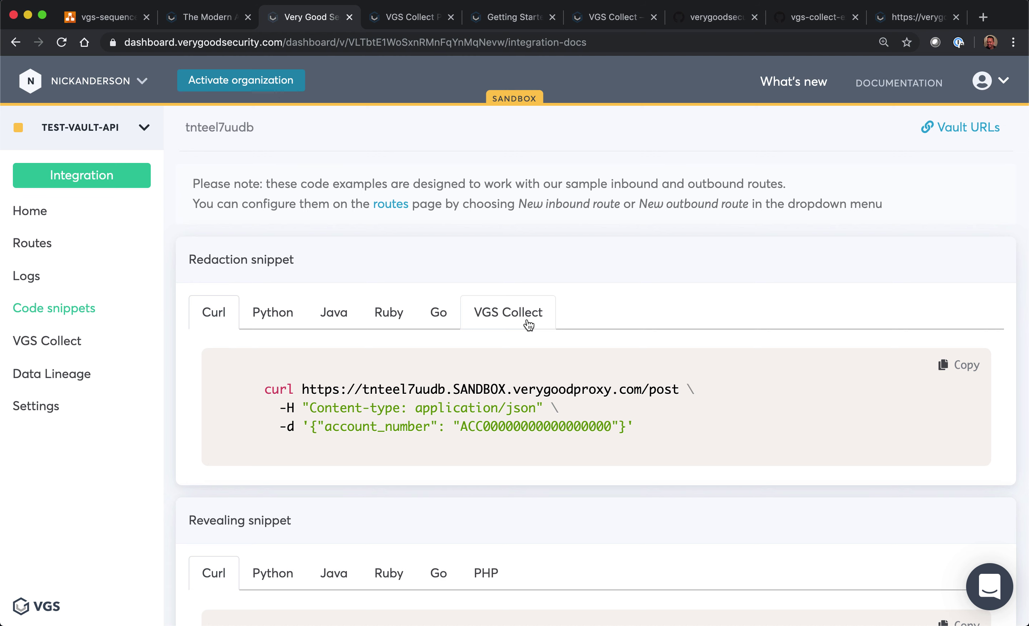
Step: Review the VGS Collect snippet and the Revealing snippet's -x proxy line, then open Settings
click(529, 326)
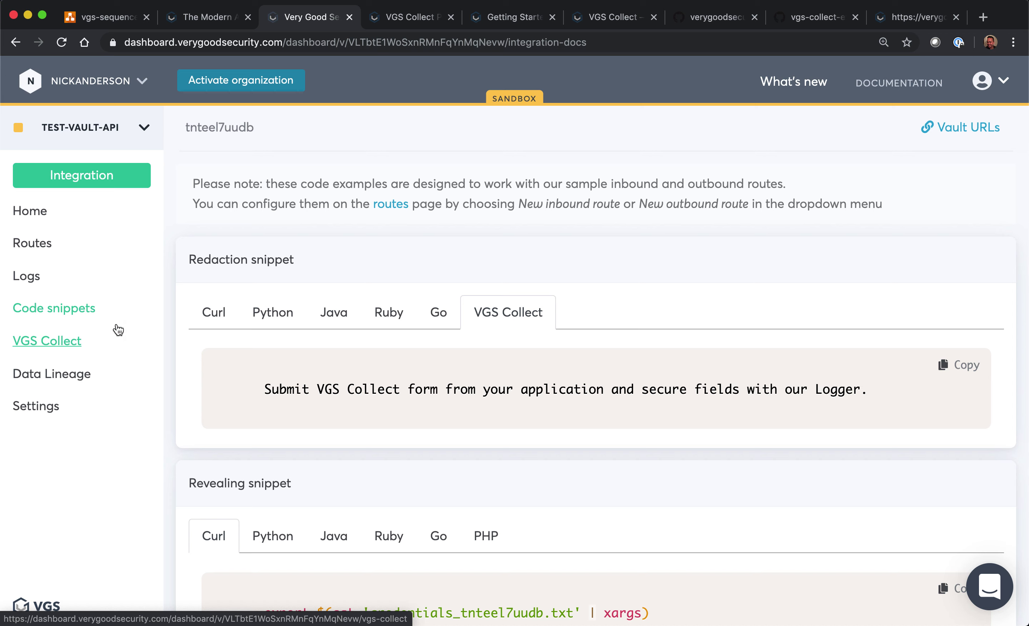
scroll(285, 367, down, 8)
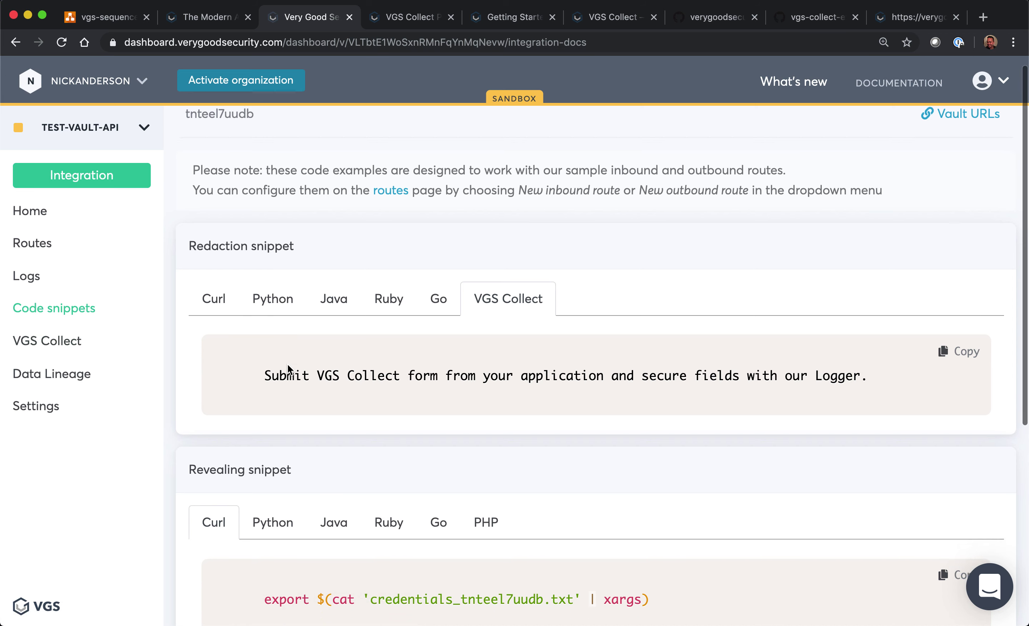
drag(189, 168, 307, 168)
click(314, 169)
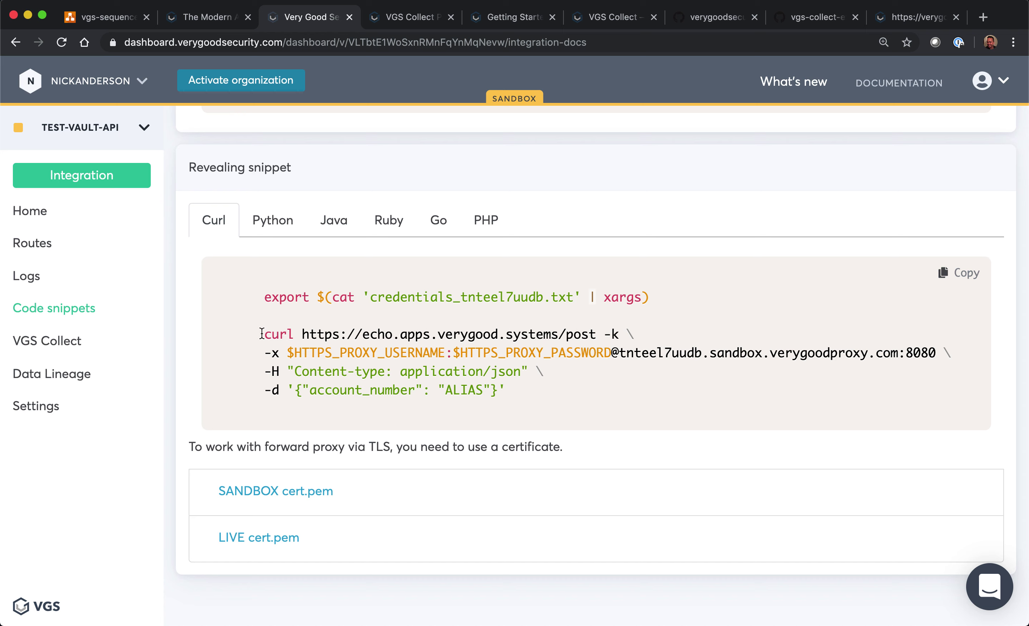
drag(264, 353, 955, 348)
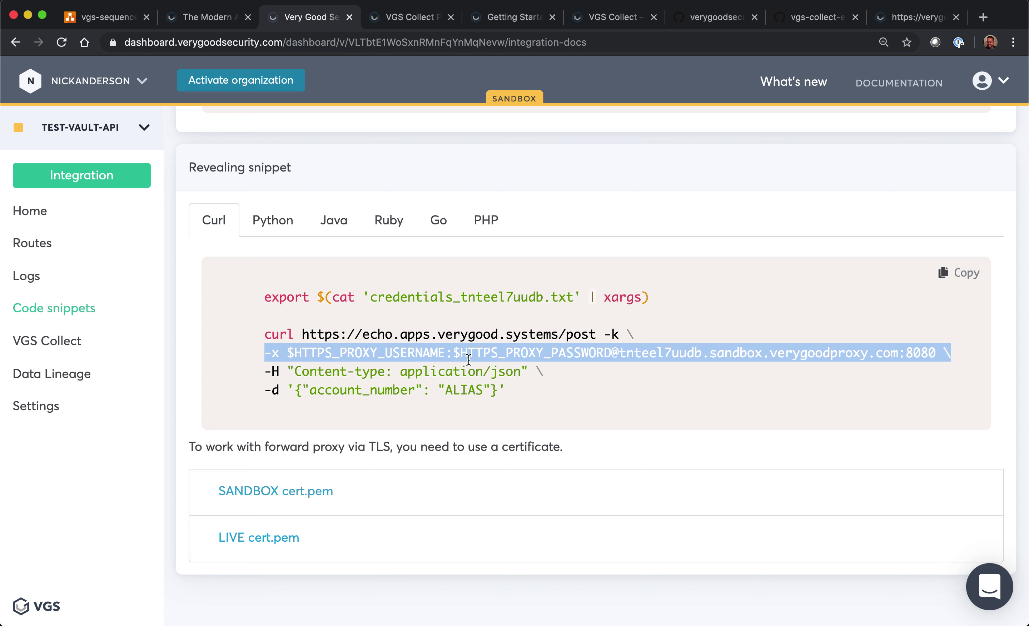
click(518, 370)
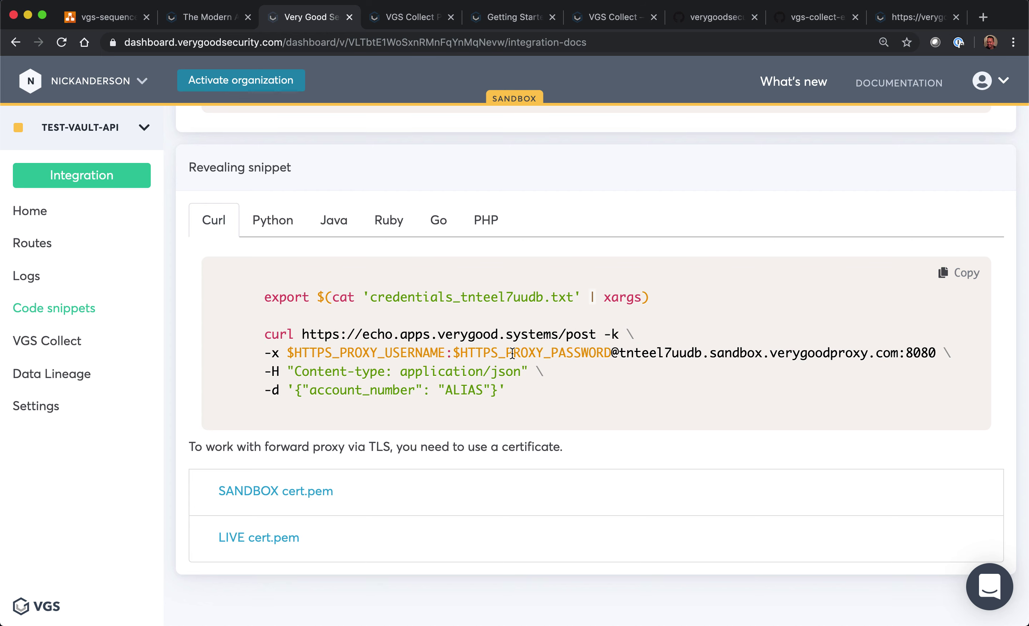
click(44, 408)
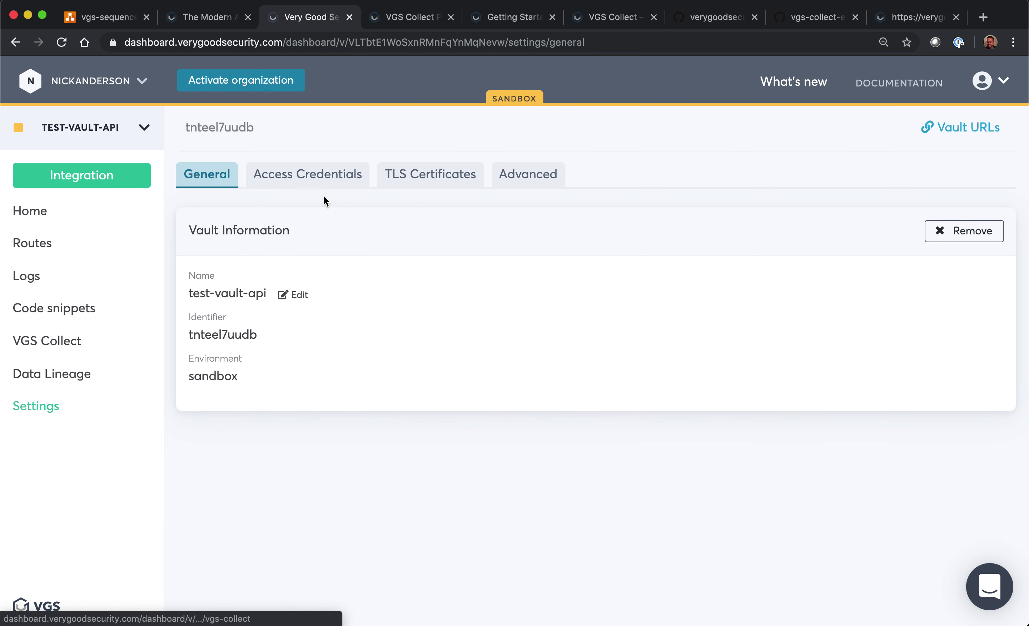
Step: Check the vault's Access Credentials, then return to the revealing curl snippet in Code snippets
click(341, 184)
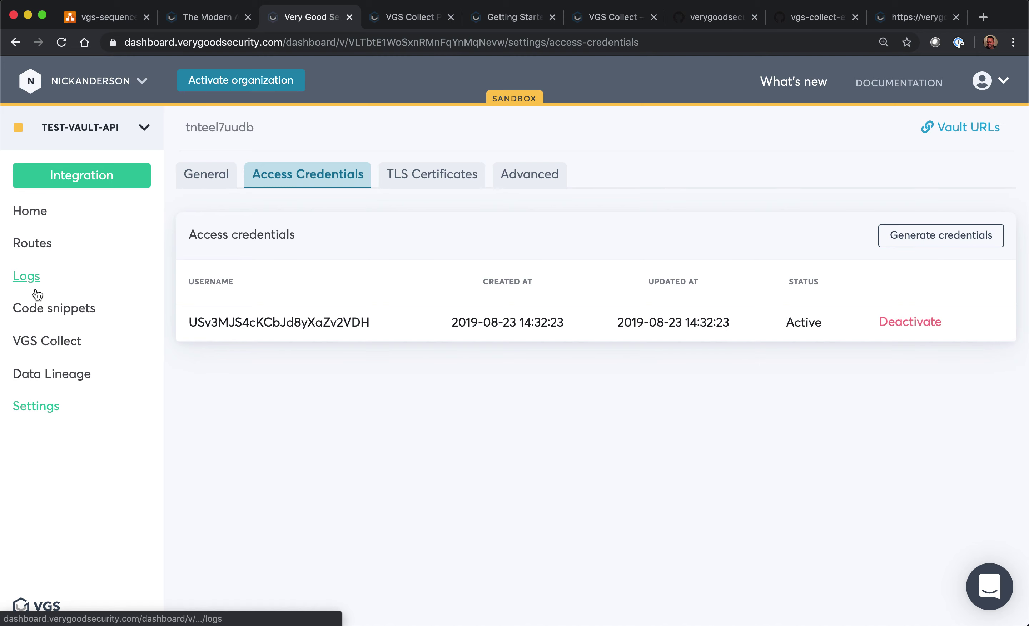
click(36, 309)
scroll(428, 422, down, 1)
scroll(429, 422, down, 8)
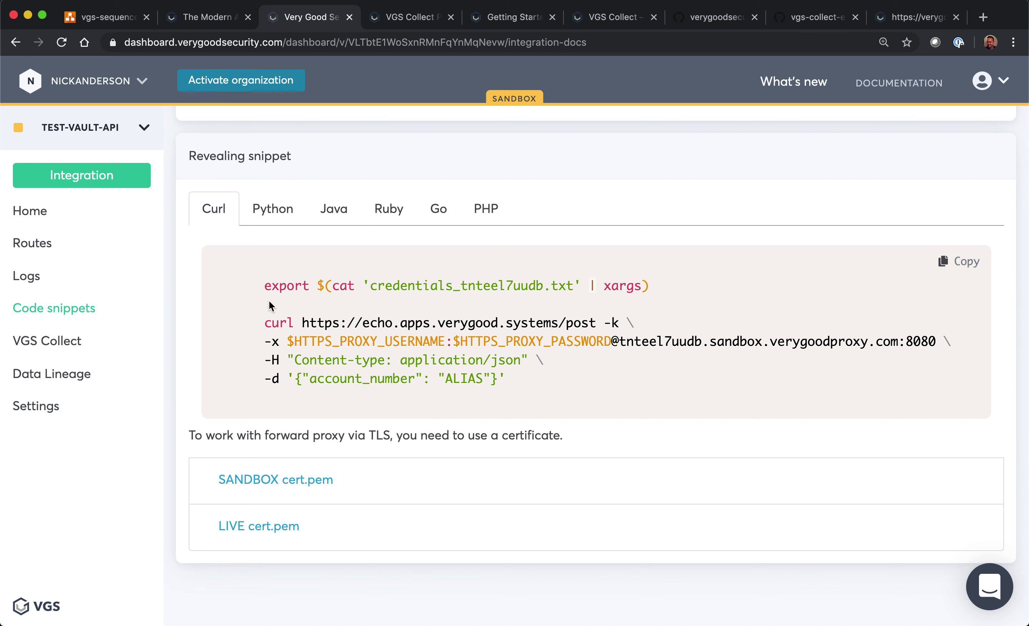
Step: Compare the curl and Python revealing snippets, check the HTTP request logs, then go to the PII Example form
drag(264, 322, 522, 379)
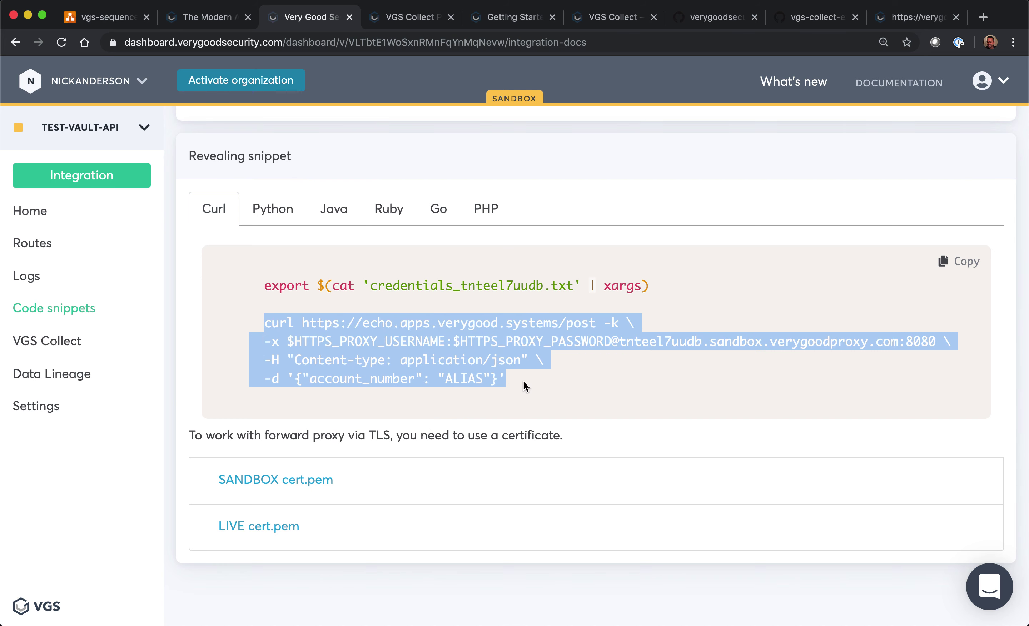
click(523, 381)
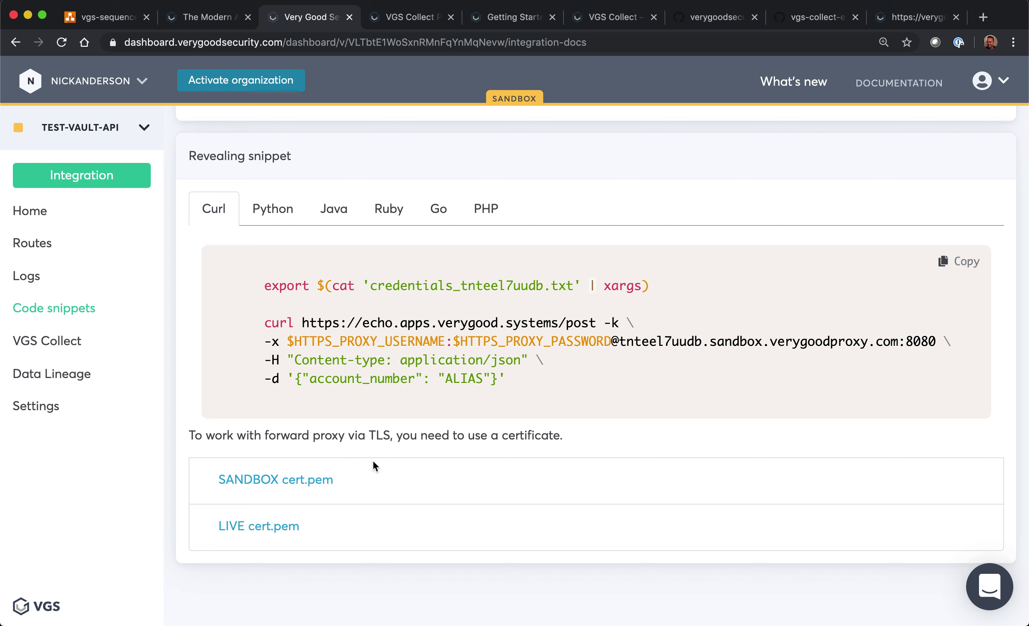
click(272, 208)
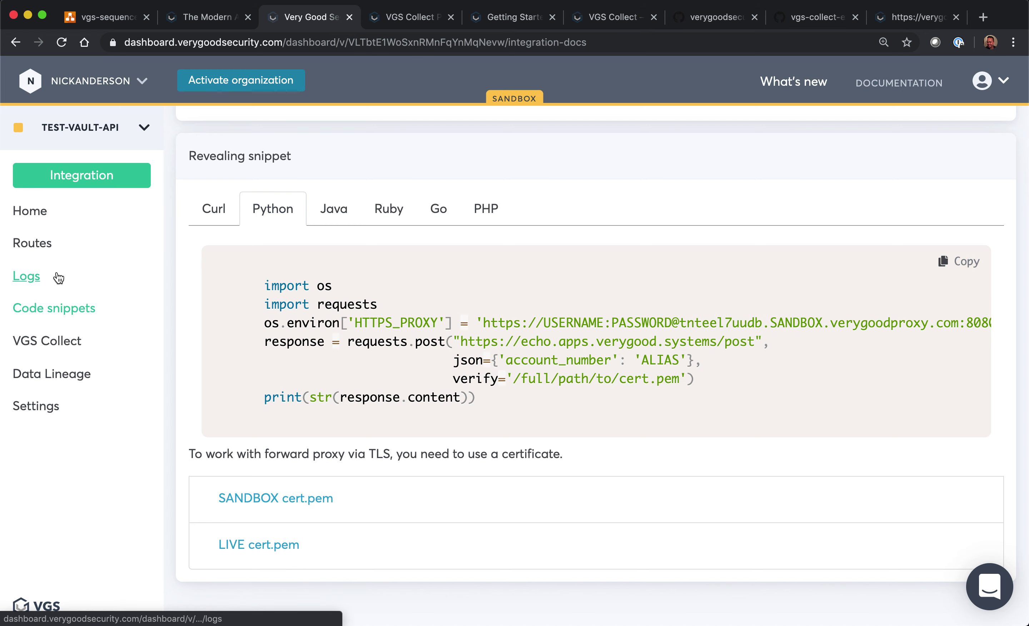
click(42, 276)
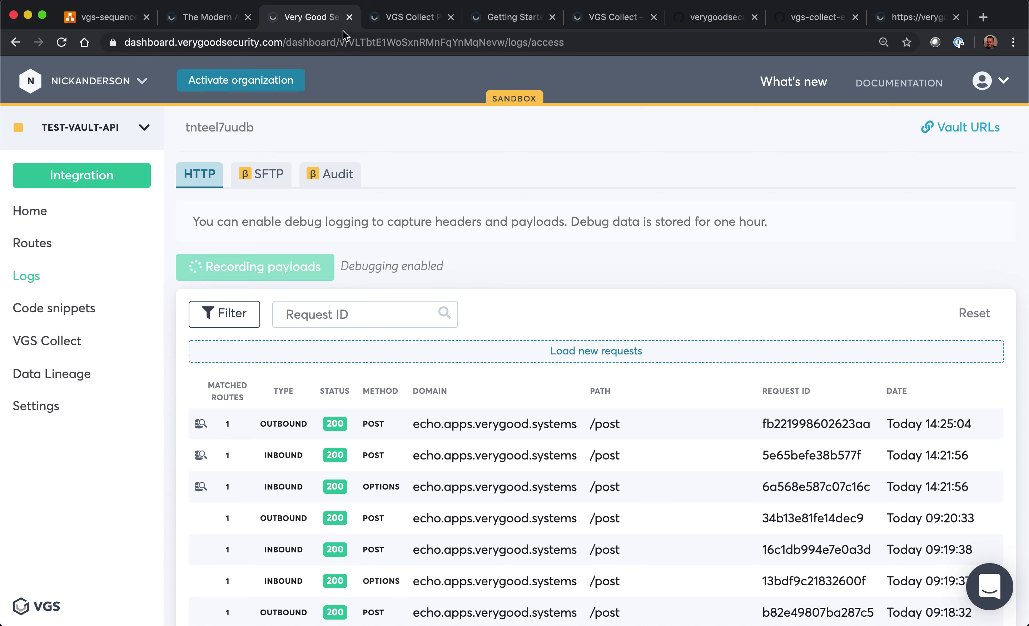
click(387, 22)
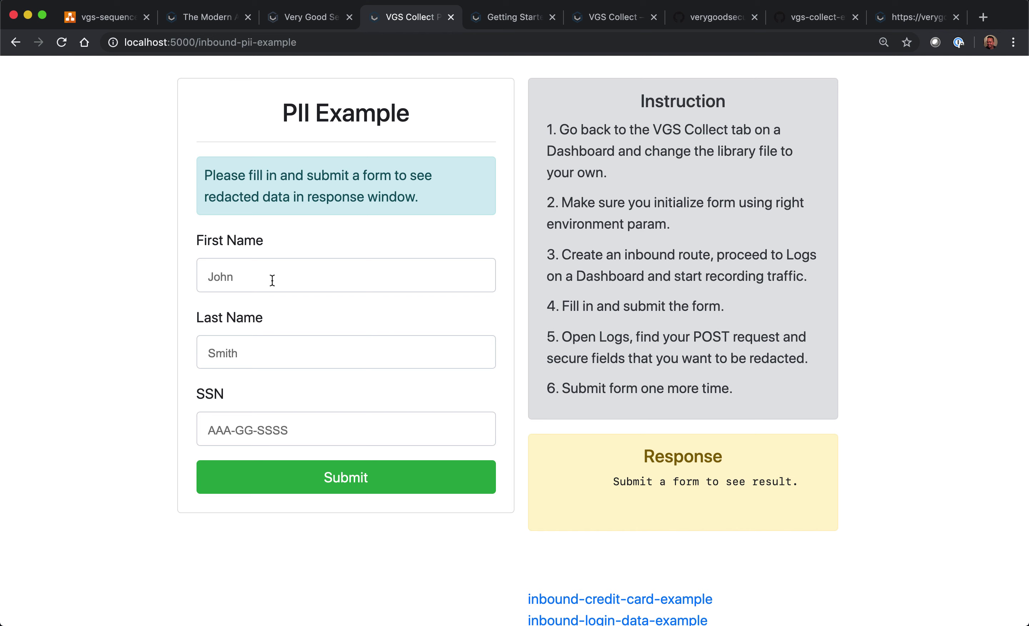
Step: Fill in the first and last name and a sample SSN, then submit the PII form
key(Tab)
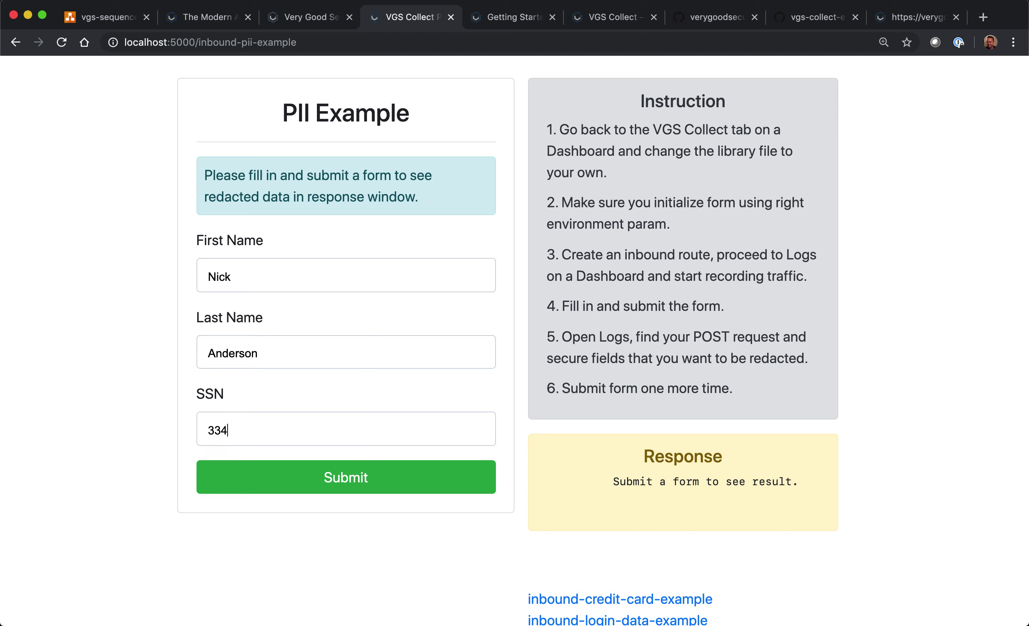
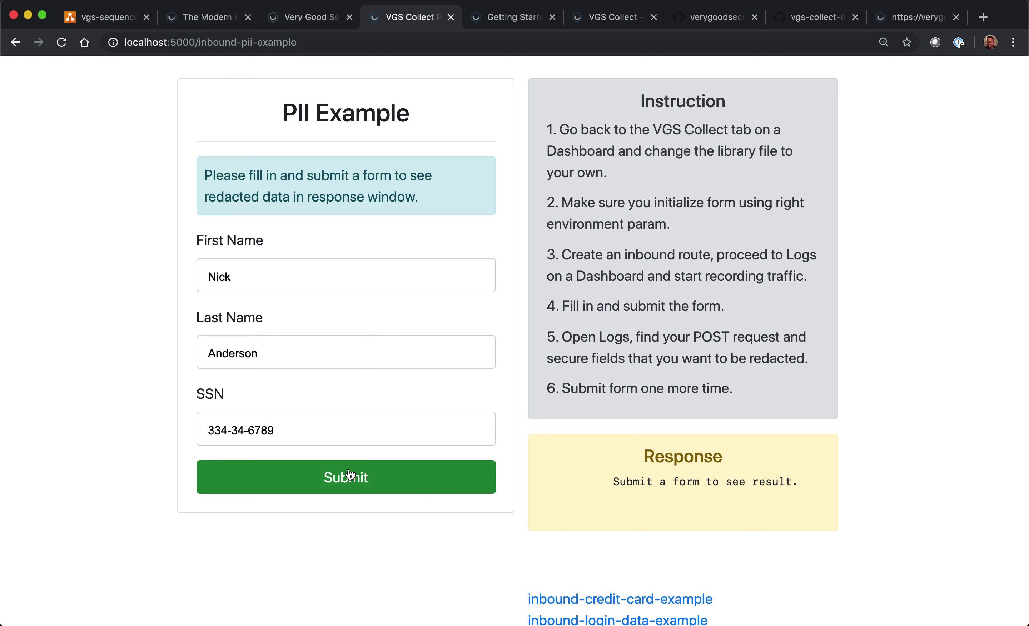
click(338, 480)
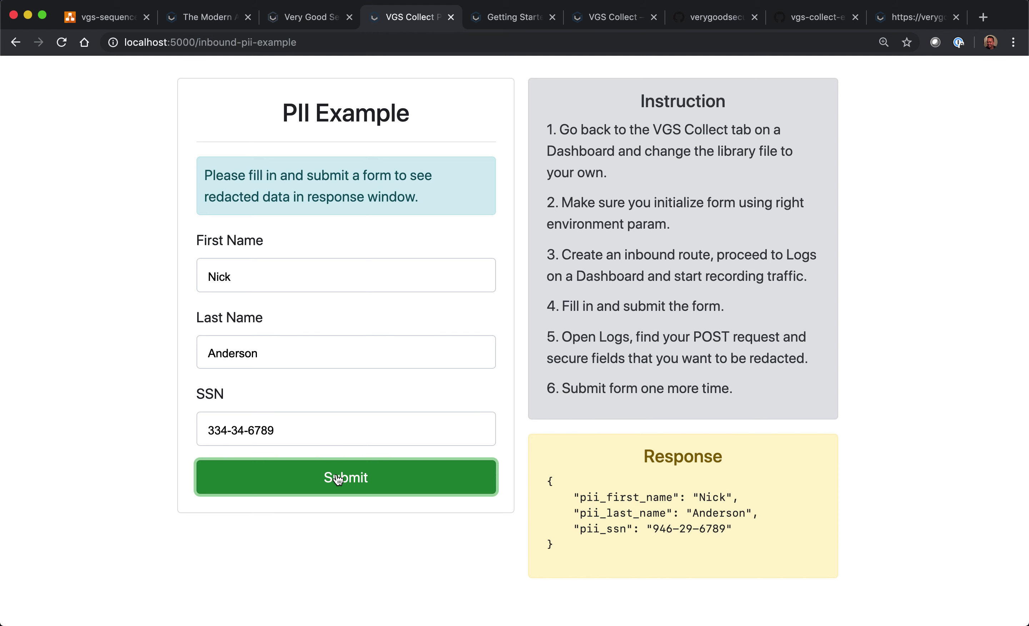
Step: Compare the pii_ssn alias in the JSON response with the last four digits of the entered SSN
scroll(571, 505, down, 2)
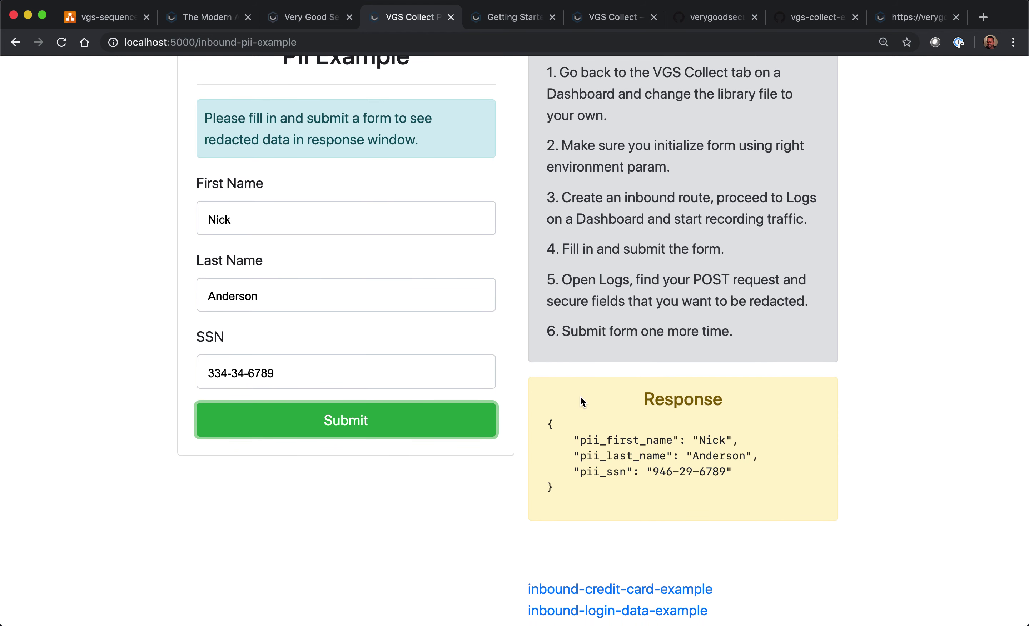
drag(548, 423, 579, 491)
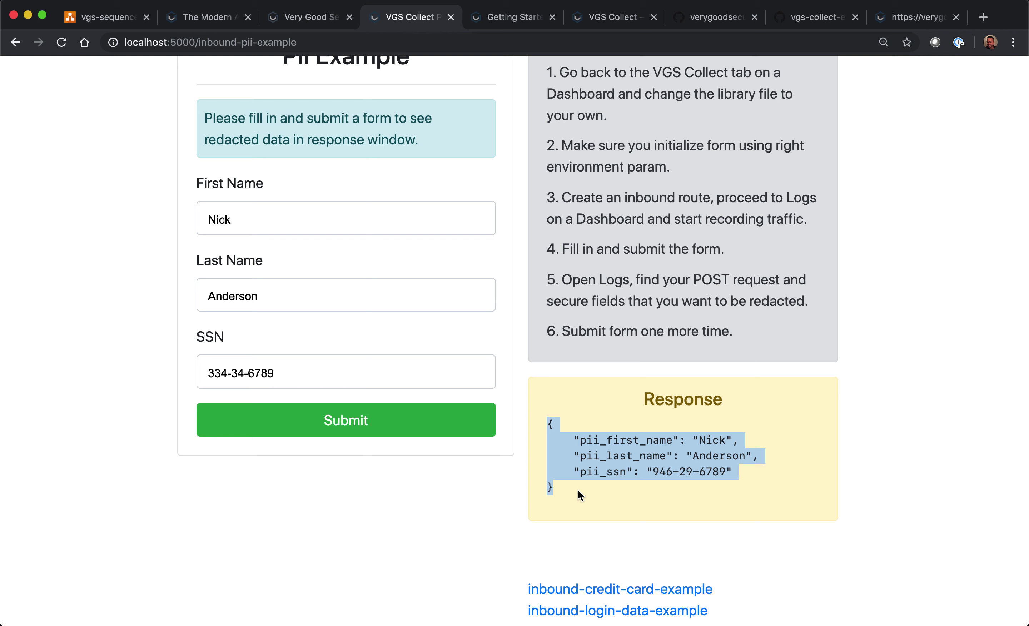
click(620, 475)
double_click(606, 472)
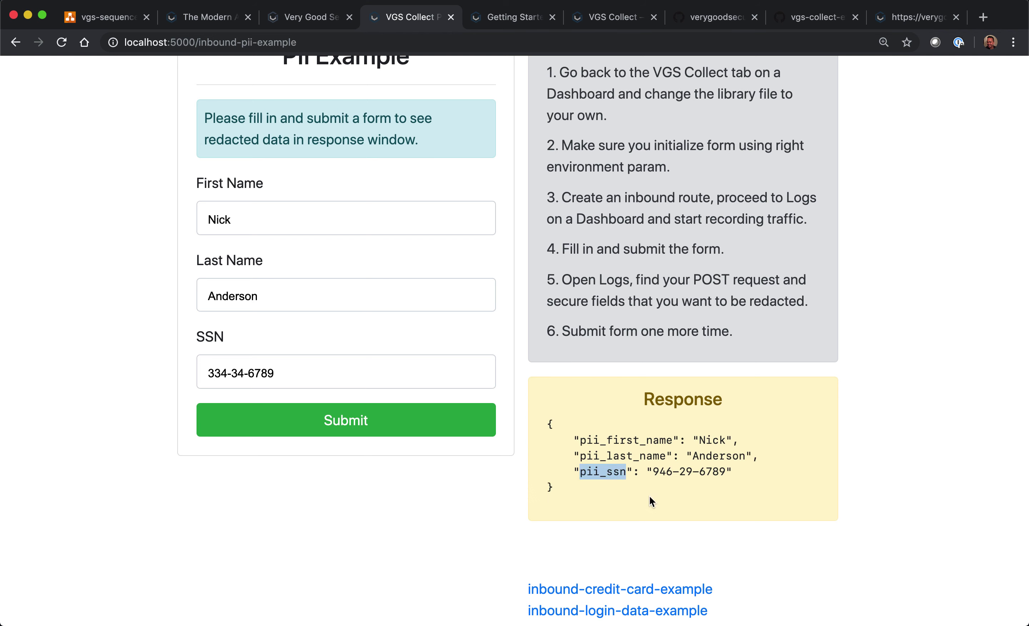
drag(653, 472, 726, 471)
click(722, 472)
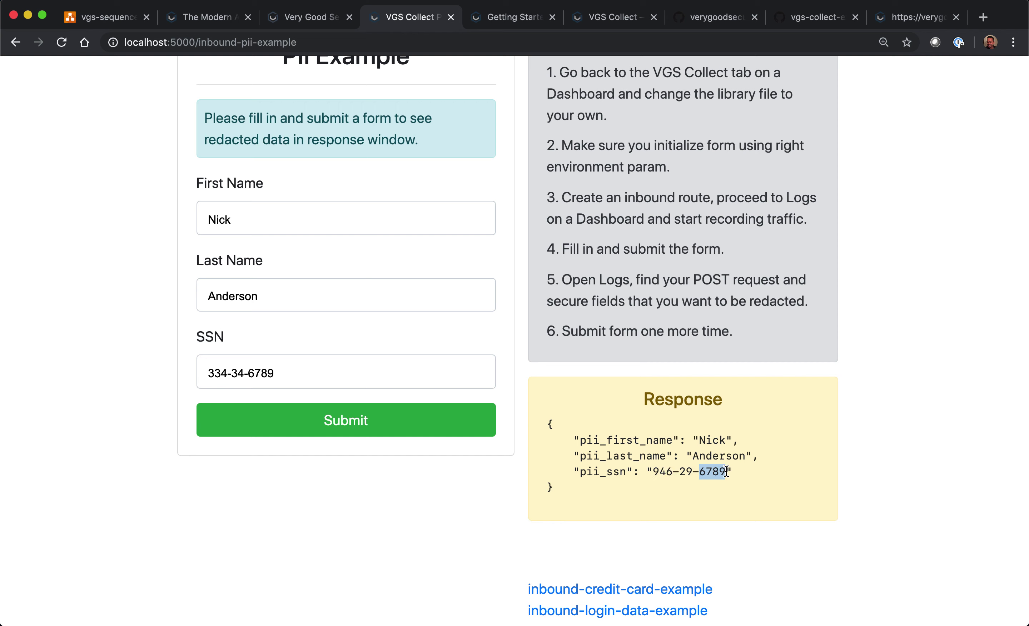
drag(284, 371, 252, 372)
key(Right)
click(653, 473)
drag(652, 474, 726, 476)
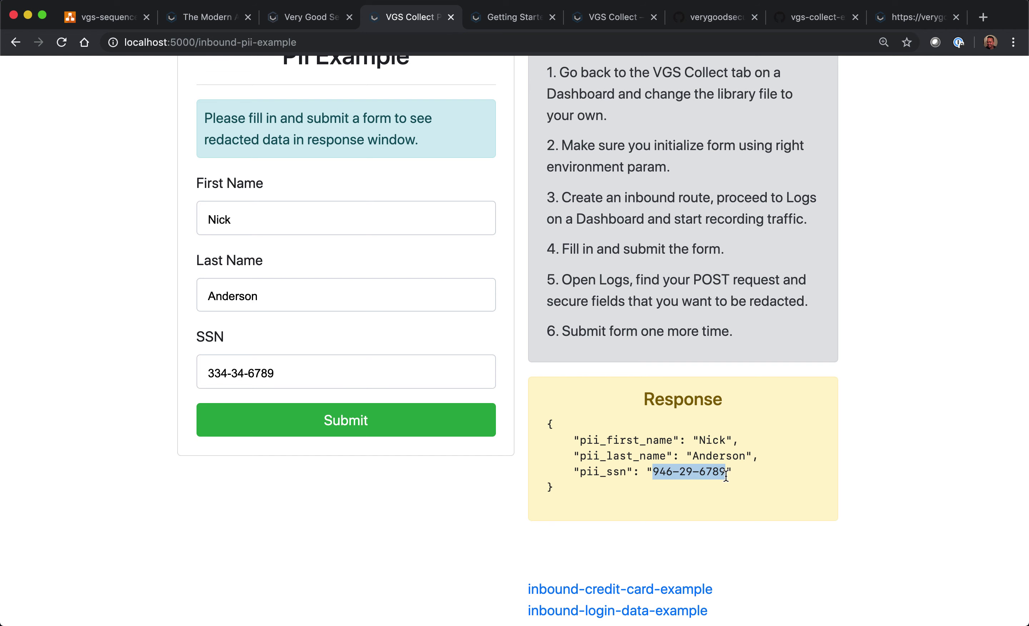
Step: Review the inbound route's filter rule that redacts $.pii_ssn
click(323, 20)
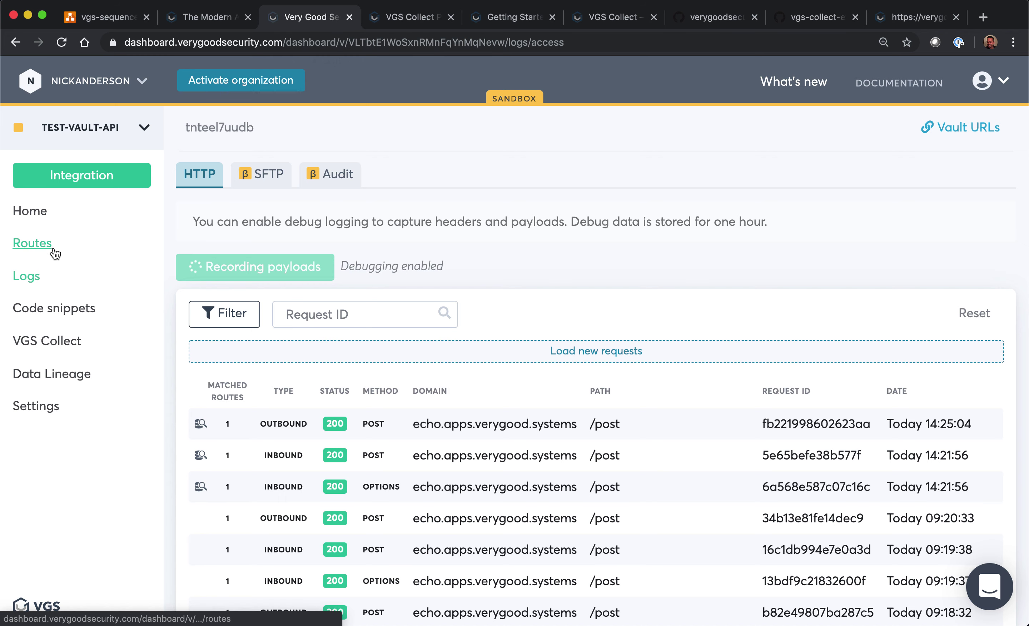
click(33, 243)
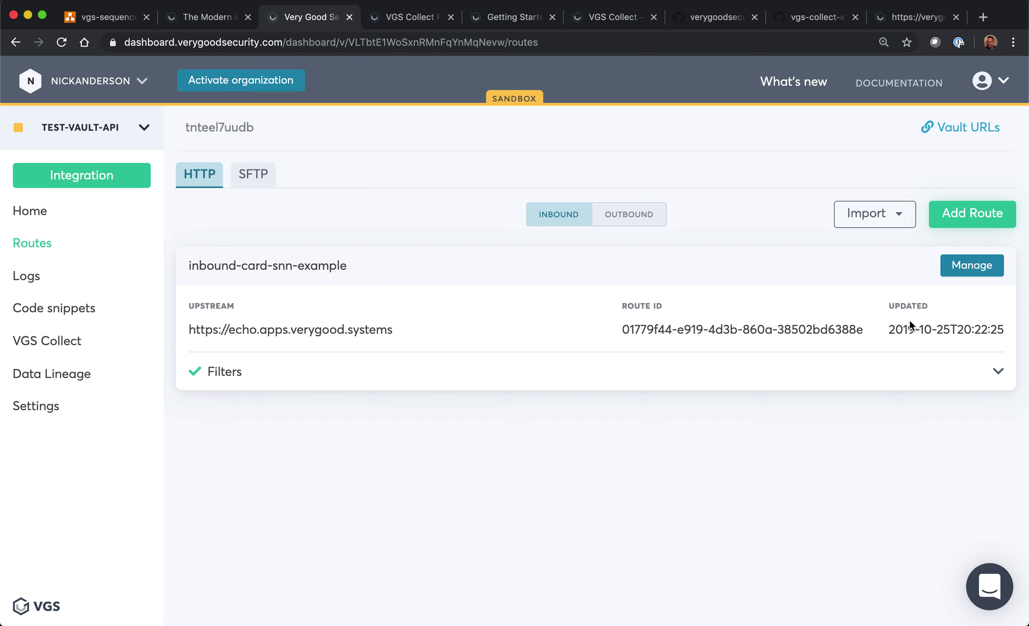
click(998, 371)
scroll(786, 424, down, 4)
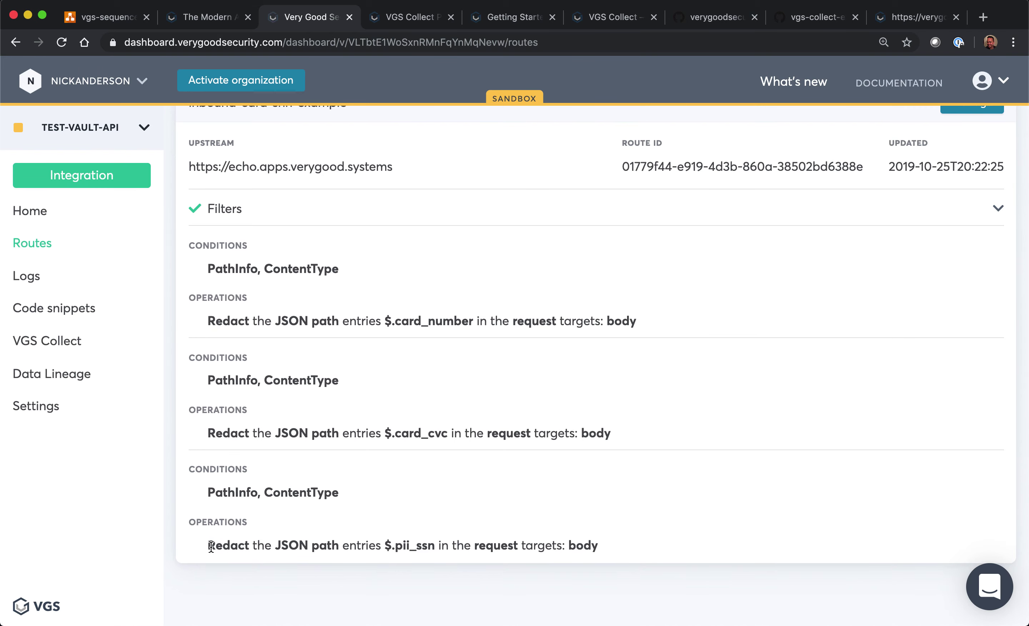
drag(211, 547, 440, 549)
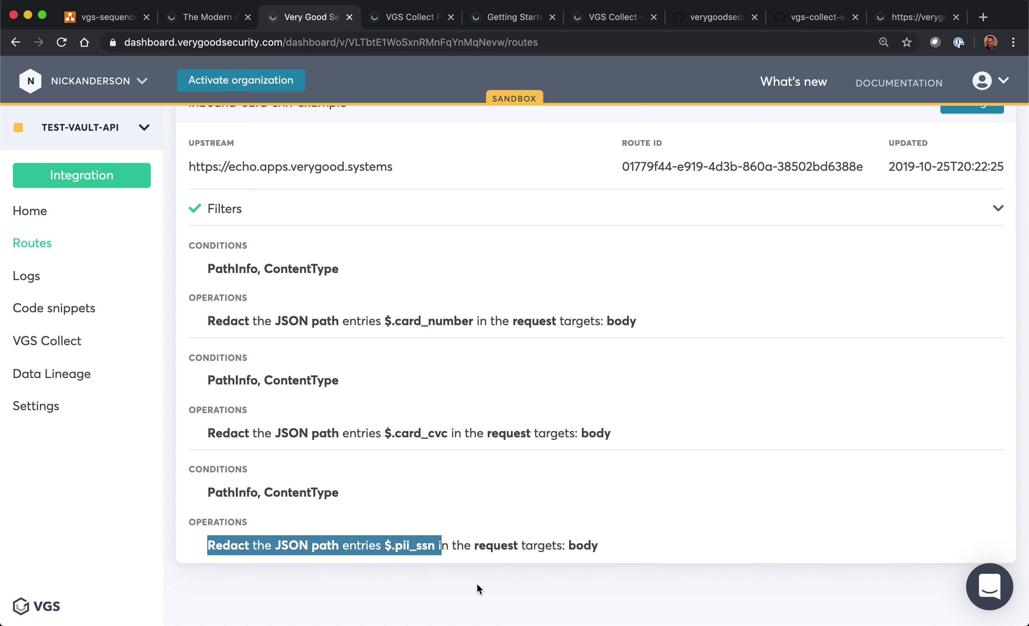
scroll(477, 584, up, 4)
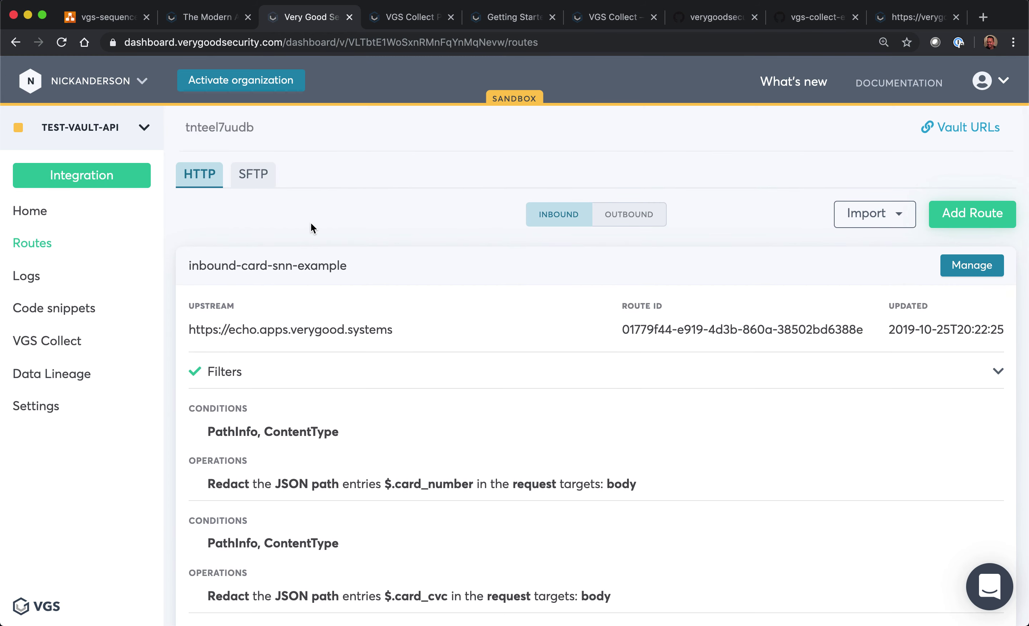
Step: Inspect the outbound-reveal-example route's $.secret reveal field and /post path condition
click(632, 215)
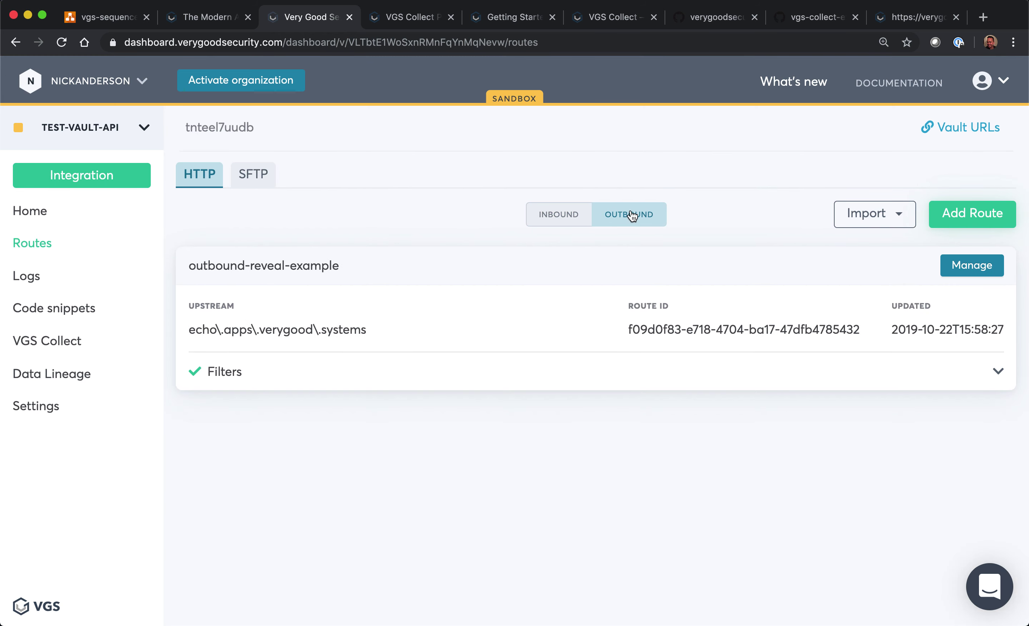
click(981, 275)
scroll(937, 329, down, 15)
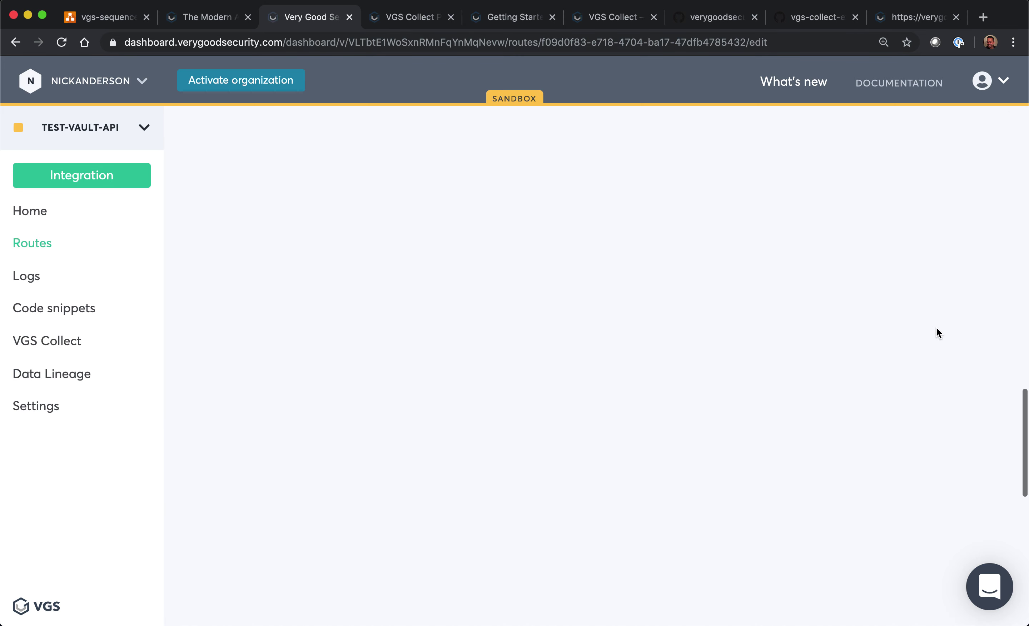
scroll(937, 328, down, 7)
scroll(937, 329, up, 3)
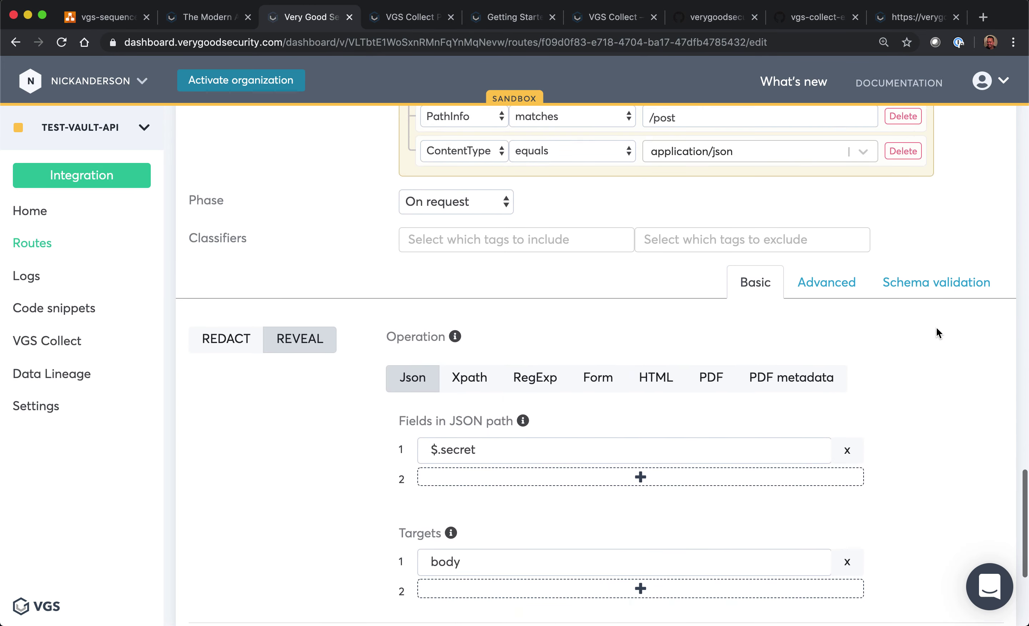
drag(441, 488, 501, 488)
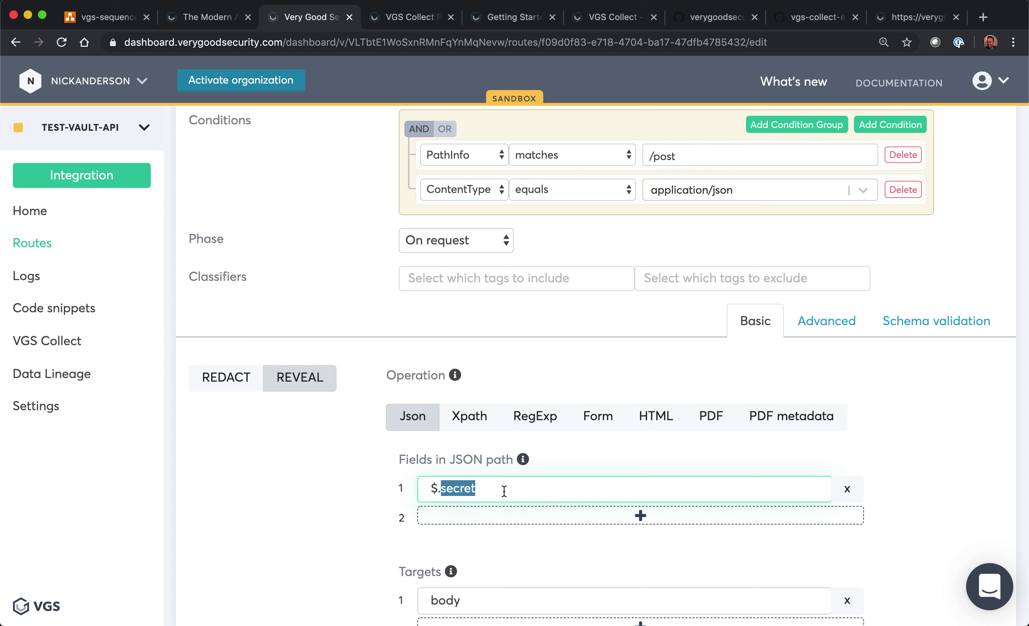
click(696, 159)
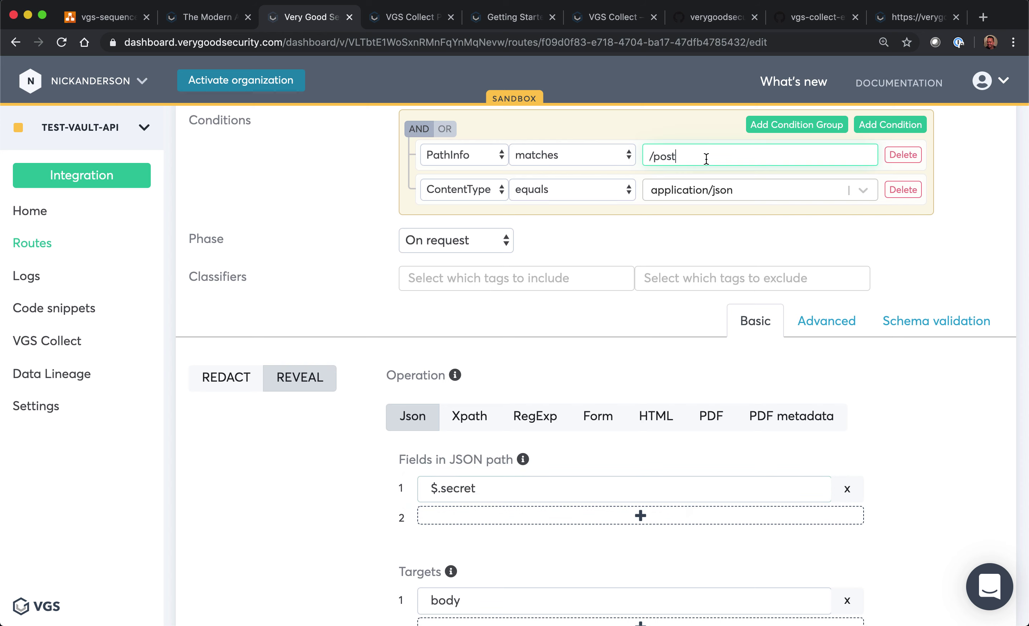
drag(705, 159, 598, 156)
click(699, 232)
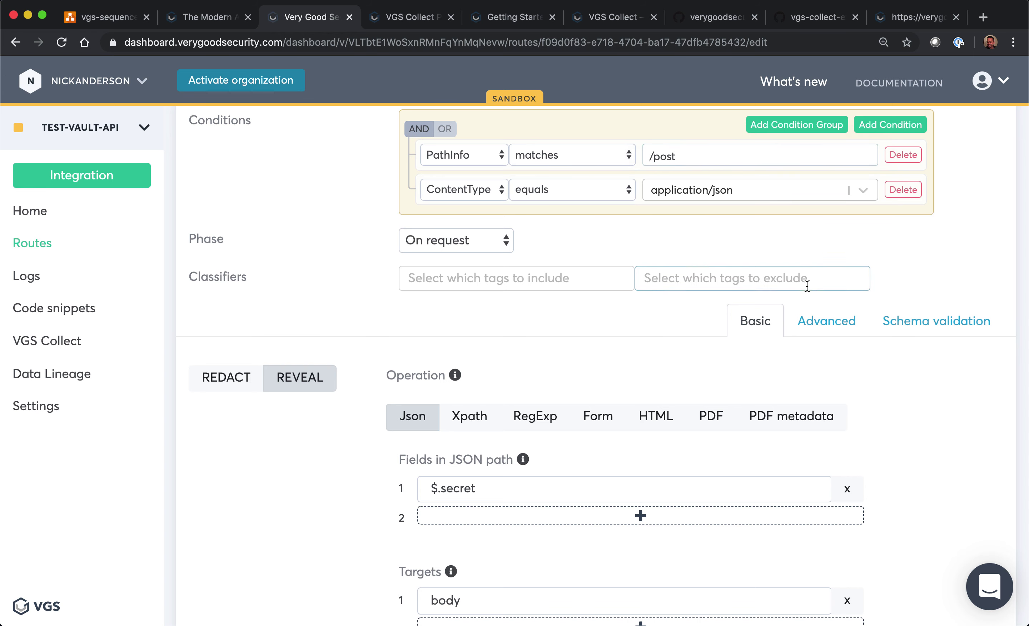
Step: Set the reveal filter's alias format to SSN - Format Preserving (A4) and return to Routes
scroll(888, 486, down, 7)
click(782, 434)
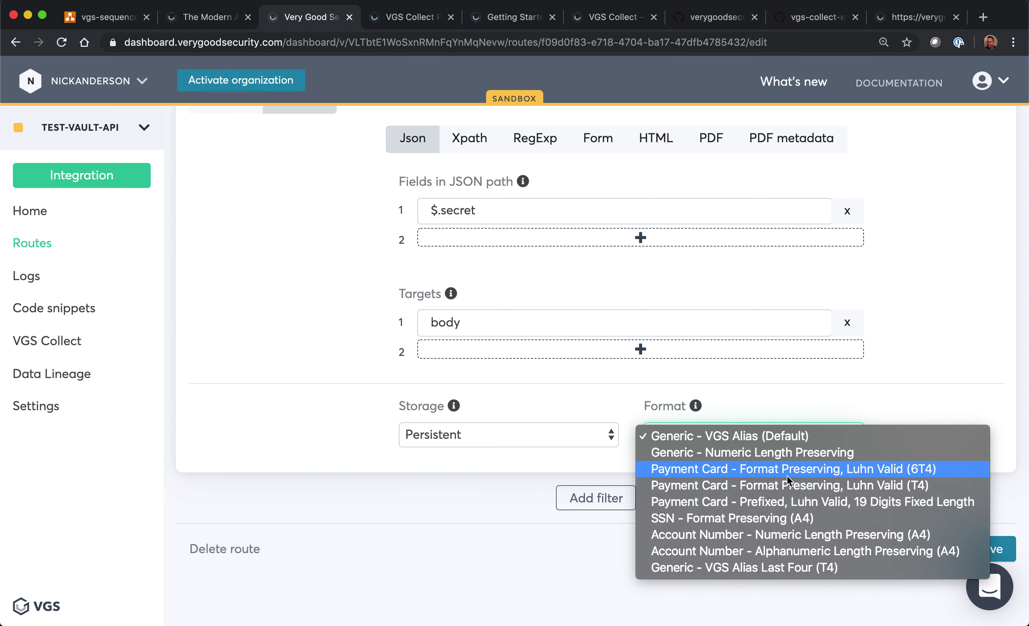
click(783, 521)
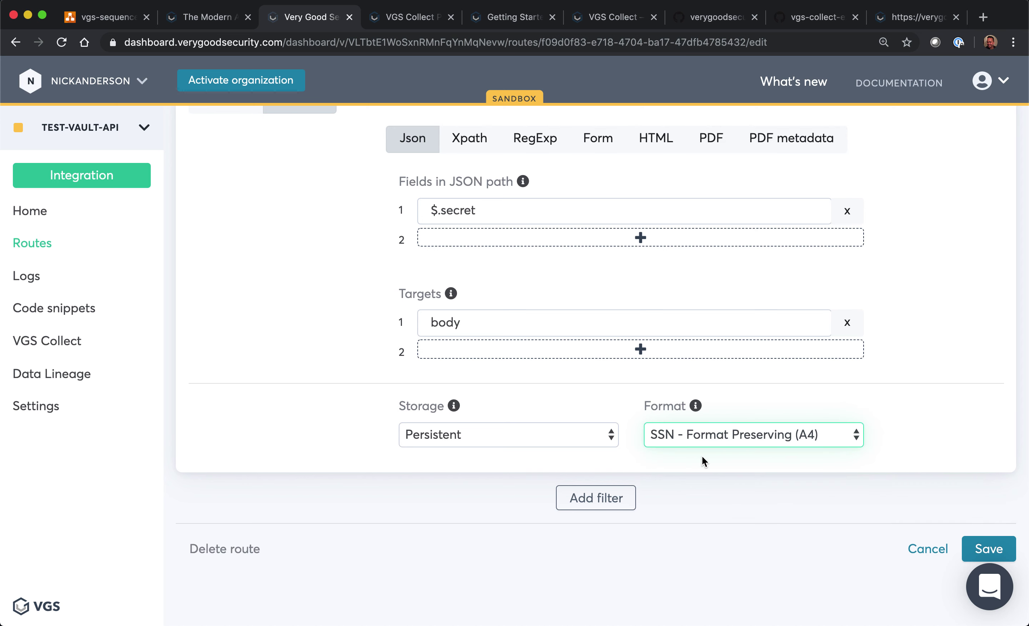
scroll(698, 457, up, 10)
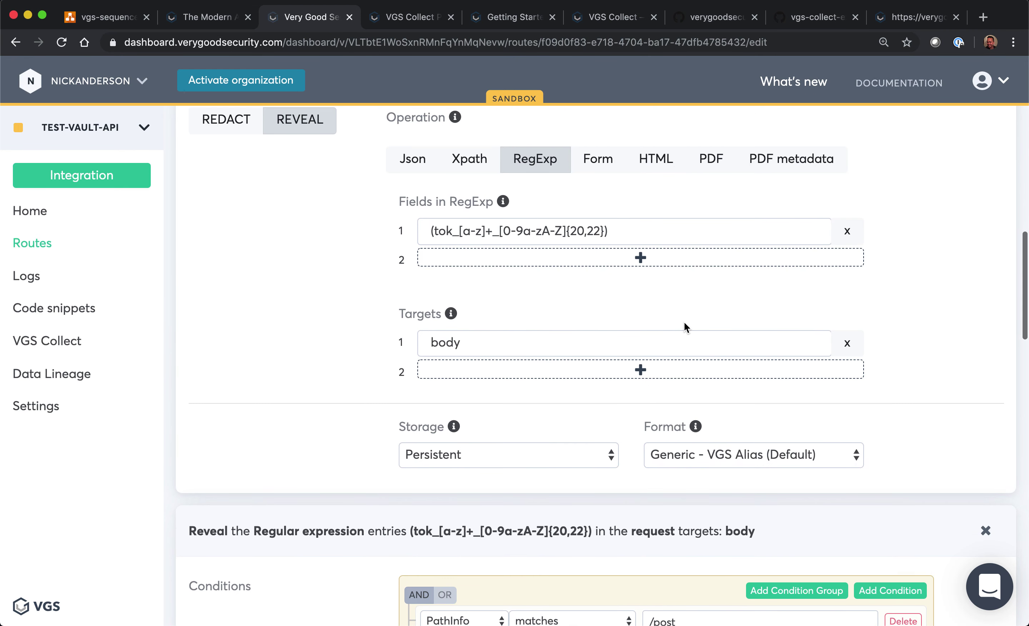
click(29, 243)
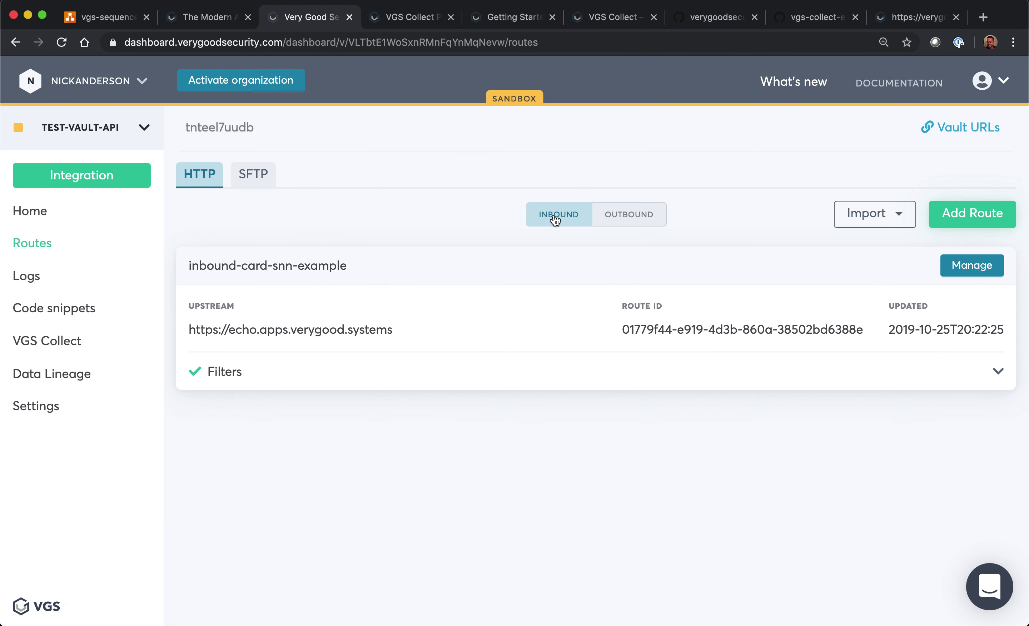
Step: Confirm inbound-card-snn-example's $.pii_ssn filter keeps SSN - Format Preserving (A4), then go to Logs
click(973, 272)
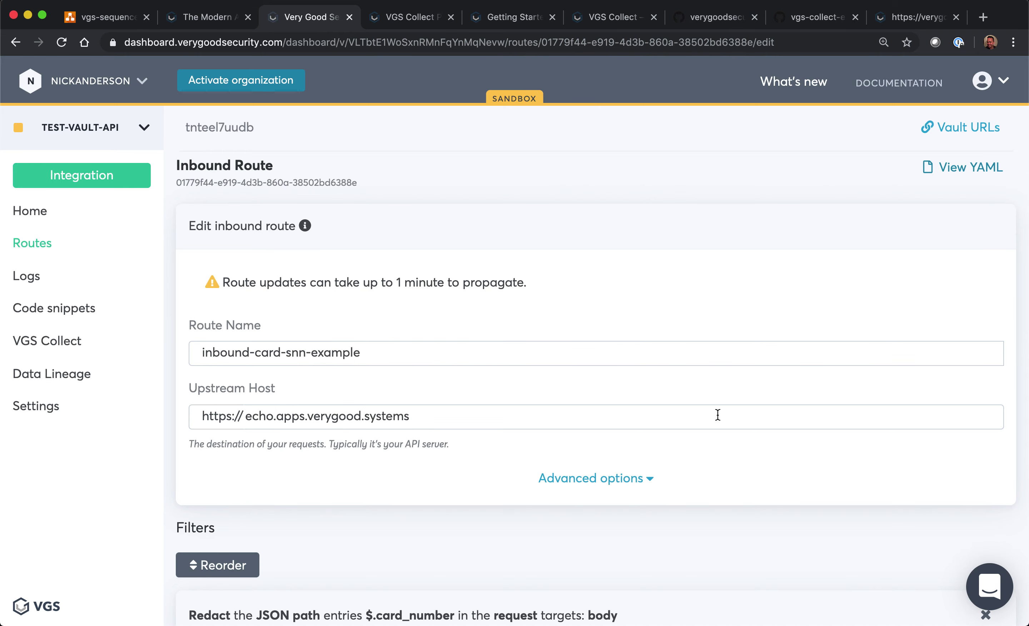
scroll(718, 414, down, 10)
scroll(717, 415, down, 5)
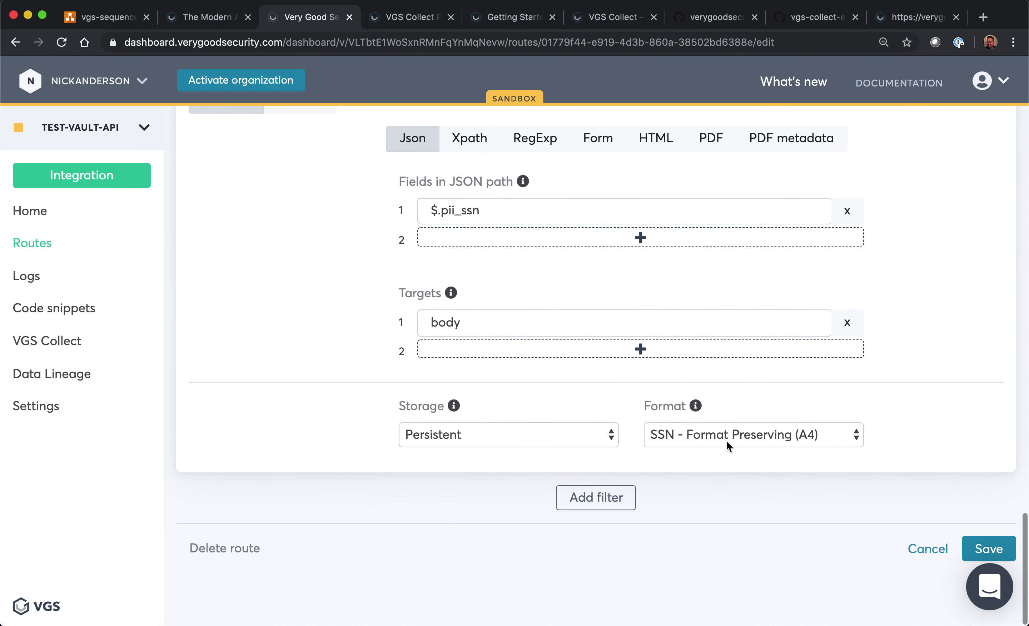
click(763, 443)
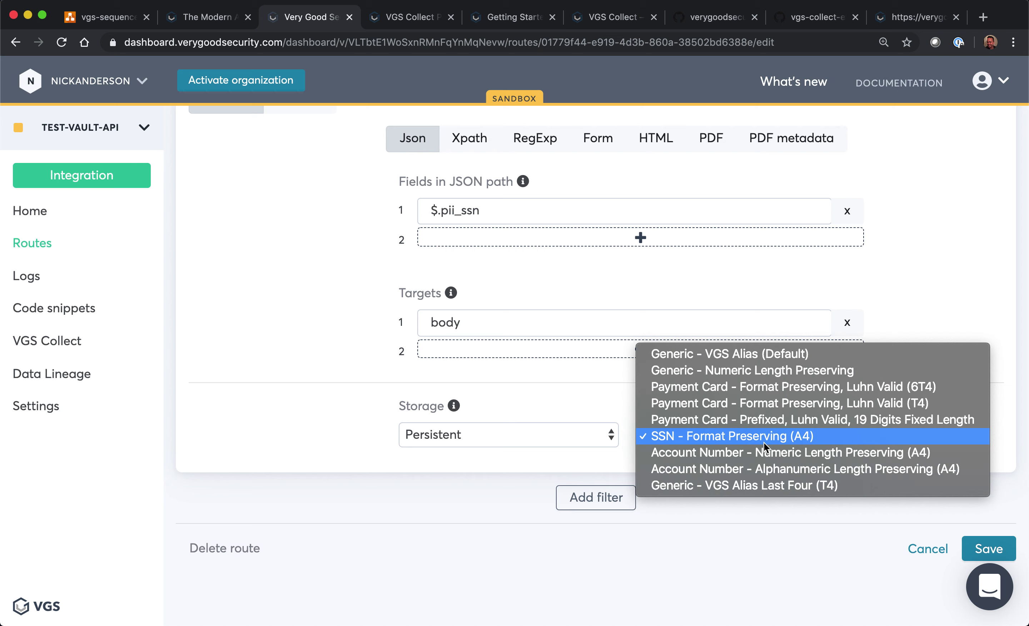
click(755, 557)
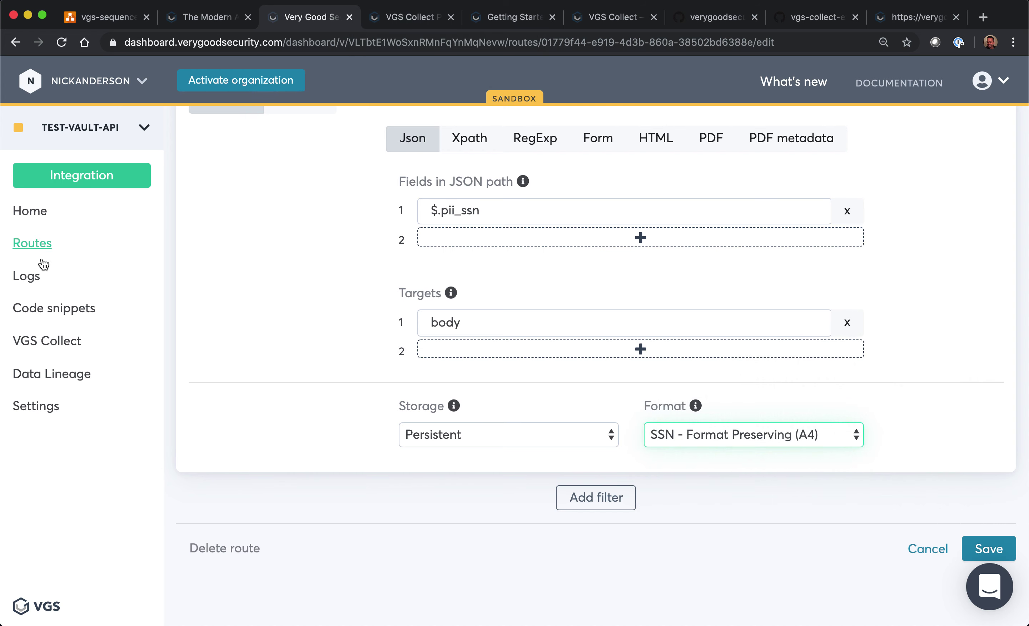
click(26, 277)
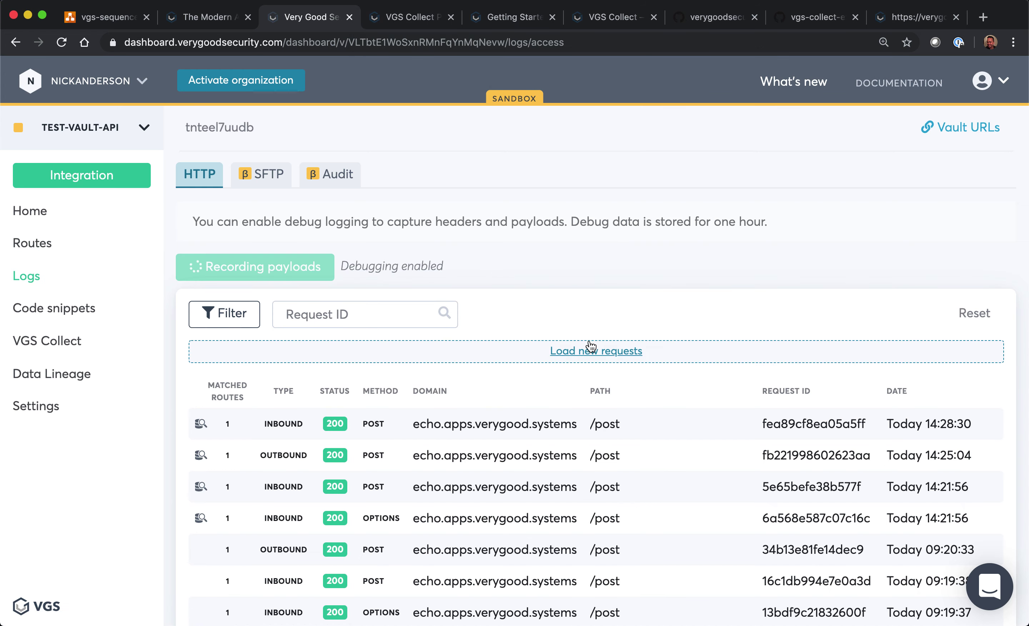
Step: Copy the pii_ssn alias from the response, paste it into outbound-reveal-example's Payload and reveal it
click(408, 18)
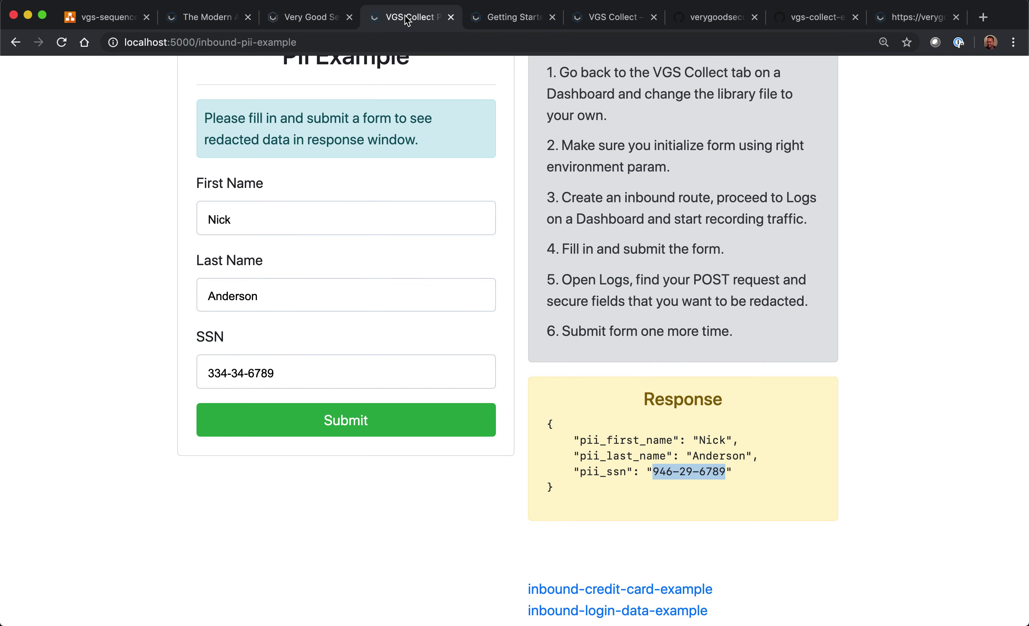
click(656, 471)
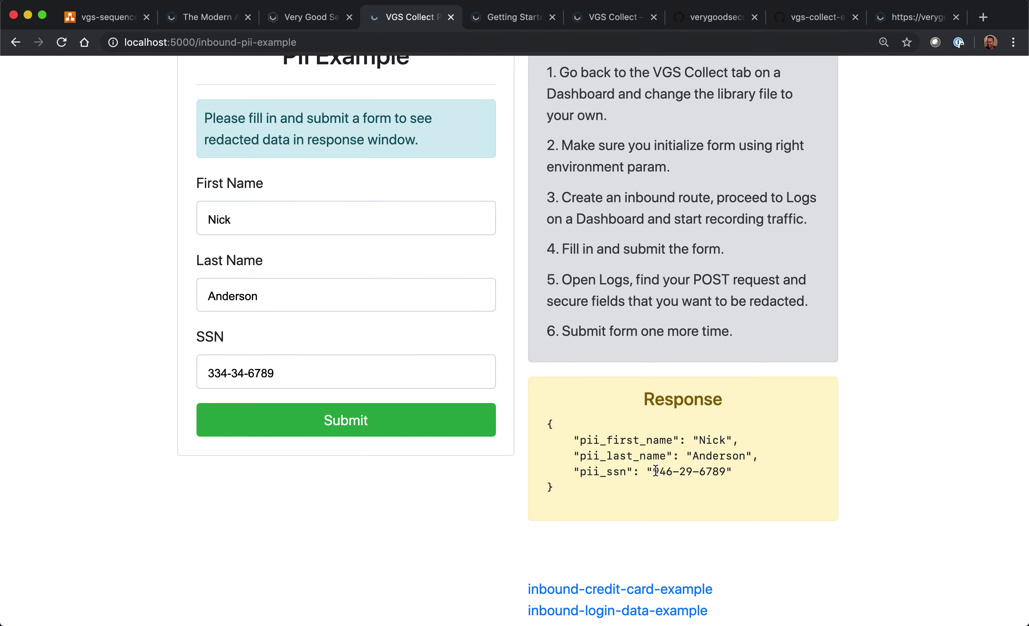
drag(655, 471, 727, 473)
key(super+c)
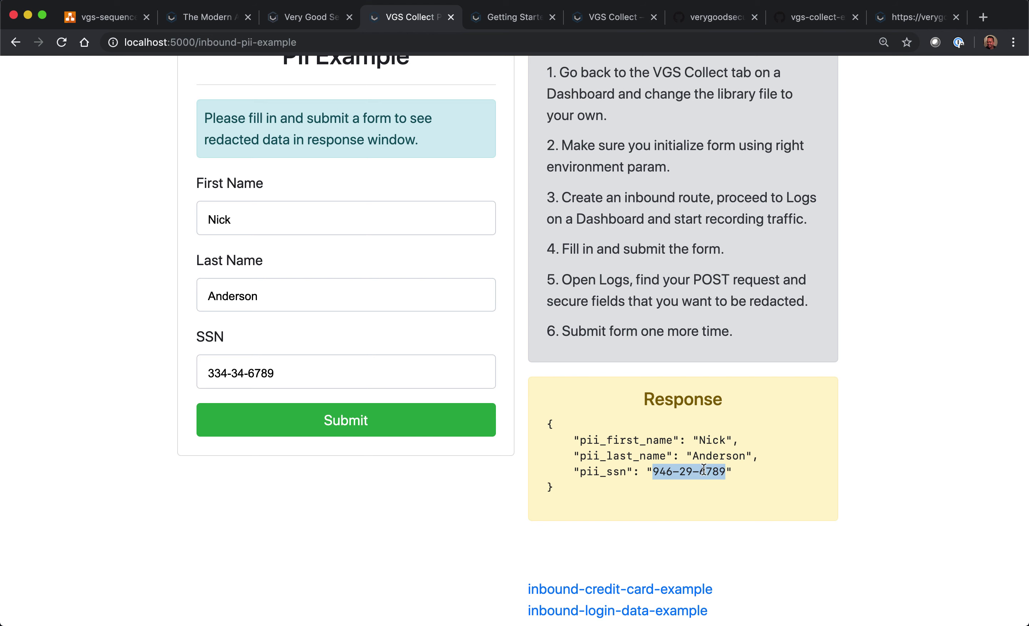
scroll(626, 558, down, 3)
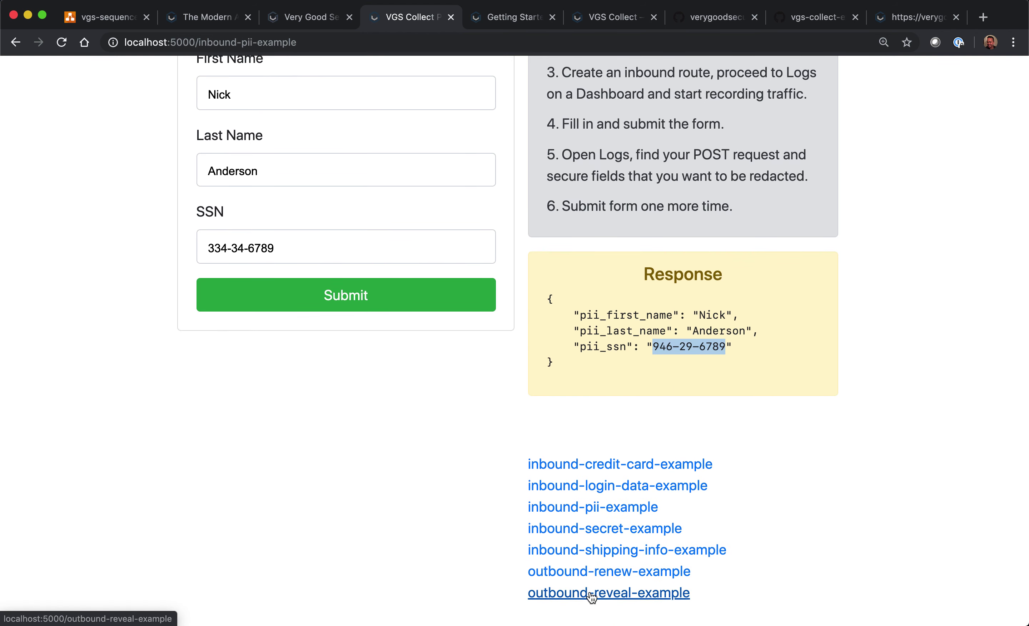
click(592, 596)
click(274, 242)
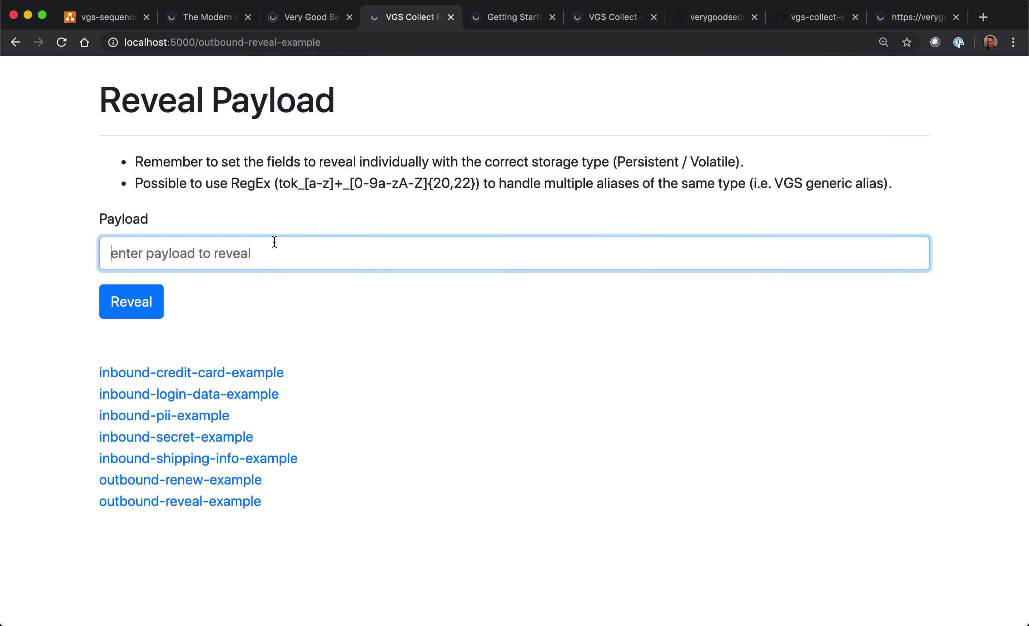
key(super+v)
click(147, 302)
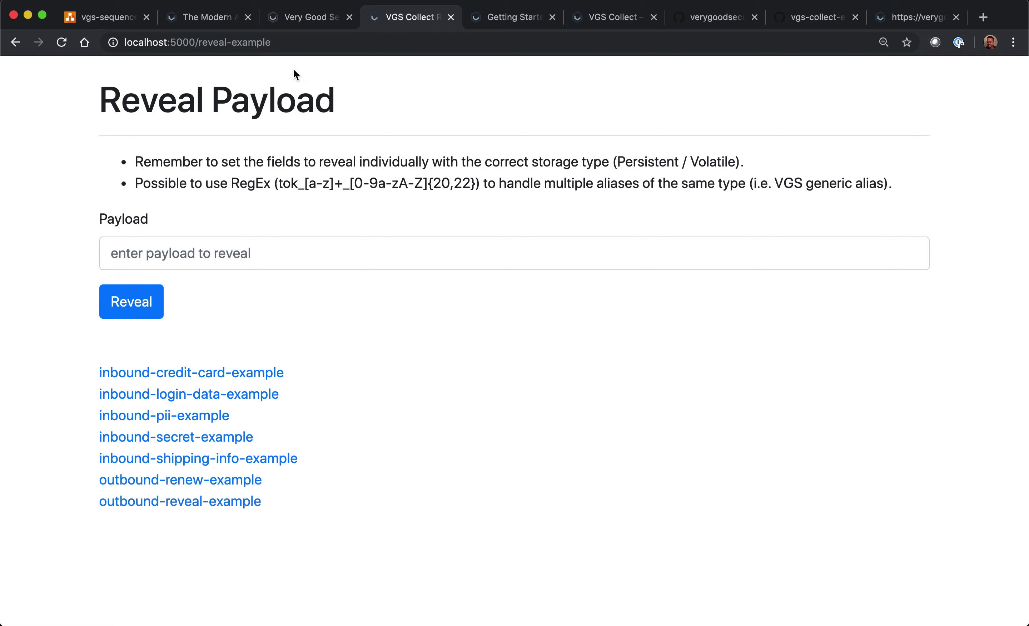
click(316, 18)
Step: Load the new requests and check the top outbound request's $.secret reveal match information
click(577, 356)
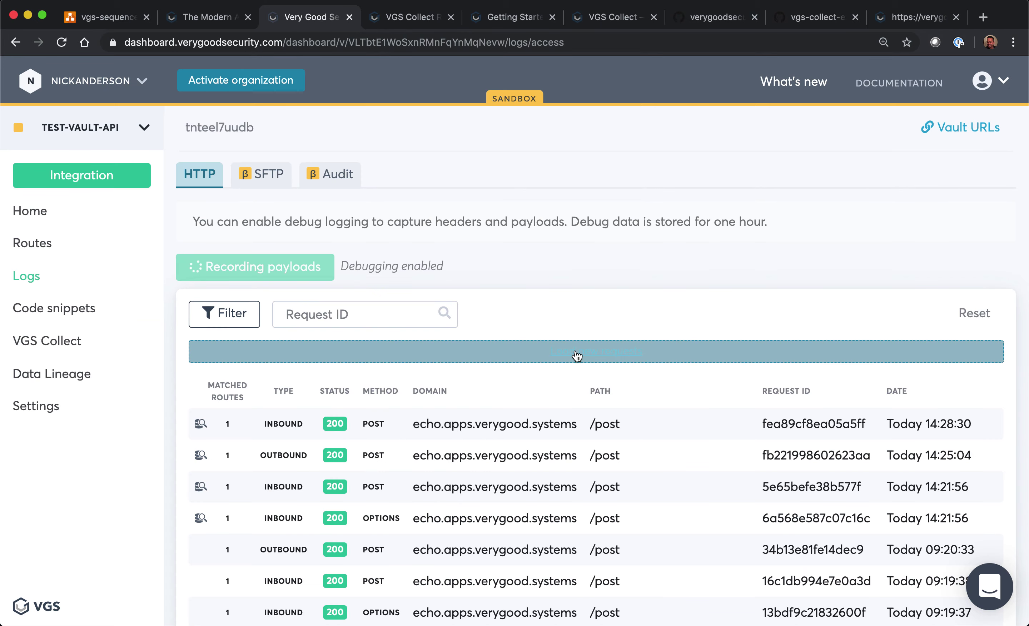
click(506, 423)
scroll(505, 421, down, 6)
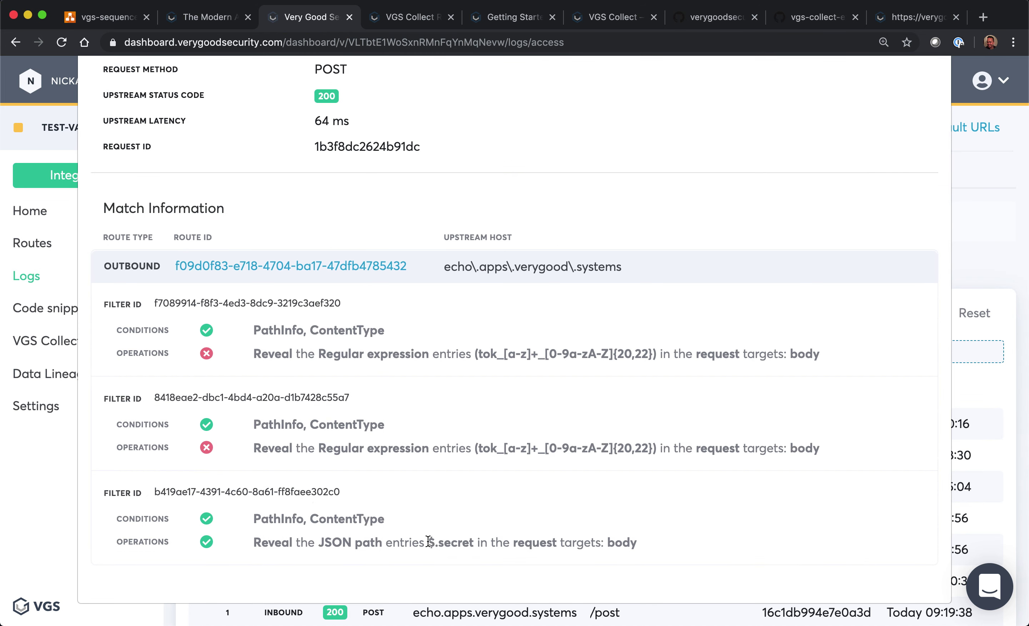
drag(427, 542, 473, 541)
scroll(524, 455, up, 6)
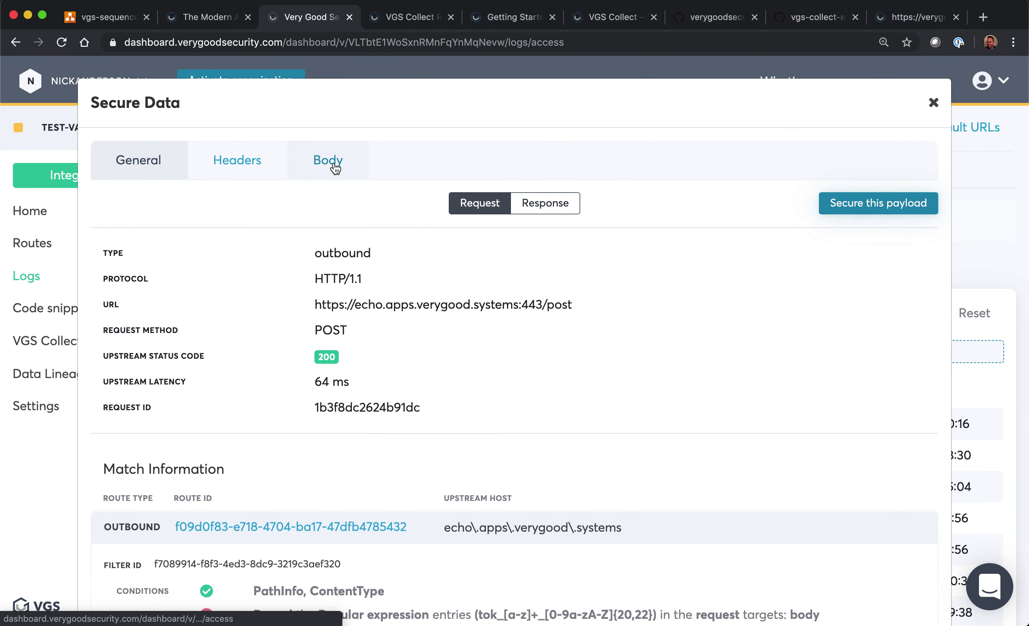
Step: Compare the Original alias with the revealed SSN in the Rewritten body, then close the details
click(336, 168)
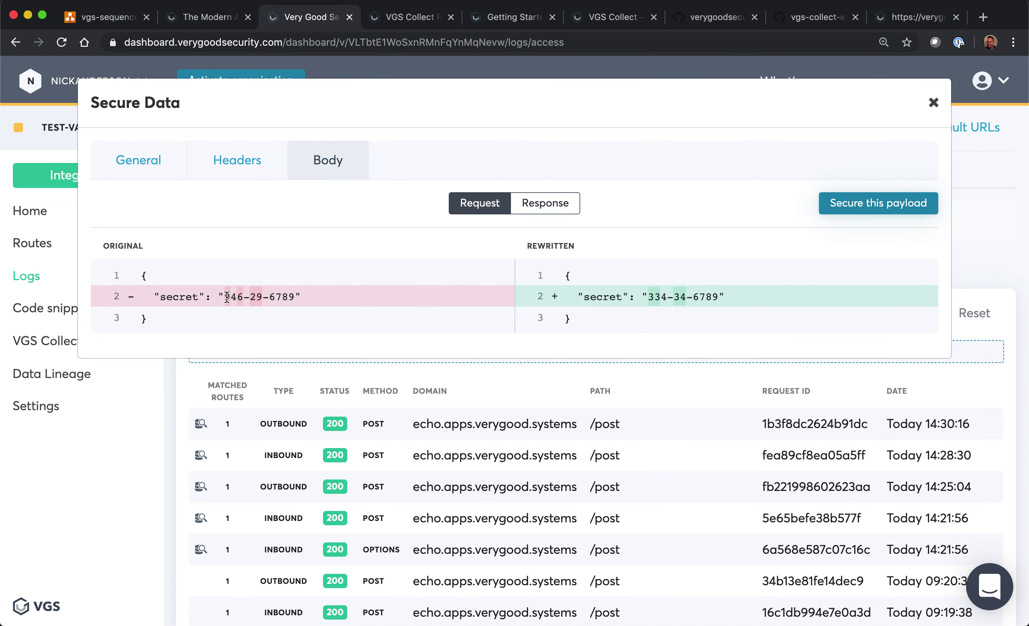
drag(225, 297, 294, 297)
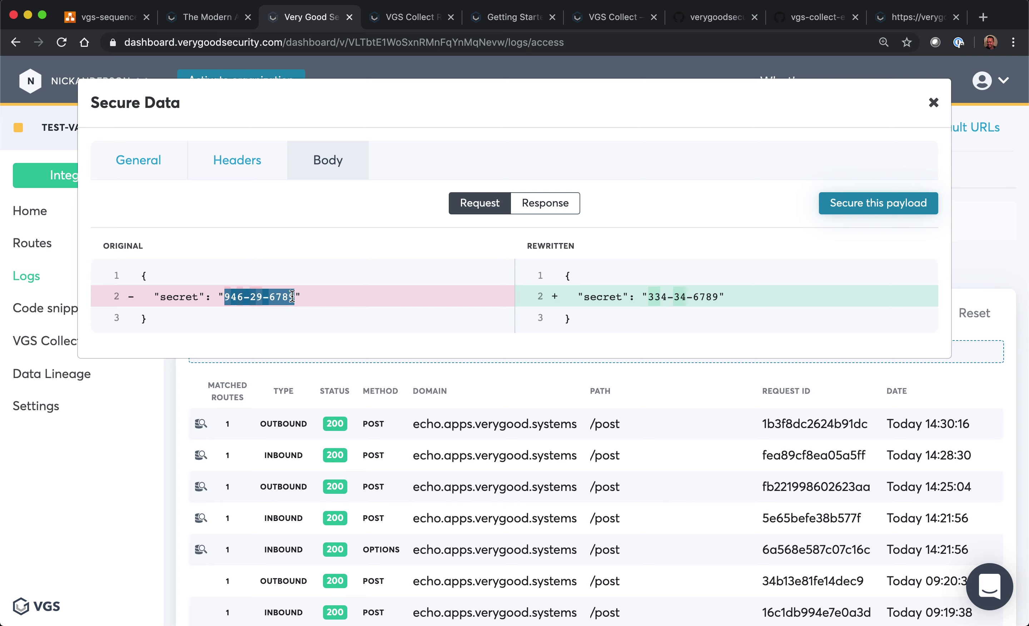
click(687, 304)
drag(645, 298, 727, 300)
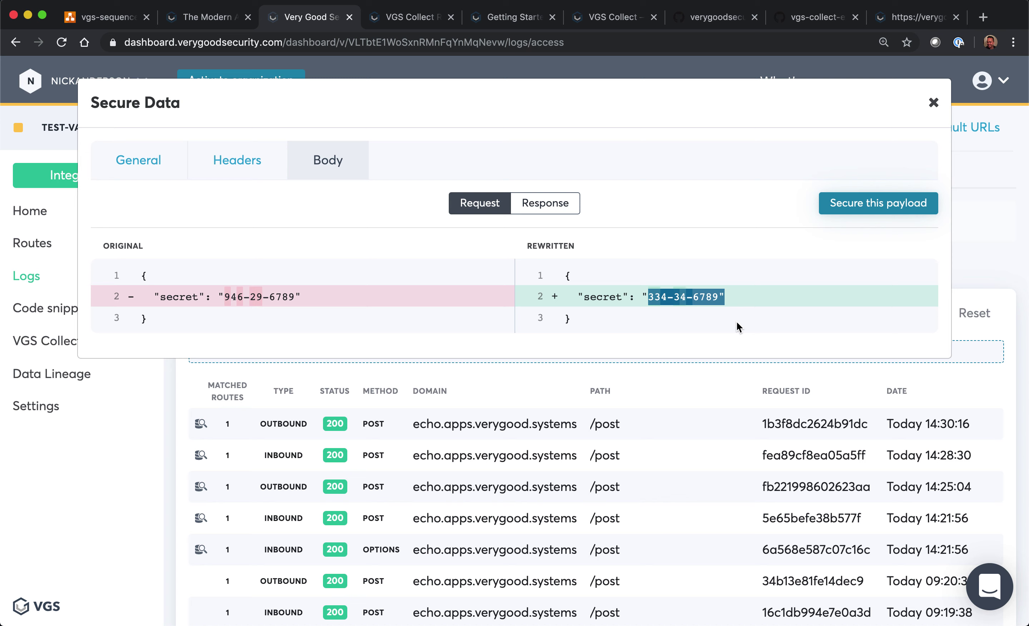
click(934, 102)
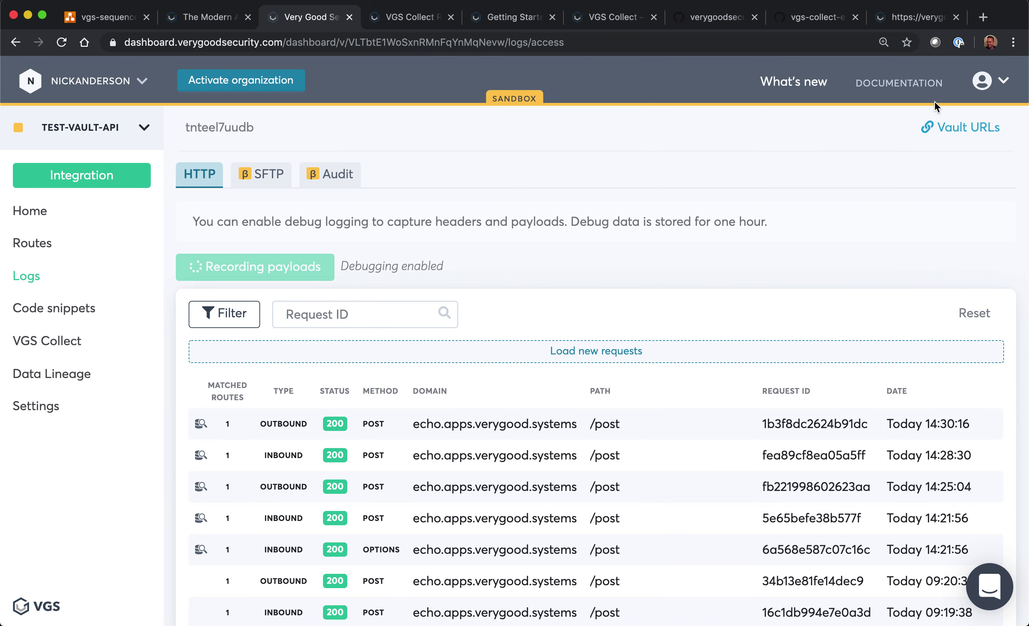